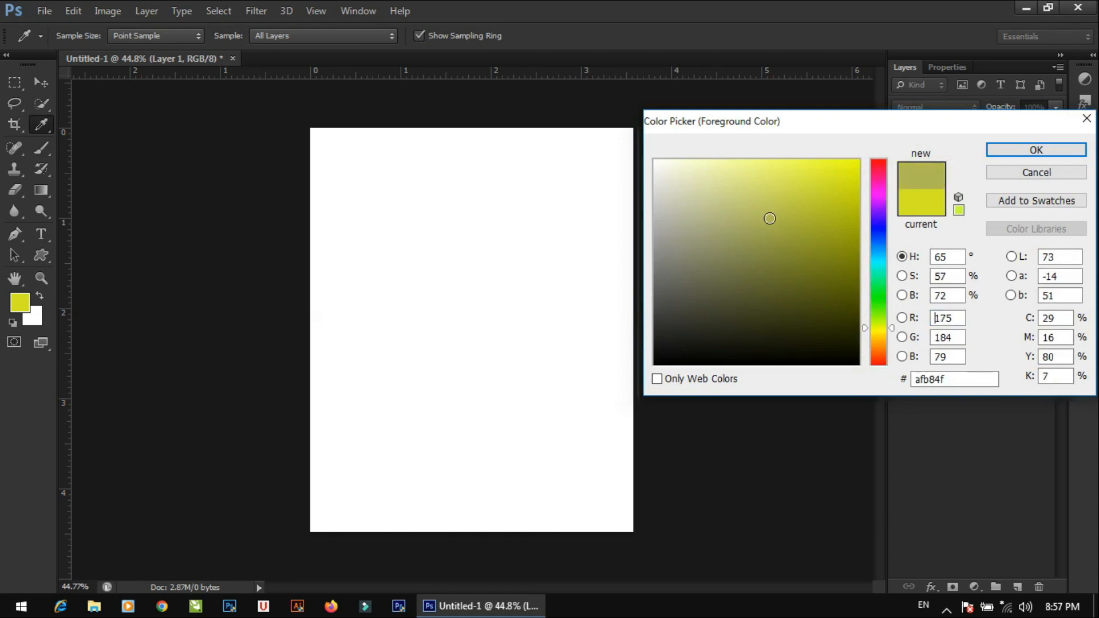
Step: Set the foreground color to olive green (#afb84f) and brush scattered cloudy patches over the canvas on Layer 1
{"action": "left_click", "coordinate": [1005, 150]}
{"action": "key", "text": "b"}
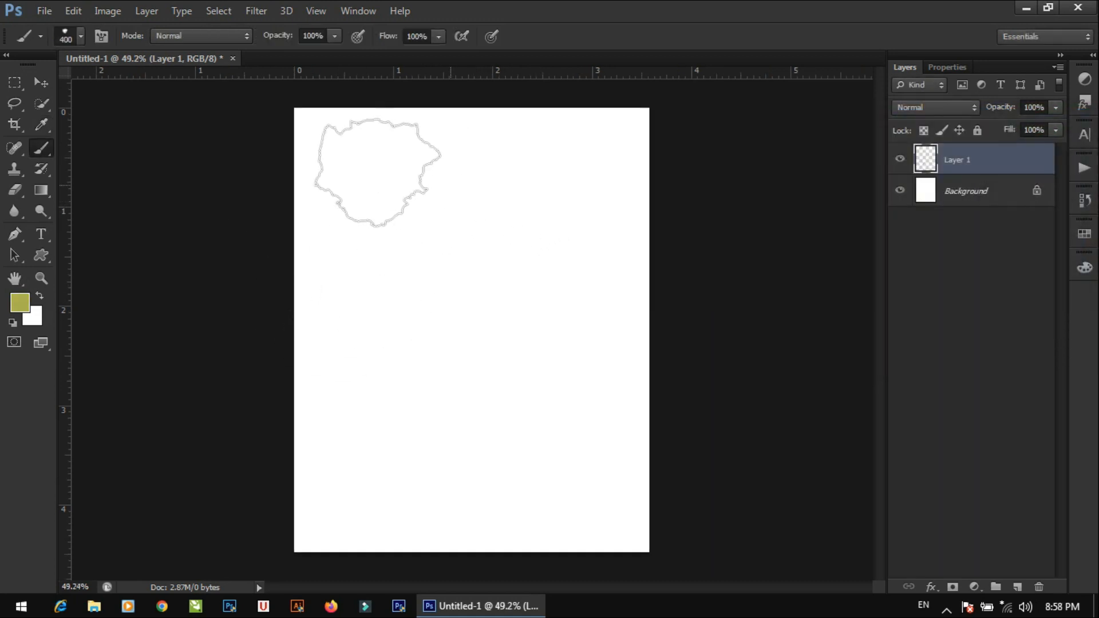
{"action": "left_click", "coordinate": [358, 174]}
{"action": "left_click", "coordinate": [352, 249]}
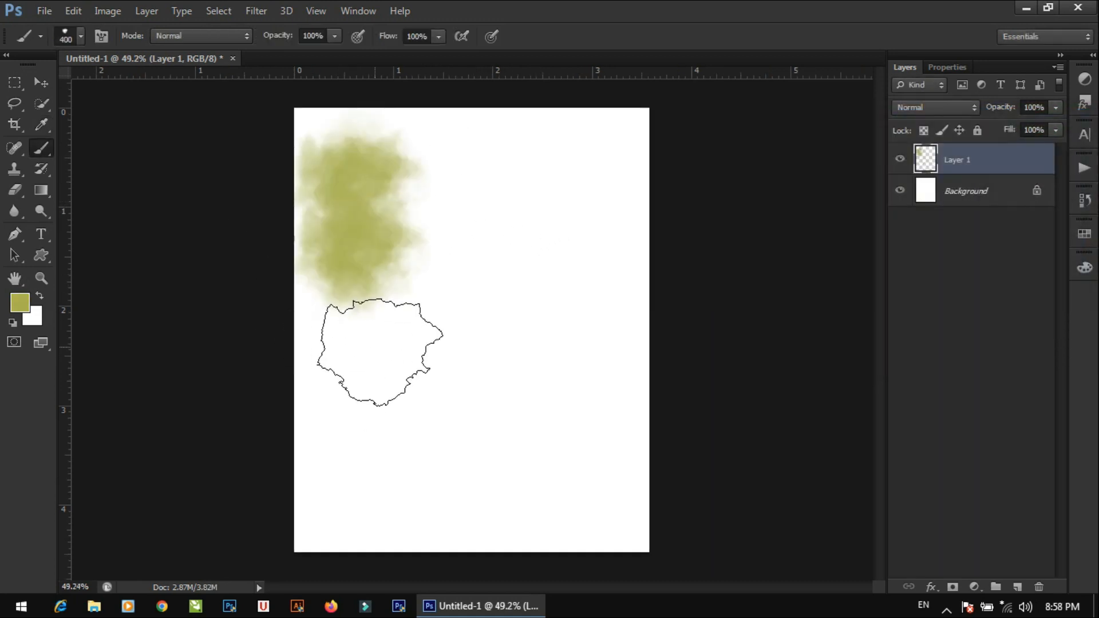
{"action": "left_click", "coordinate": [370, 352]}
{"action": "left_click", "coordinate": [512, 364]}
{"action": "left_click", "coordinate": [579, 266]}
{"action": "left_click", "coordinate": [498, 183]}
{"action": "left_click", "coordinate": [450, 266]}
{"action": "left_click", "coordinate": [552, 430]}
{"action": "left_click", "coordinate": [449, 479]}
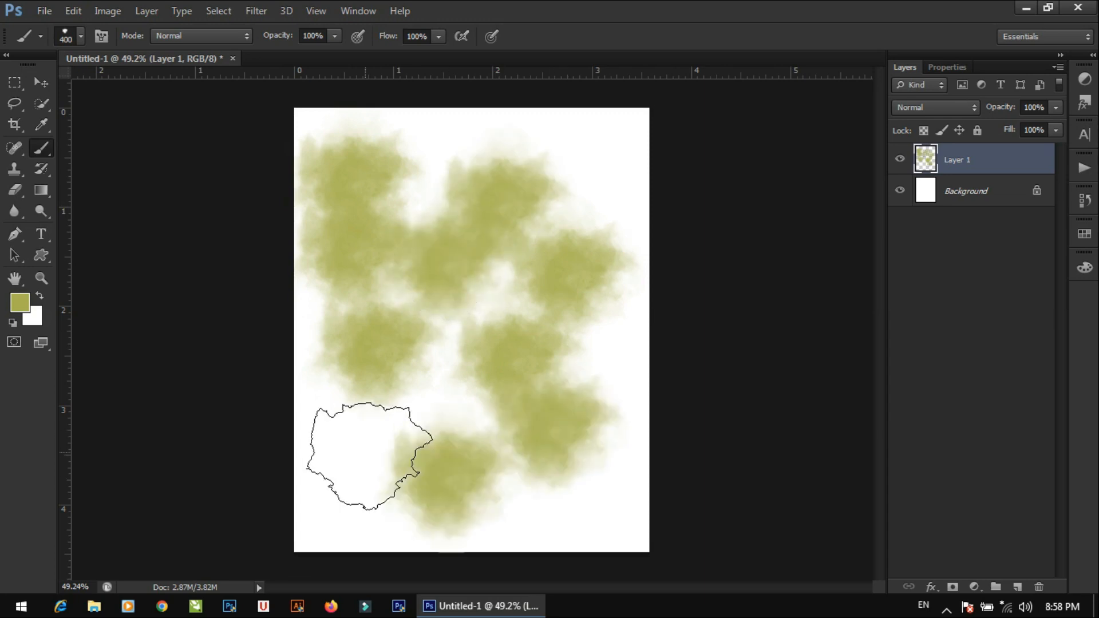
{"action": "left_click", "coordinate": [368, 453]}
Step: Change the foreground color to dark brown (#2e1503) and brush cloudy patches all around the edges of the canvas
{"action": "key", "text": "i"}
{"action": "left_click", "coordinate": [19, 302]}
{"action": "left_click_drag", "start_coordinate": [881, 334], "coordinate": [882, 350]}
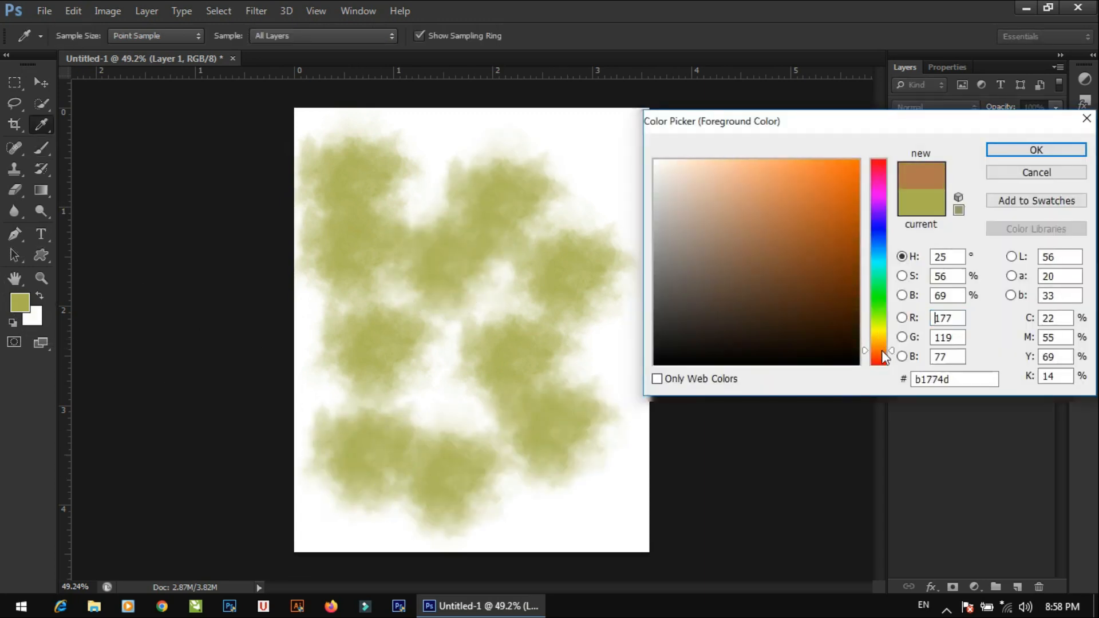
{"action": "left_click", "coordinate": [1037, 150]}
{"action": "key", "text": "b"}
{"action": "left_click", "coordinate": [619, 146]}
{"action": "left_click", "coordinate": [616, 229]}
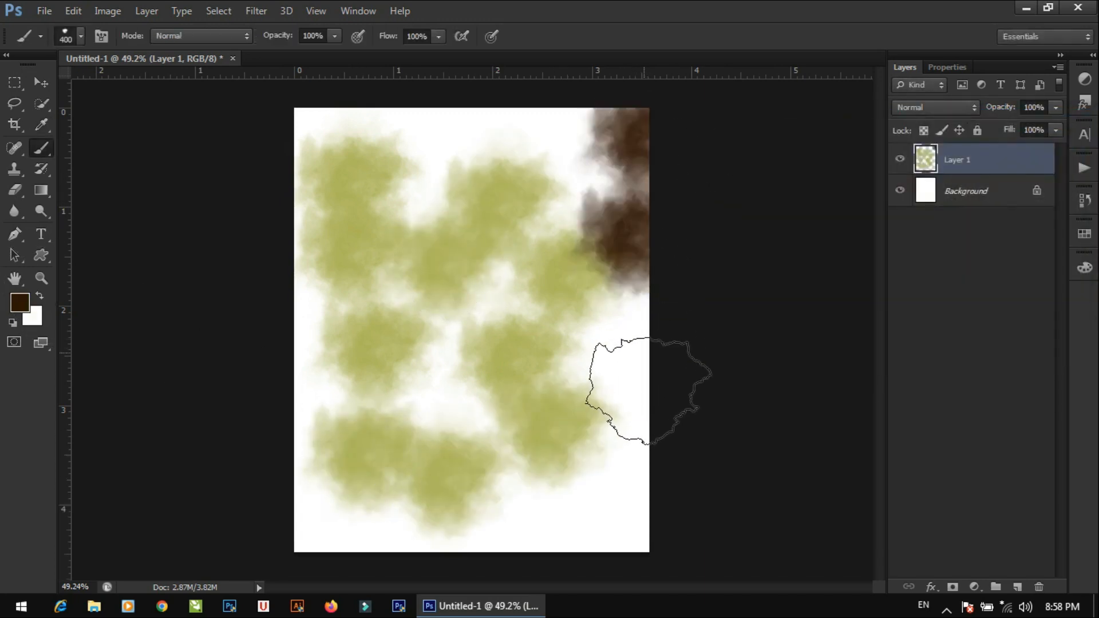
{"action": "left_click", "coordinate": [621, 383]}
{"action": "left_click", "coordinate": [578, 510]}
{"action": "left_click", "coordinate": [358, 516]}
{"action": "left_click", "coordinate": [320, 390]}
{"action": "left_click", "coordinate": [321, 269]}
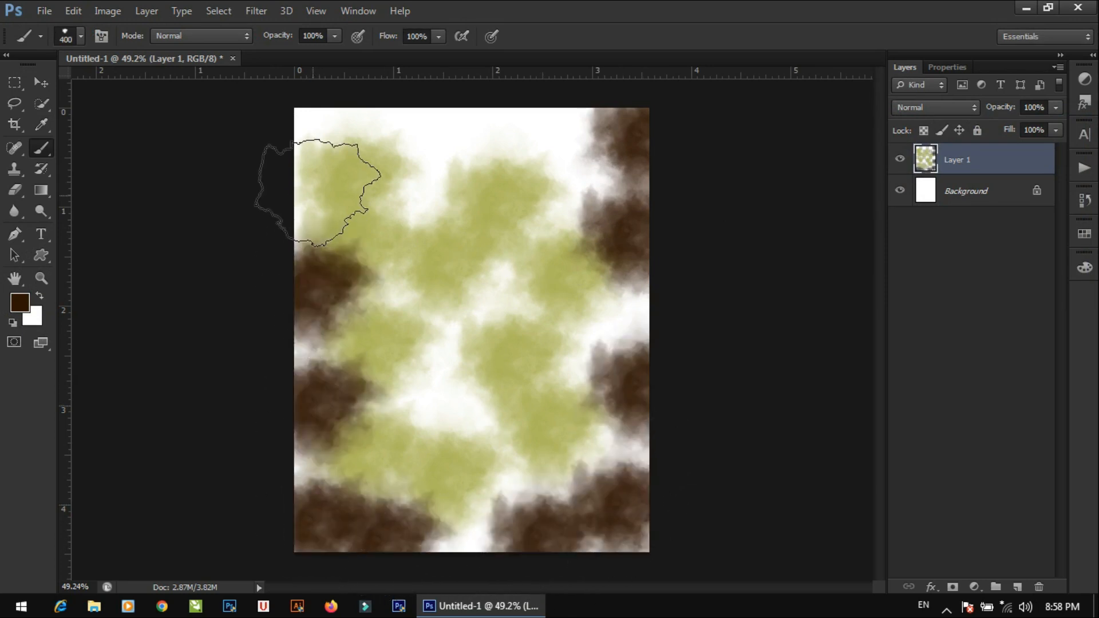
{"action": "left_click", "coordinate": [323, 146]}
{"action": "left_click", "coordinate": [447, 141]}
{"action": "left_click", "coordinate": [535, 143]}
{"action": "left_click", "coordinate": [626, 216]}
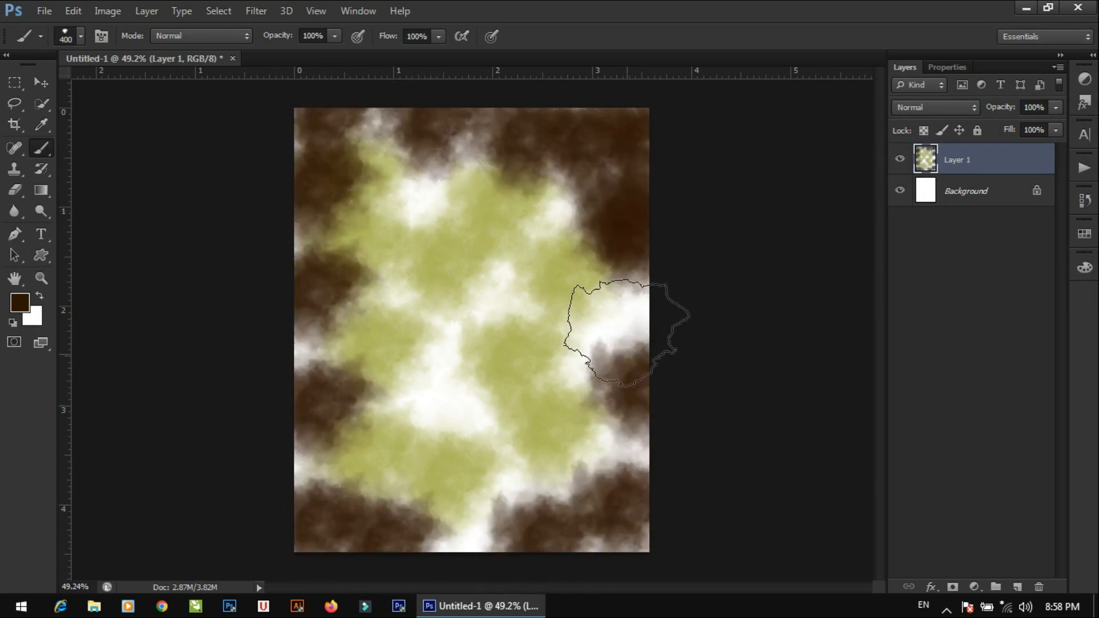
Step: Fill the light gaps along the canvas's right, left and lower edges with more dark brown brush patches
{"action": "left_click", "coordinate": [613, 363]}
{"action": "left_click", "coordinate": [563, 534]}
{"action": "left_click", "coordinate": [456, 550]}
{"action": "left_click", "coordinate": [332, 306]}
{"action": "left_click", "coordinate": [301, 226]}
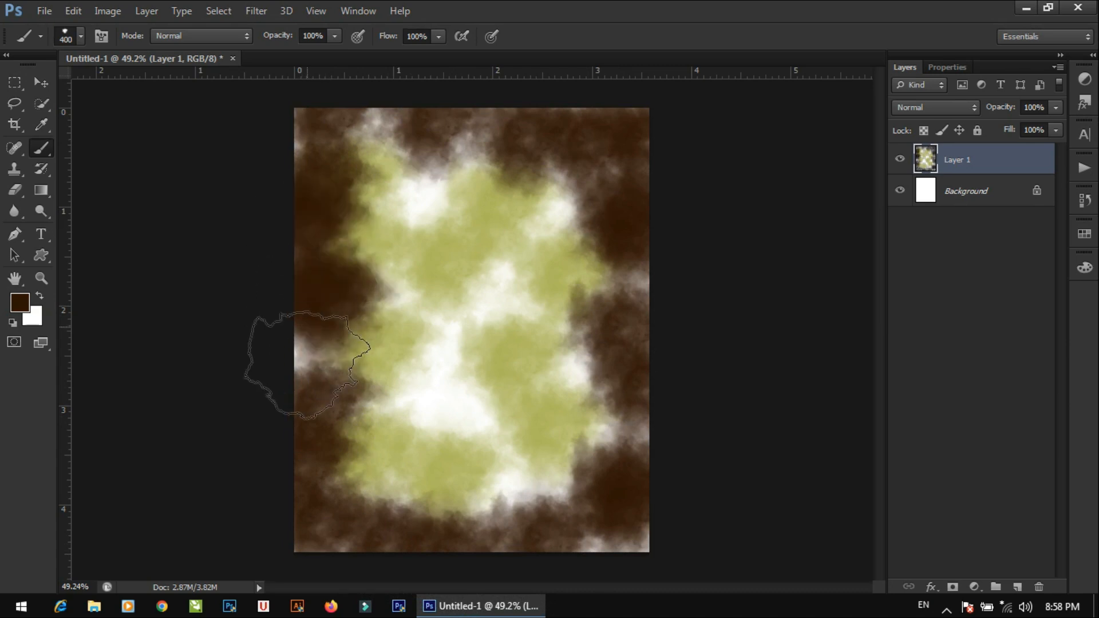
{"action": "left_click", "coordinate": [527, 503]}
{"action": "left_click", "coordinate": [309, 463]}
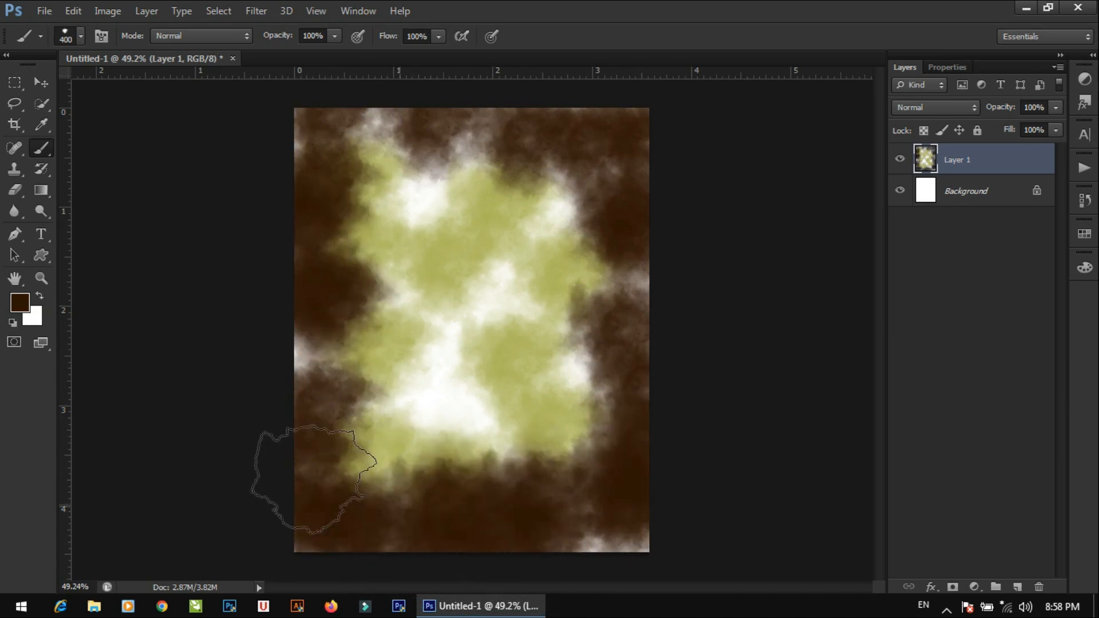
{"action": "left_click", "coordinate": [324, 558]}
{"action": "left_click", "coordinate": [547, 480]}
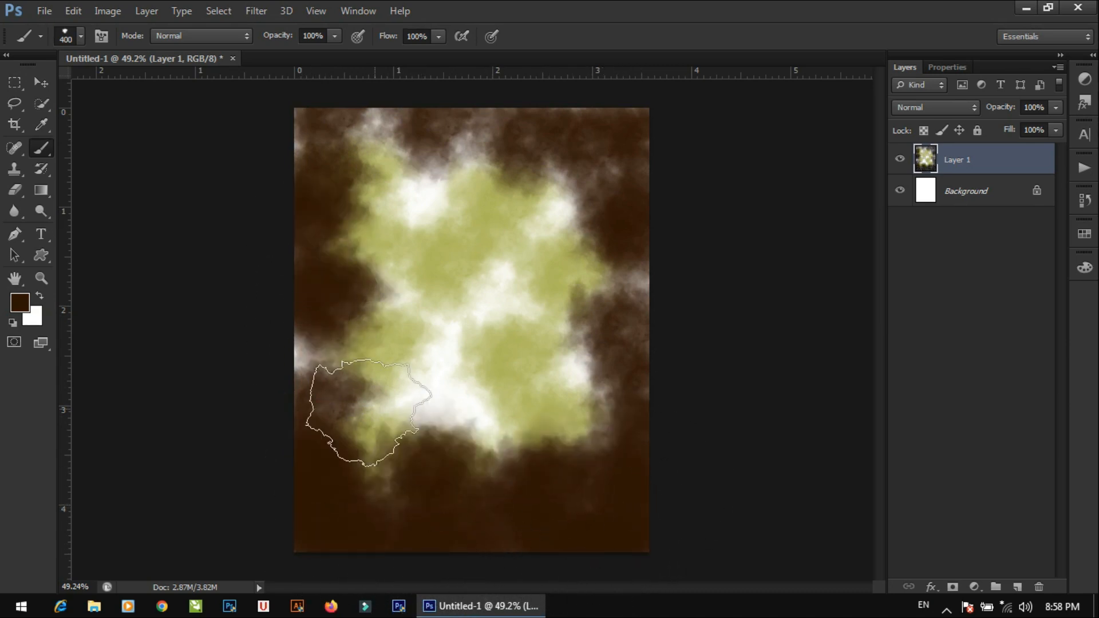
Step: Set the foreground color to turquoise (#62f3c2) and brush patches over the central area of the canvas
{"action": "left_click", "coordinate": [30, 304]}
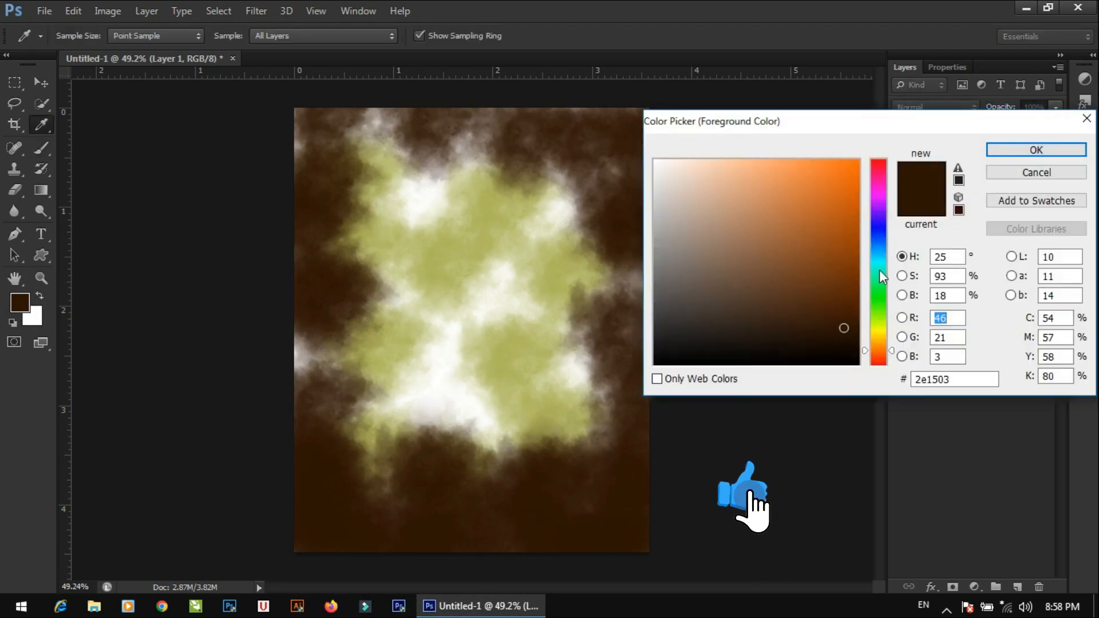
{"action": "left_click_drag", "start_coordinate": [879, 245], "coordinate": [882, 273]}
{"action": "left_click_drag", "start_coordinate": [813, 194], "coordinate": [775, 170]}
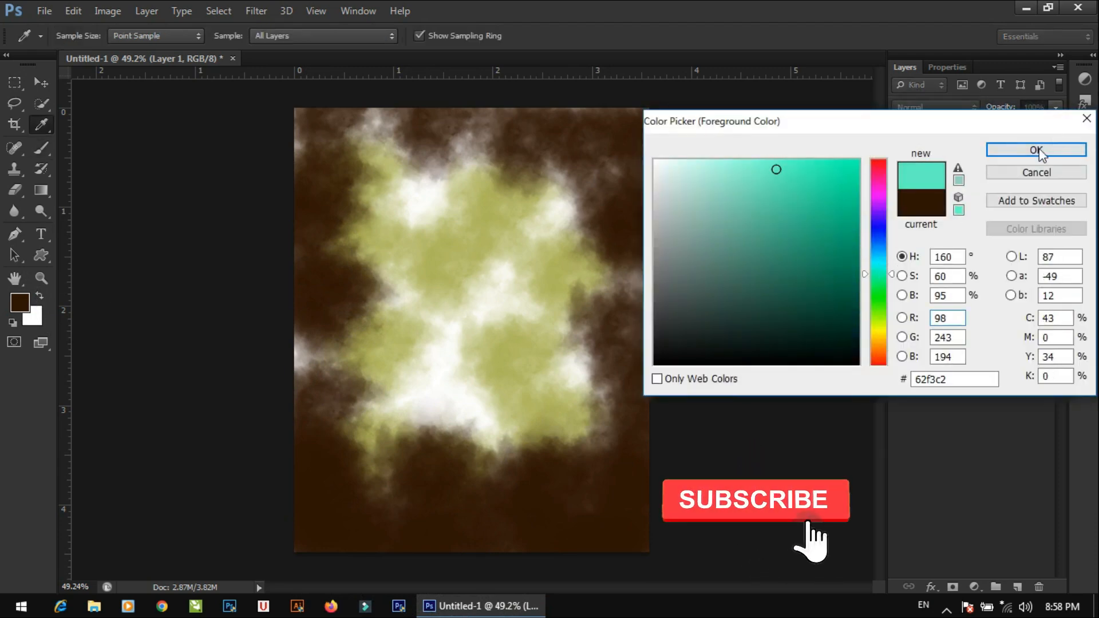
{"action": "left_click", "coordinate": [1036, 150]}
{"action": "left_click", "coordinate": [435, 384]}
{"action": "left_click", "coordinate": [518, 289]}
{"action": "left_click", "coordinate": [426, 181]}
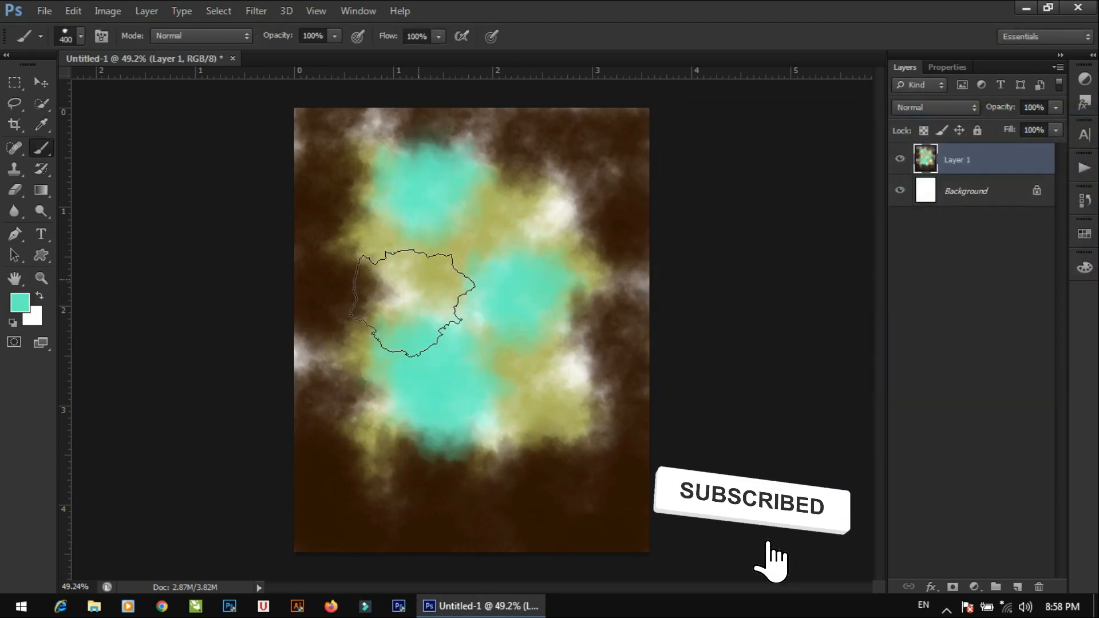
{"action": "left_click", "coordinate": [347, 303]}
{"action": "left_click", "coordinate": [582, 221]}
Step: Change the foreground color to pink and brush patches between and over the turquoise areas
{"action": "left_click", "coordinate": [20, 302]}
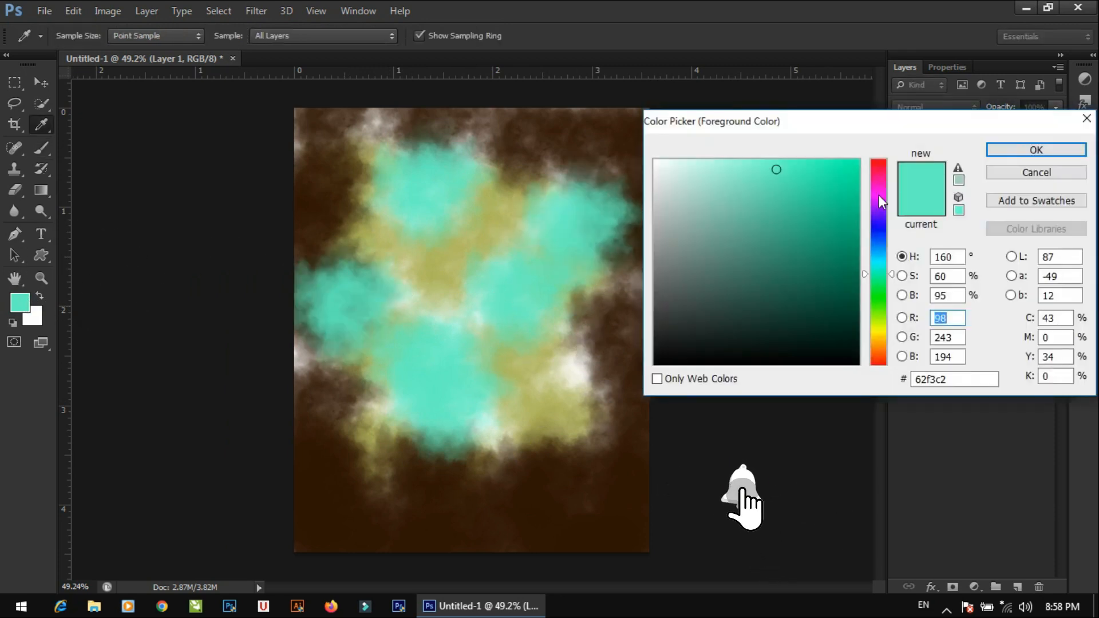
{"action": "left_click_drag", "start_coordinate": [879, 271], "coordinate": [879, 184]}
{"action": "left_click", "coordinate": [1008, 150]}
{"action": "left_click", "coordinate": [447, 229]}
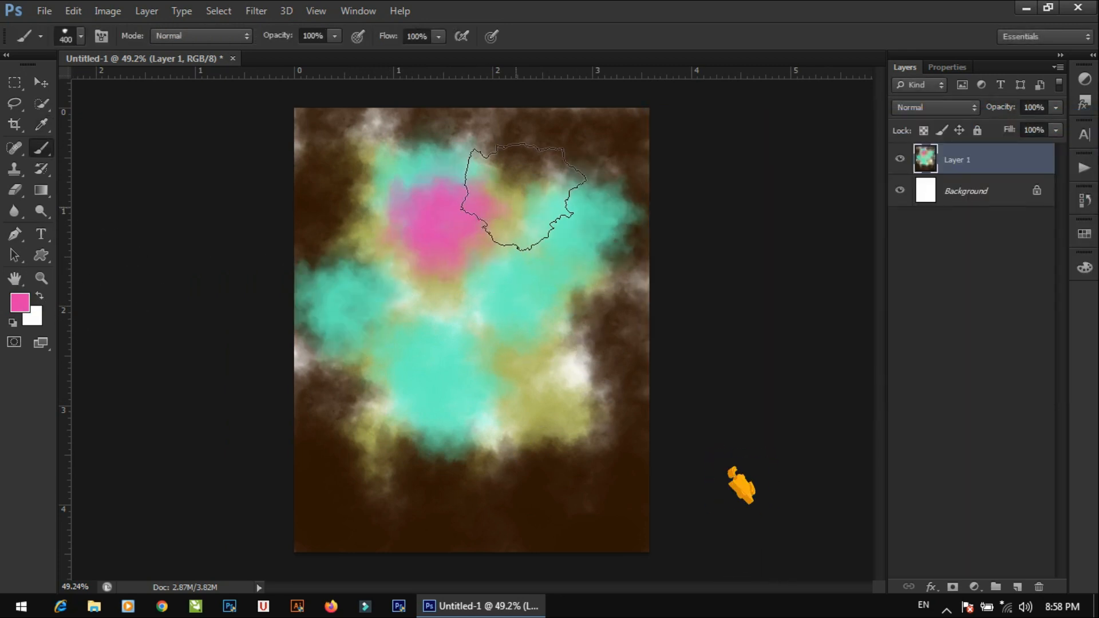
{"action": "left_click", "coordinate": [524, 192]}
{"action": "left_click", "coordinate": [391, 315]}
{"action": "left_click", "coordinate": [352, 445]}
{"action": "left_click", "coordinate": [593, 309]}
{"action": "left_click", "coordinate": [561, 401]}
{"action": "left_click", "coordinate": [496, 372]}
{"action": "left_click", "coordinate": [435, 263]}
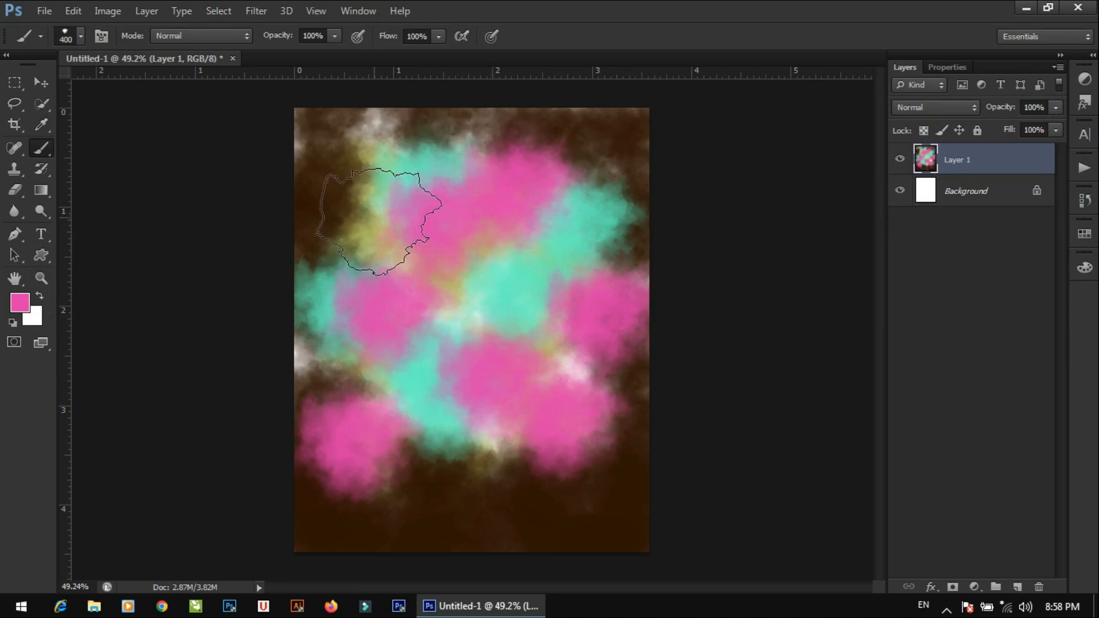
{"action": "left_click", "coordinate": [395, 240]}
Step: Apply a Gaussian Blur with a radius of 129.1 pixels to Layer 1
{"action": "key", "text": "v"}
{"action": "left_click", "coordinate": [256, 10]}
{"action": "mouse_move", "coordinate": [275, 111]}
{"action": "left_click", "coordinate": [435, 210]}
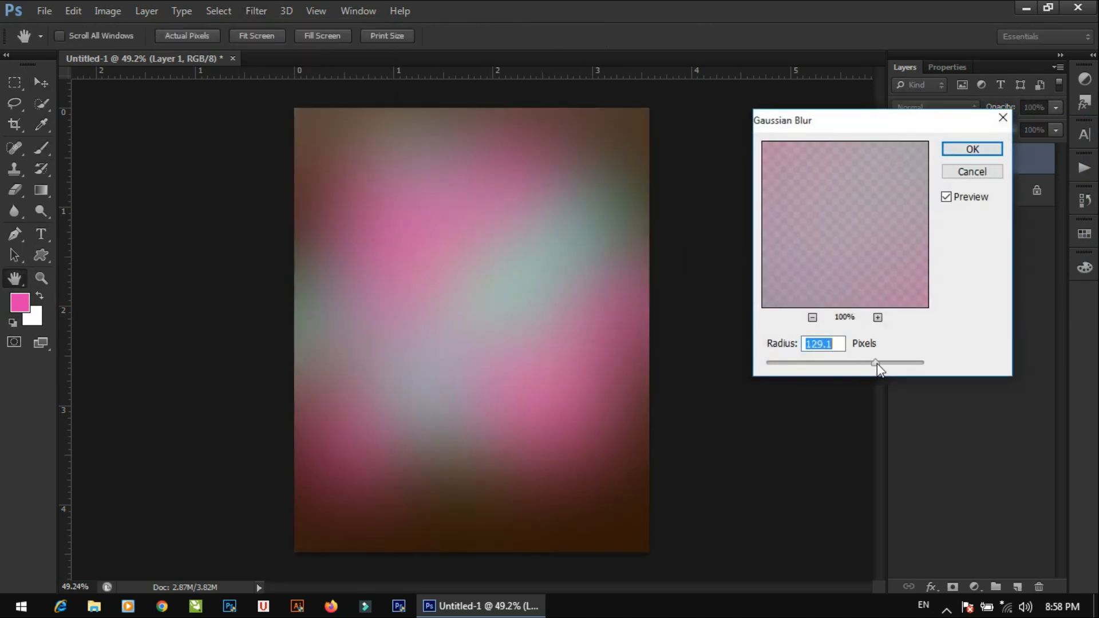
{"action": "left_click", "coordinate": [971, 149]}
Step: Create a new layer above Layer 1 and set the foreground color to dark purple (#350727) for the brush
{"action": "left_click", "coordinate": [1017, 586]}
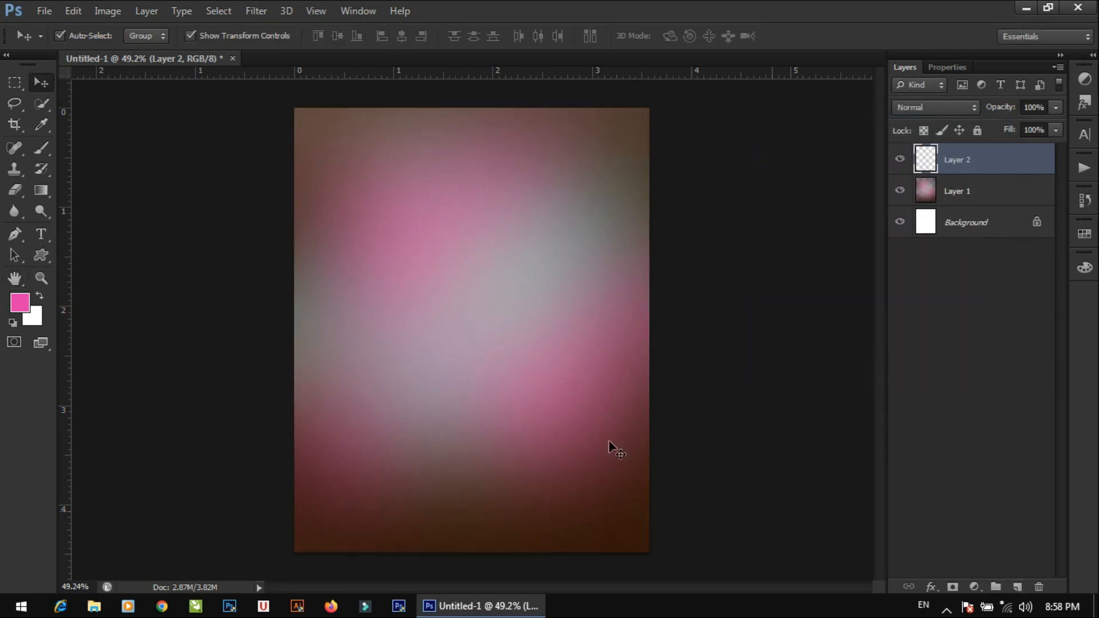
{"action": "key", "text": "b"}
{"action": "right_click", "coordinate": [586, 332]}
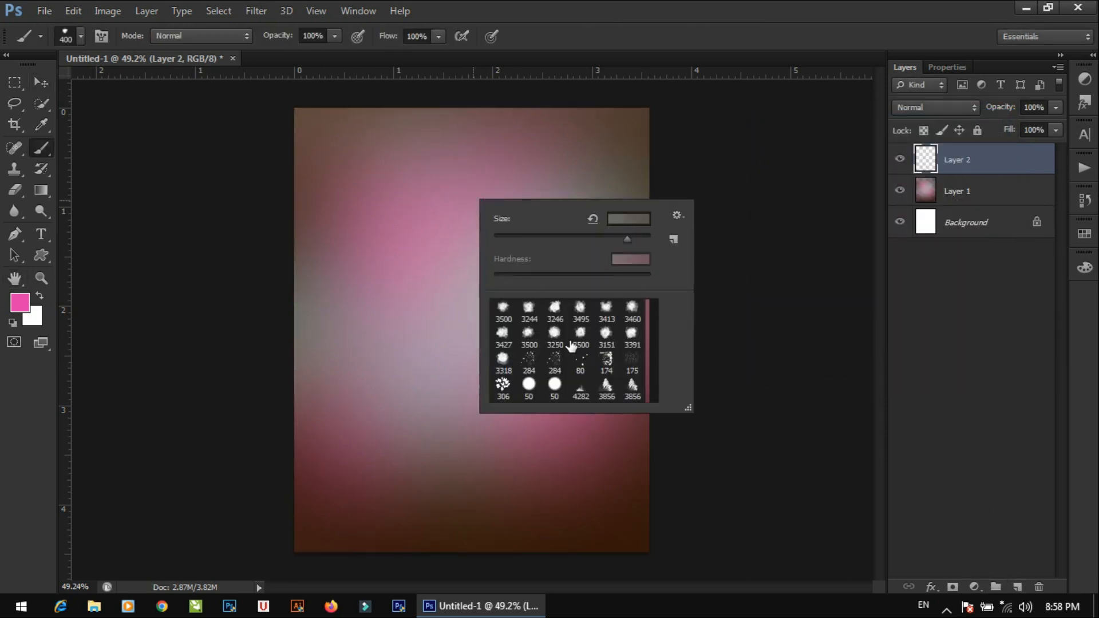
{"action": "scroll", "coordinate": [540, 337], "scroll_direction": "up", "scroll_amount": 2}
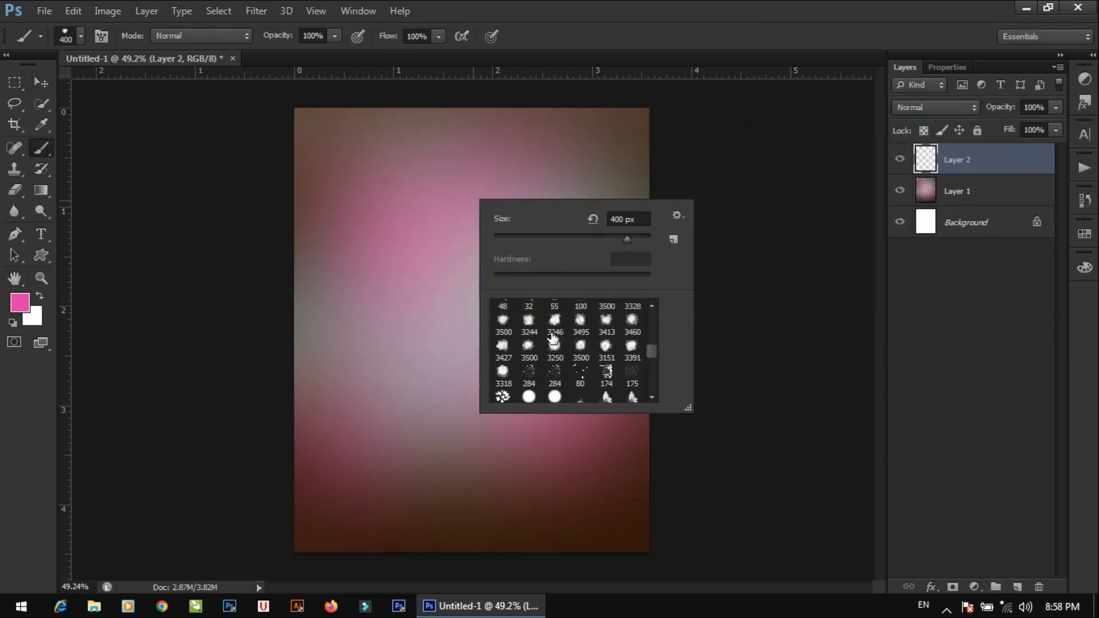
{"action": "left_click", "coordinate": [16, 308]}
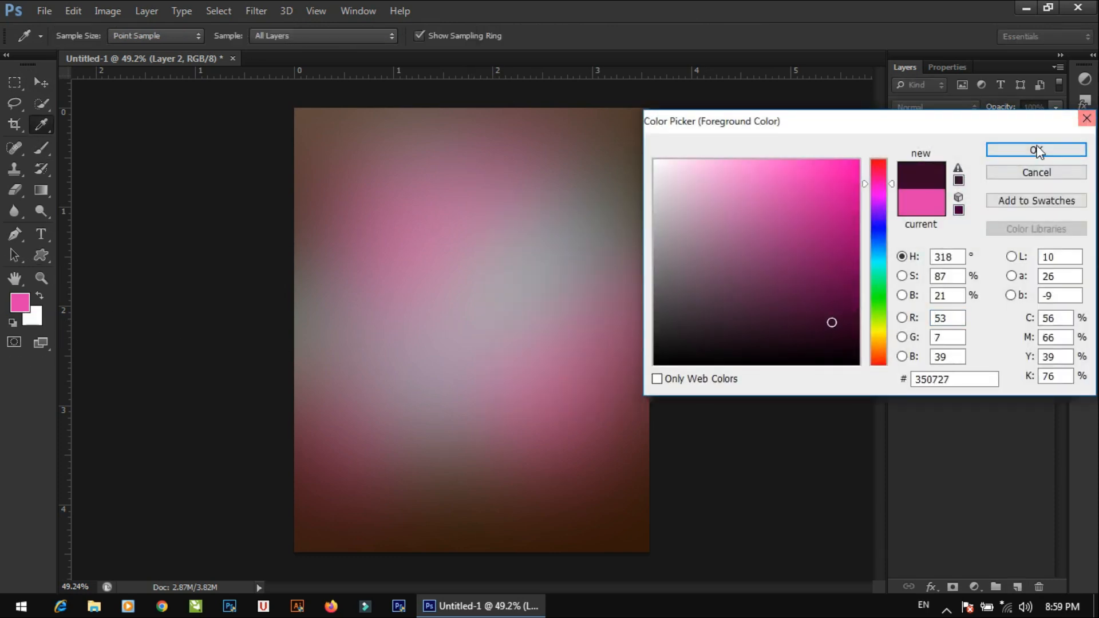
{"action": "left_click", "coordinate": [1038, 150]}
Step: Enlarge the brush to 600 px and paint dark purple along the canvas's lower area, right edge and upper right corner
{"action": "left_click_drag", "start_coordinate": [682, 459], "coordinate": [667, 500]}
{"action": "key", "text": "bracketright"}
{"action": "key", "text": "bracketright"}
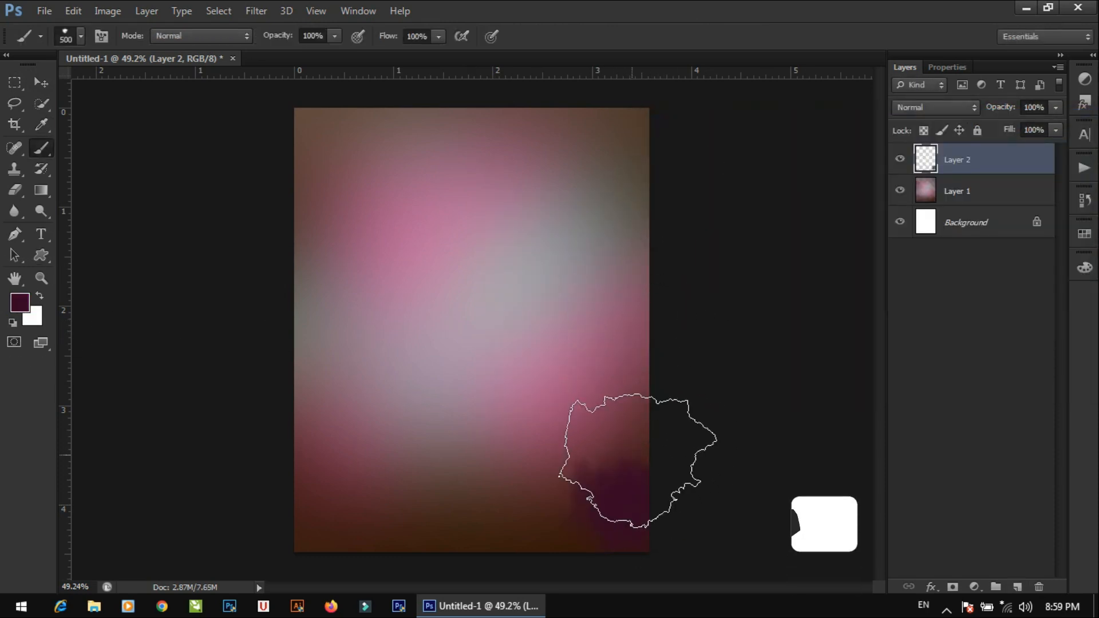
{"action": "left_click_drag", "start_coordinate": [638, 459], "coordinate": [662, 439]}
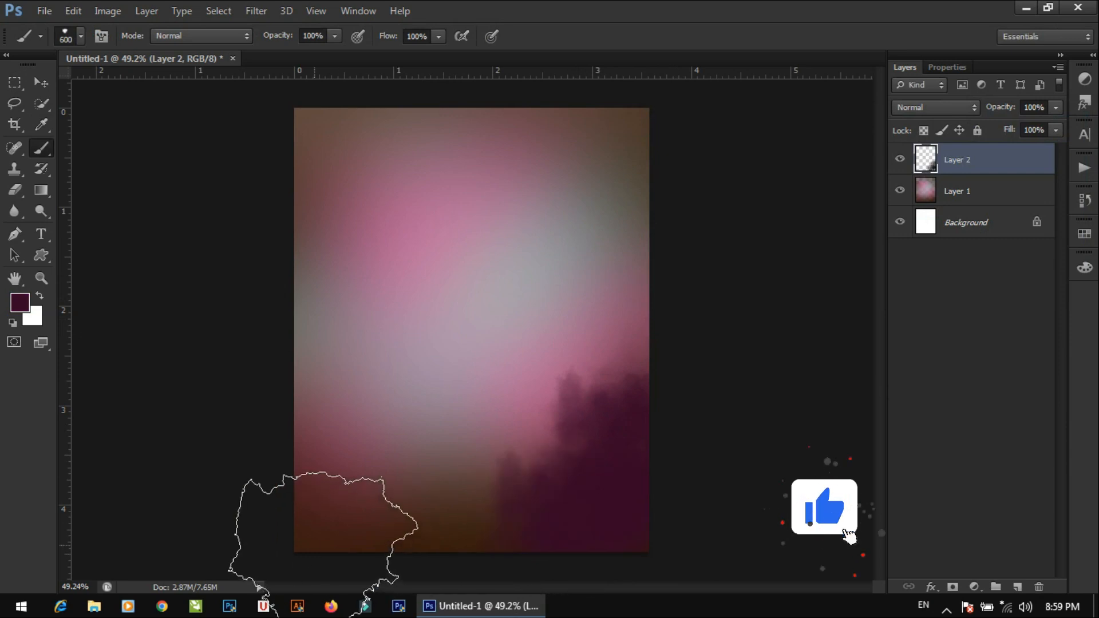
{"action": "mouse_move", "coordinate": [319, 551]}
{"action": "left_mouse_down"}
{"action": "mouse_move", "coordinate": [461, 546]}
{"action": "mouse_move", "coordinate": [448, 552]}
{"action": "mouse_move", "coordinate": [335, 454]}
{"action": "mouse_move", "coordinate": [392, 483]}
{"action": "mouse_move", "coordinate": [441, 402]}
{"action": "mouse_move", "coordinate": [705, 379]}
{"action": "mouse_move", "coordinate": [661, 304]}
{"action": "mouse_move", "coordinate": [683, 165]}
{"action": "left_mouse_up"}
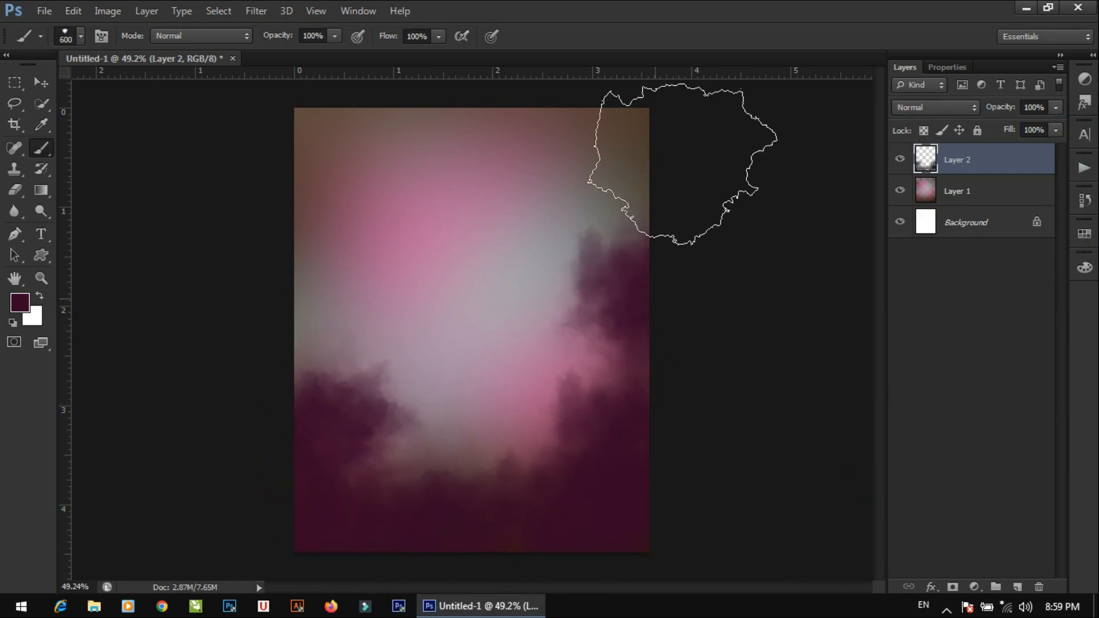
{"action": "left_click_drag", "start_coordinate": [655, 129], "coordinate": [635, 132]}
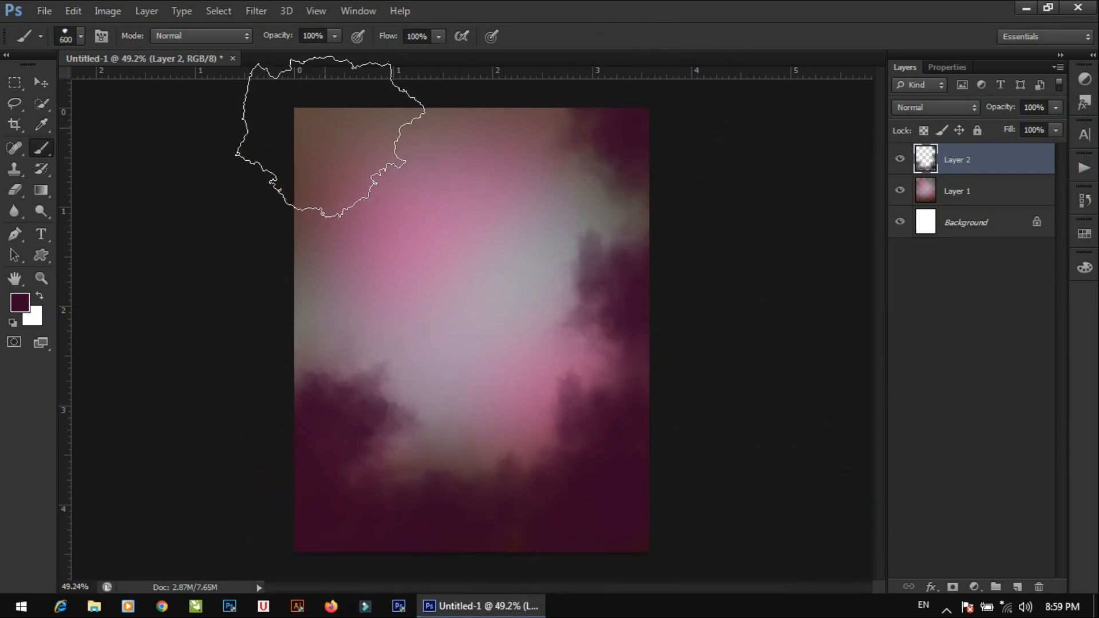
Step: Set the foreground color to orange-yellow (#ffc000) and paint it over the upper left part of the canvas
{"action": "left_click", "coordinate": [28, 304]}
{"action": "left_click", "coordinate": [879, 339]}
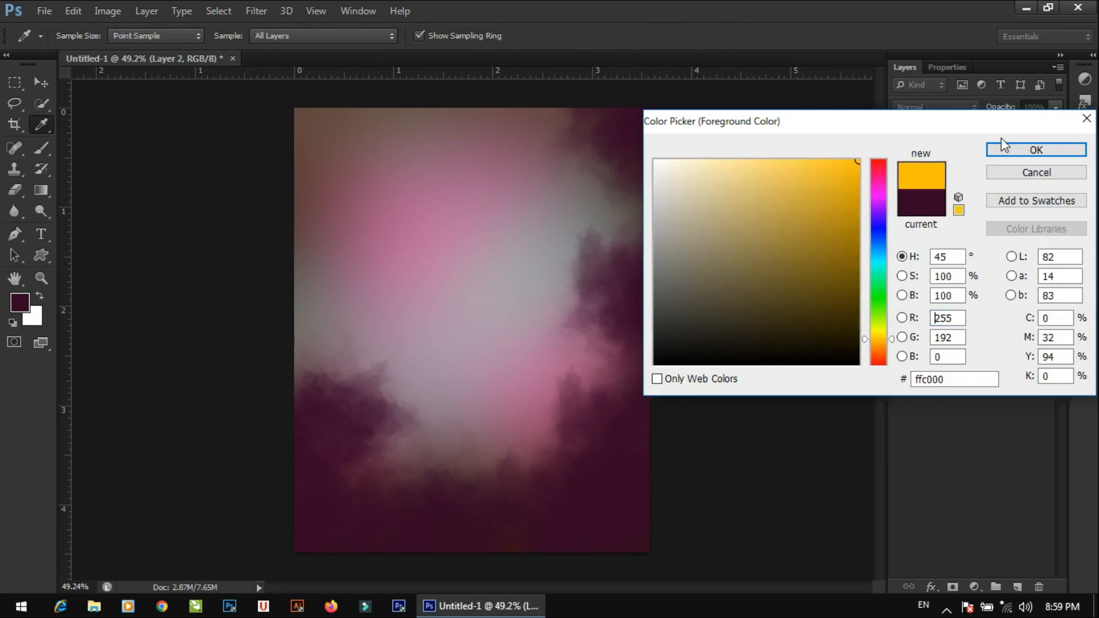
{"action": "left_click", "coordinate": [1053, 150]}
{"action": "key", "text": "b"}
{"action": "mouse_move", "coordinate": [403, 194]}
{"action": "left_mouse_down"}
{"action": "mouse_move", "coordinate": [328, 133]}
{"action": "mouse_move", "coordinate": [470, 143]}
{"action": "left_mouse_up"}
Step: Blur Layer 2 using Gaussian Blur with a radius of 129.1 pixels
{"action": "key", "text": "v"}
{"action": "left_click", "coordinate": [255, 10]}
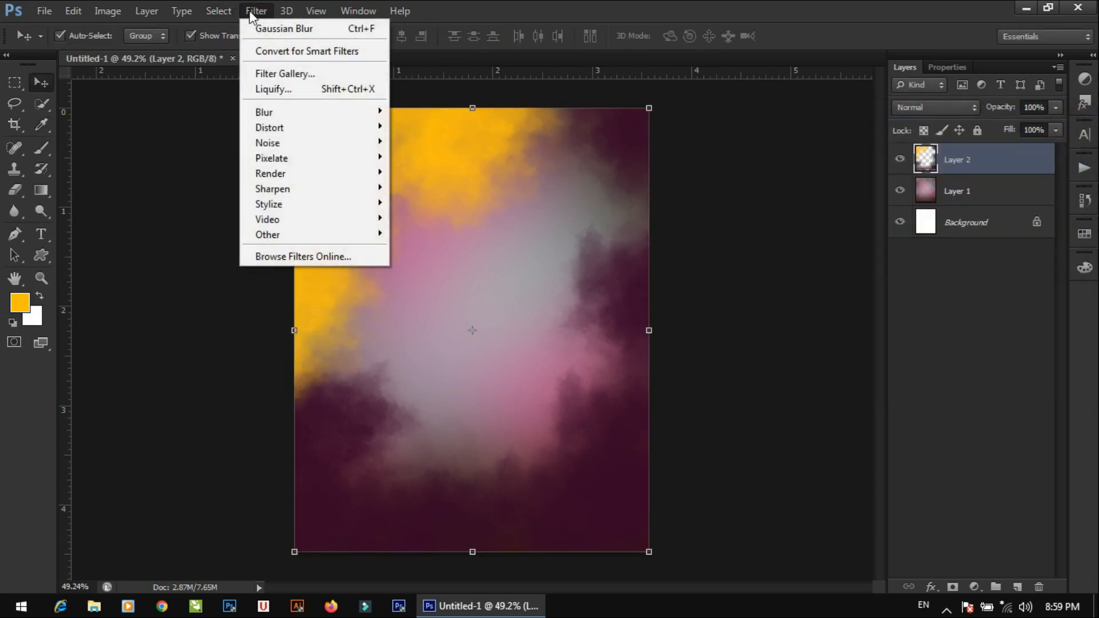
{"action": "mouse_move", "coordinate": [338, 113]}
{"action": "left_click", "coordinate": [437, 208]}
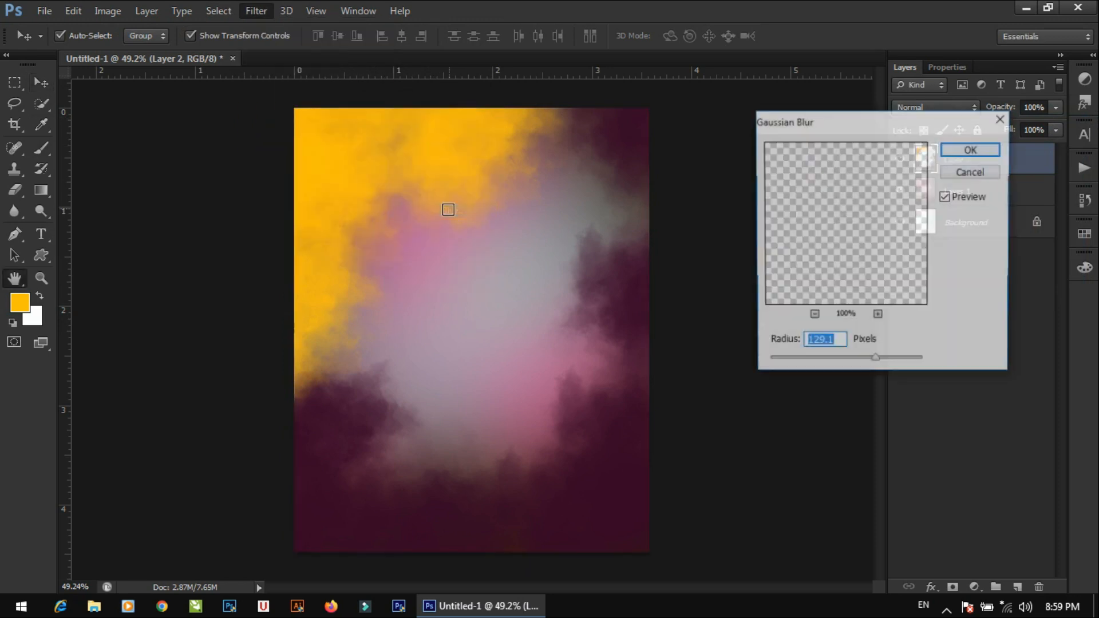
{"action": "left_click", "coordinate": [972, 149]}
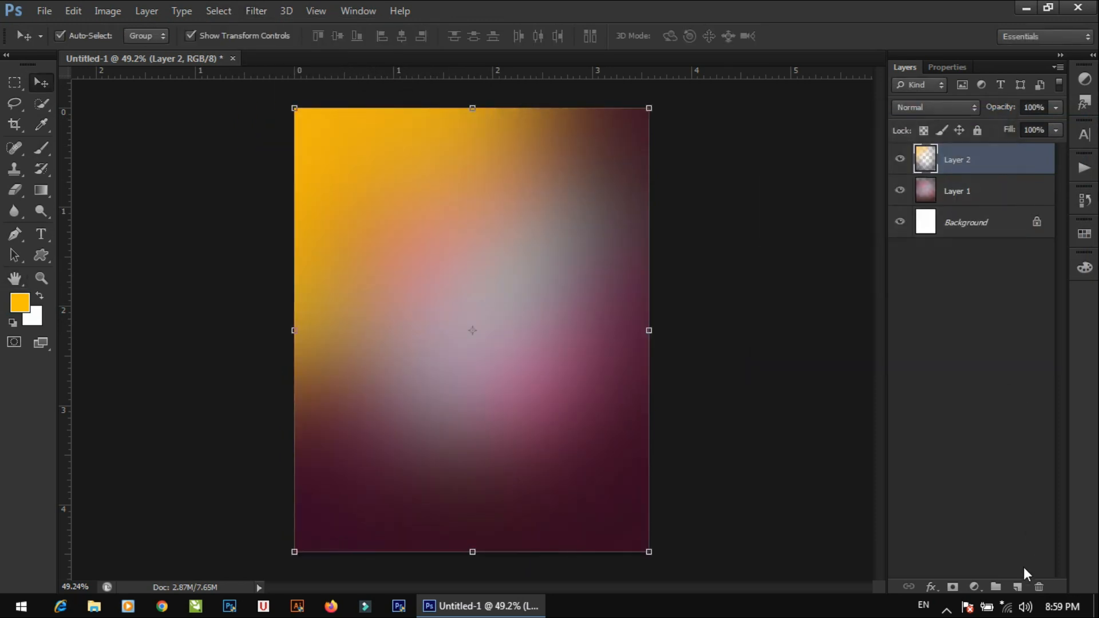
Step: Create a new layer above Layer 2 and choose the wide, wispy cloud brush at 1177 px
{"action": "left_click", "coordinate": [1018, 588]}
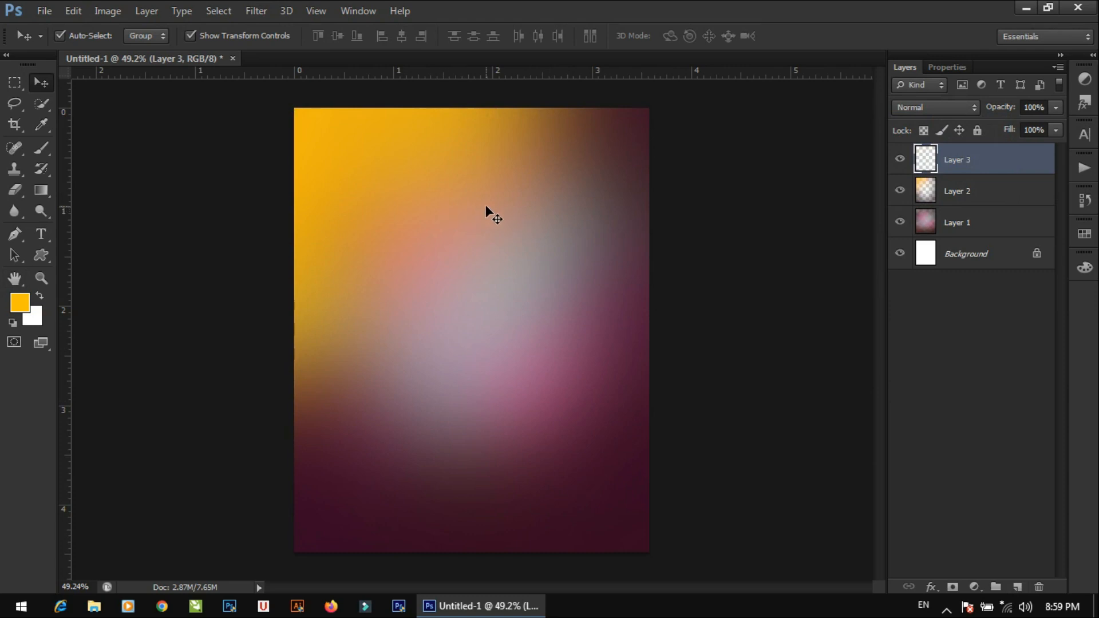
{"action": "key", "text": "b"}
{"action": "right_click", "coordinate": [523, 201]}
{"action": "scroll", "coordinate": [601, 348], "scroll_direction": "down", "scroll_amount": 1}
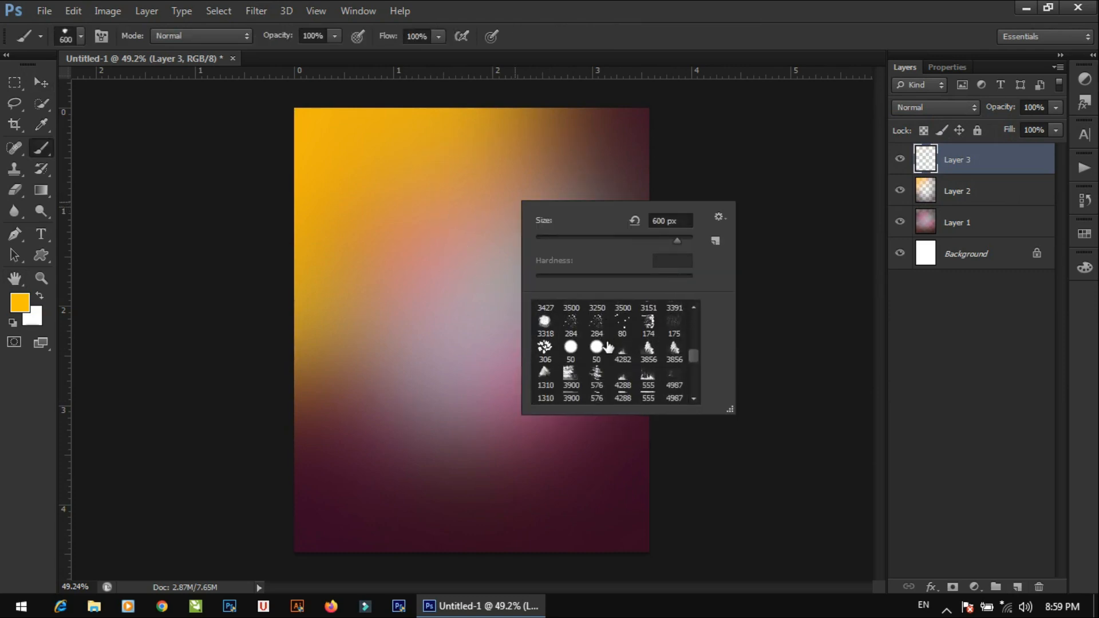
{"action": "scroll", "coordinate": [604, 349], "scroll_direction": "down", "scroll_amount": 2}
{"action": "left_click", "coordinate": [449, 287]}
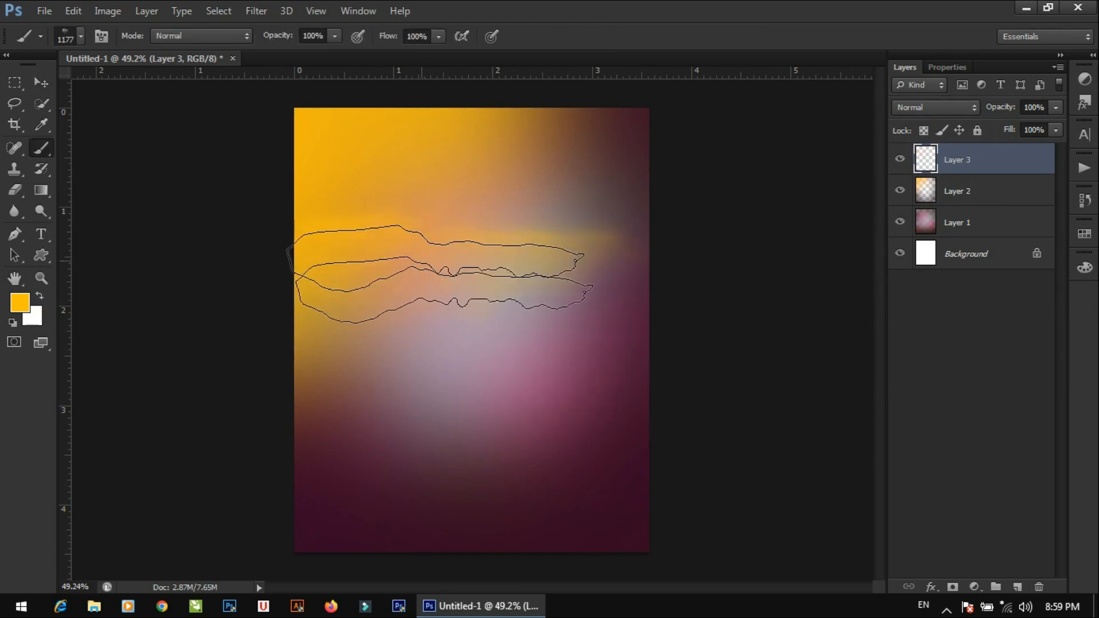
Step: Sample brown and dark maroon tones from the canvas and brush them softly across its top and bottom edges
{"action": "left_click", "coordinate": [504, 137], "text": "alt"}
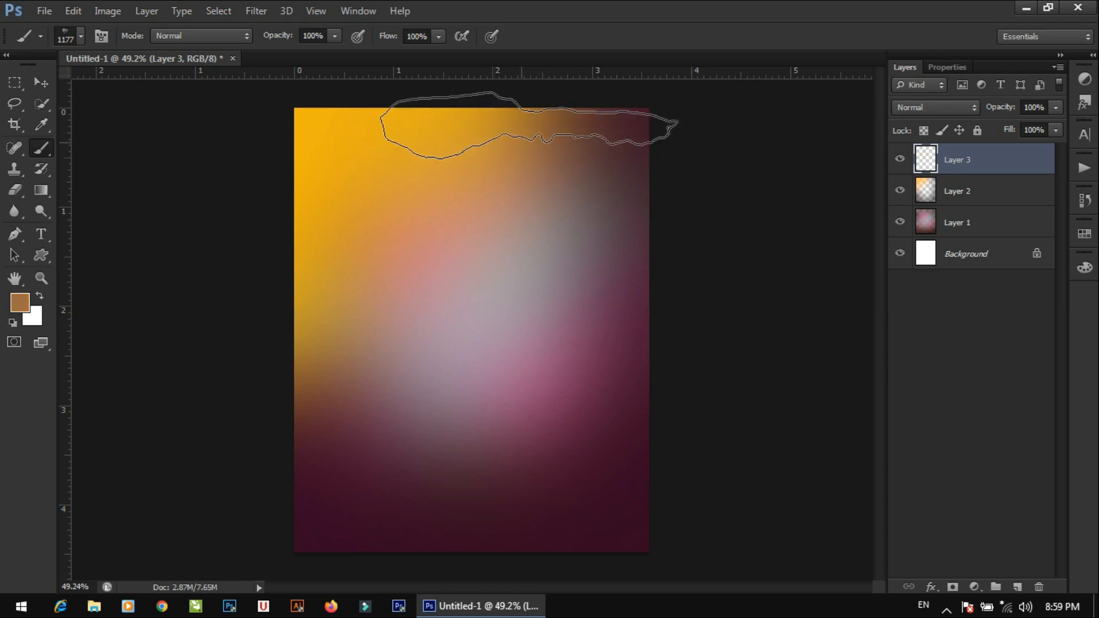
{"action": "left_click", "coordinate": [527, 126]}
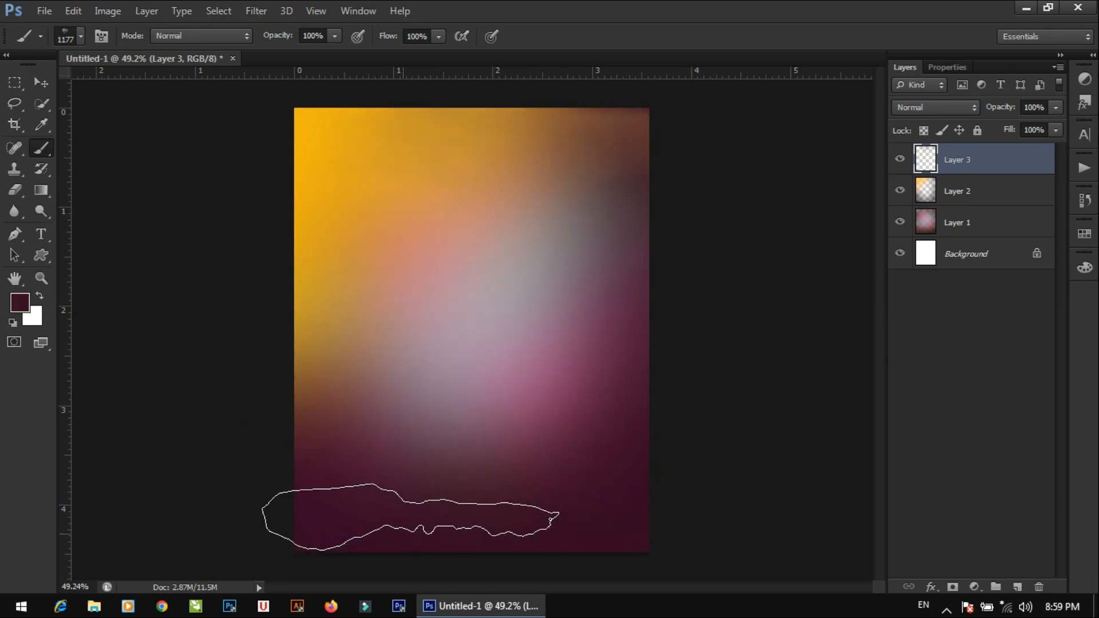
{"action": "key", "text": "v"}
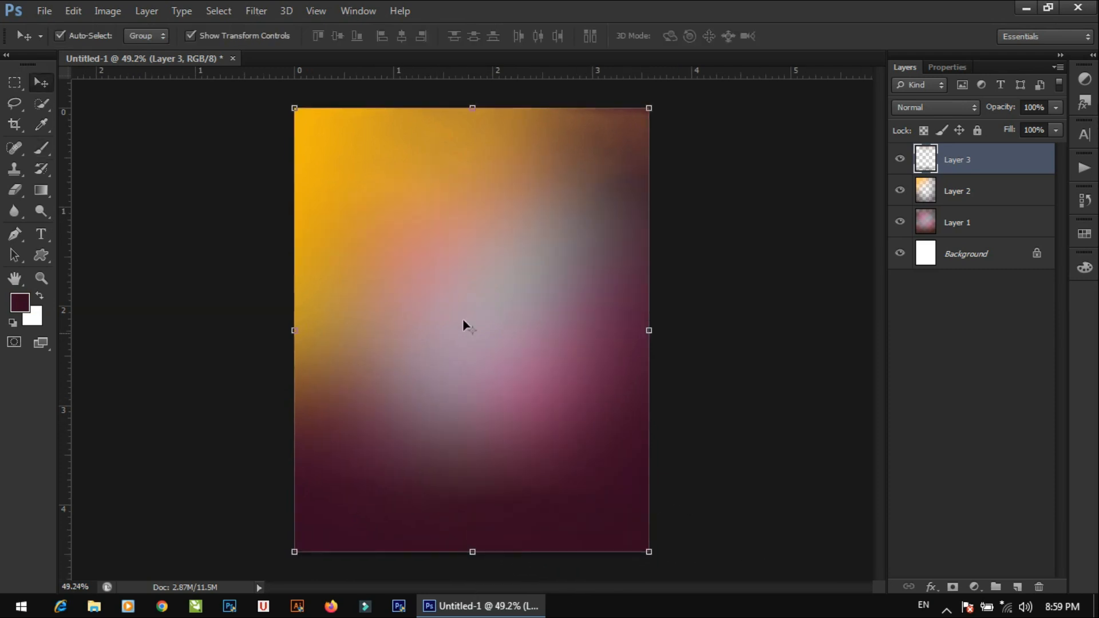
Step: Create a new layer above Layer 3 and choose the 1000 px cloud brush
{"action": "left_click", "coordinate": [1018, 588]}
{"action": "key", "text": "b"}
{"action": "right_click", "coordinate": [477, 182]}
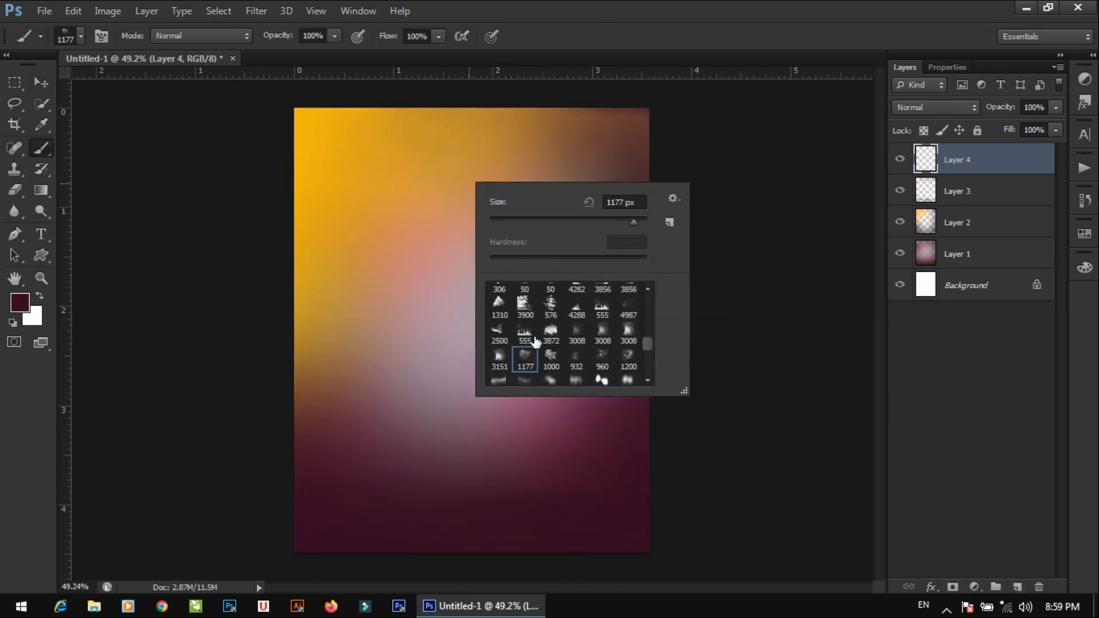
{"action": "left_click", "coordinate": [412, 204]}
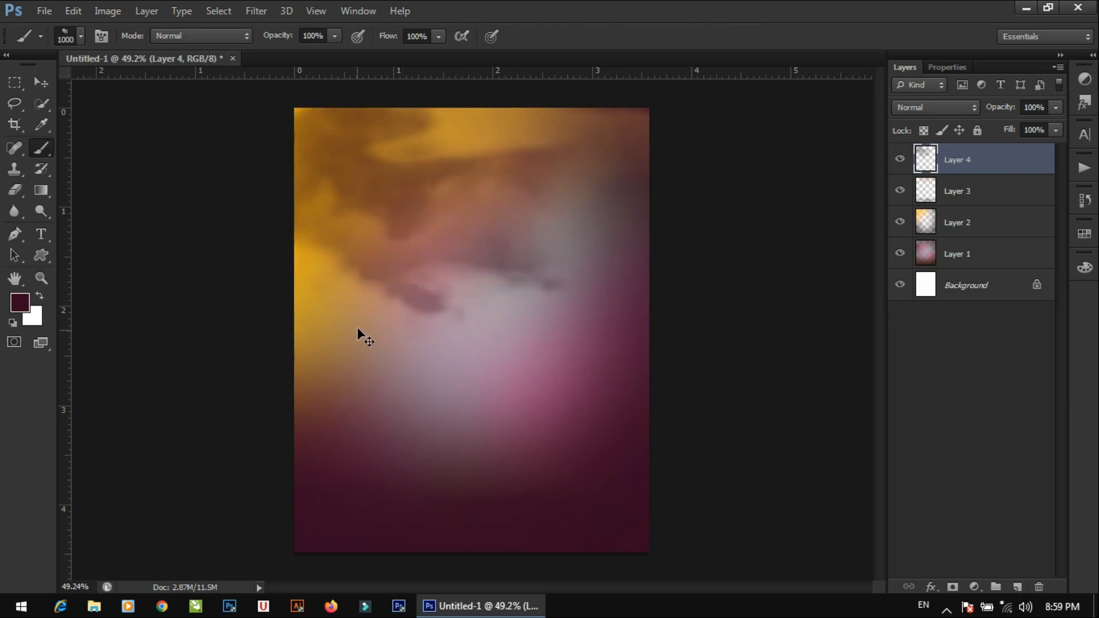
{"action": "key", "text": "ctrl+z"}
{"action": "left_click", "coordinate": [467, 340]}
{"action": "key", "text": "ctrl+z"}
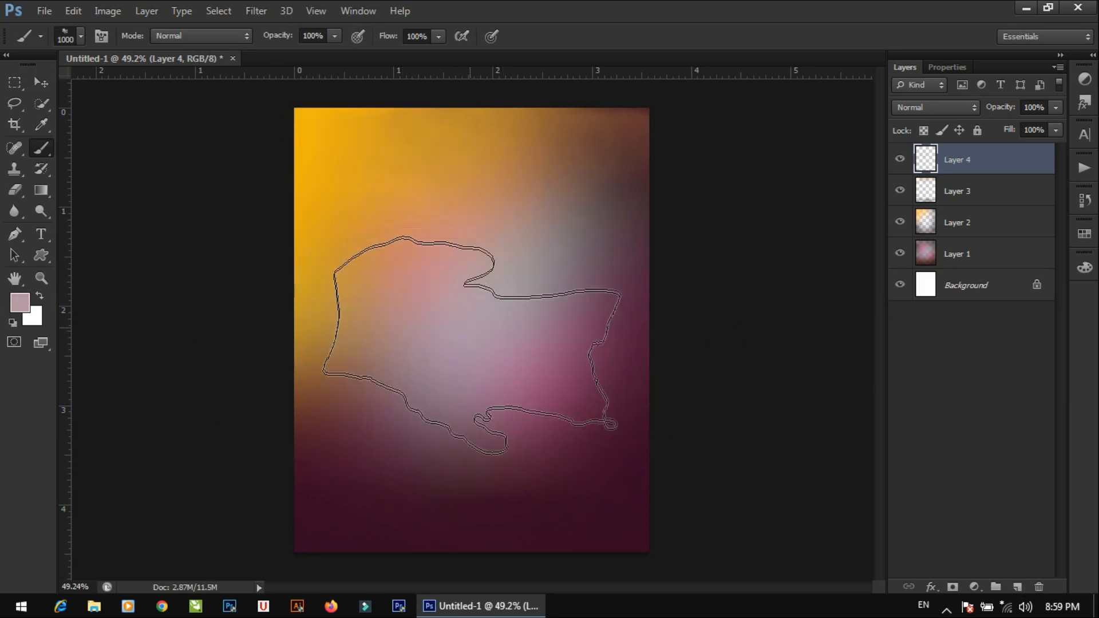
Step: Set the foreground color to white (#ffffff) and paint soft cloud patches over the middle of the canvas on Layer 4
{"action": "left_click", "coordinate": [20, 303]}
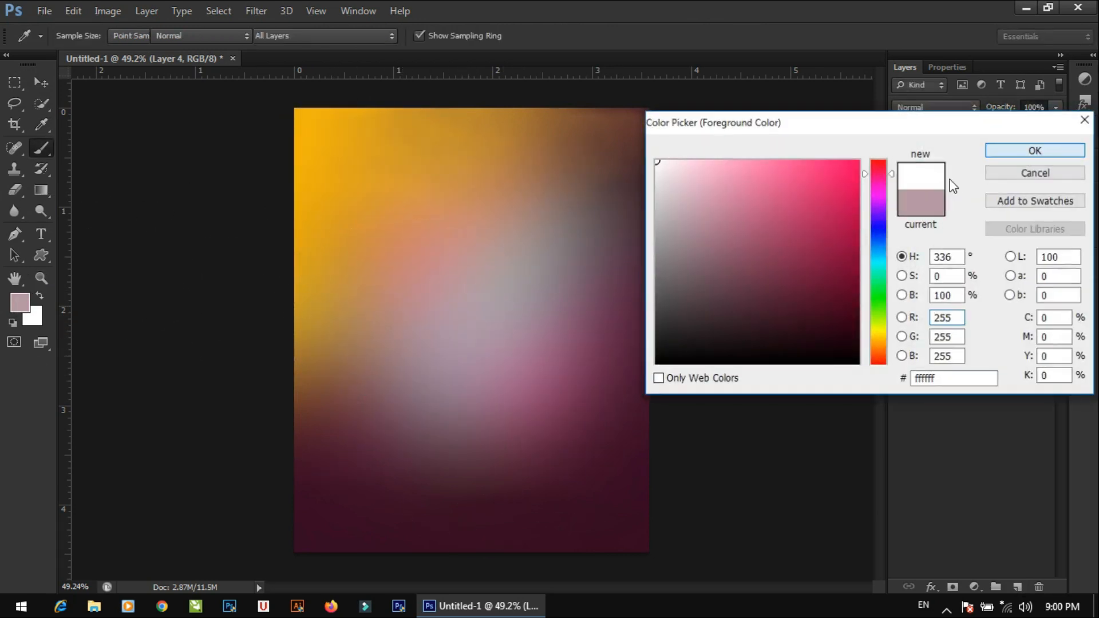
{"action": "left_click", "coordinate": [1036, 150]}
{"action": "left_click", "coordinate": [487, 375]}
{"action": "left_click", "coordinate": [480, 264]}
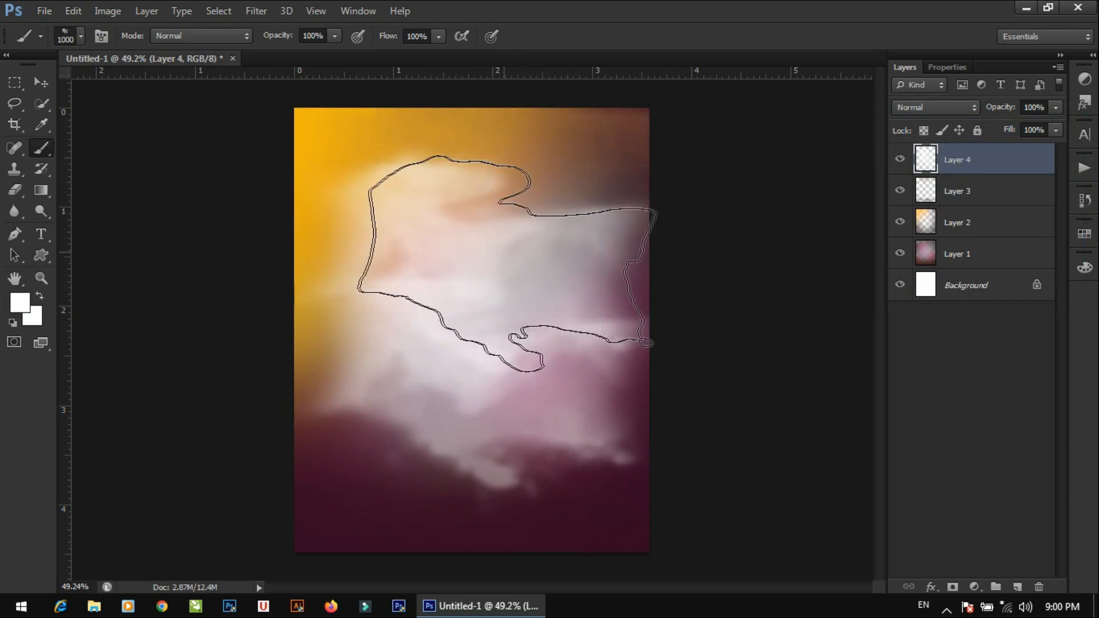
Step: Blur Layer 4 using Gaussian Blur with a radius of 129.1 pixels
{"action": "key", "text": "v"}
{"action": "left_click", "coordinate": [256, 11]}
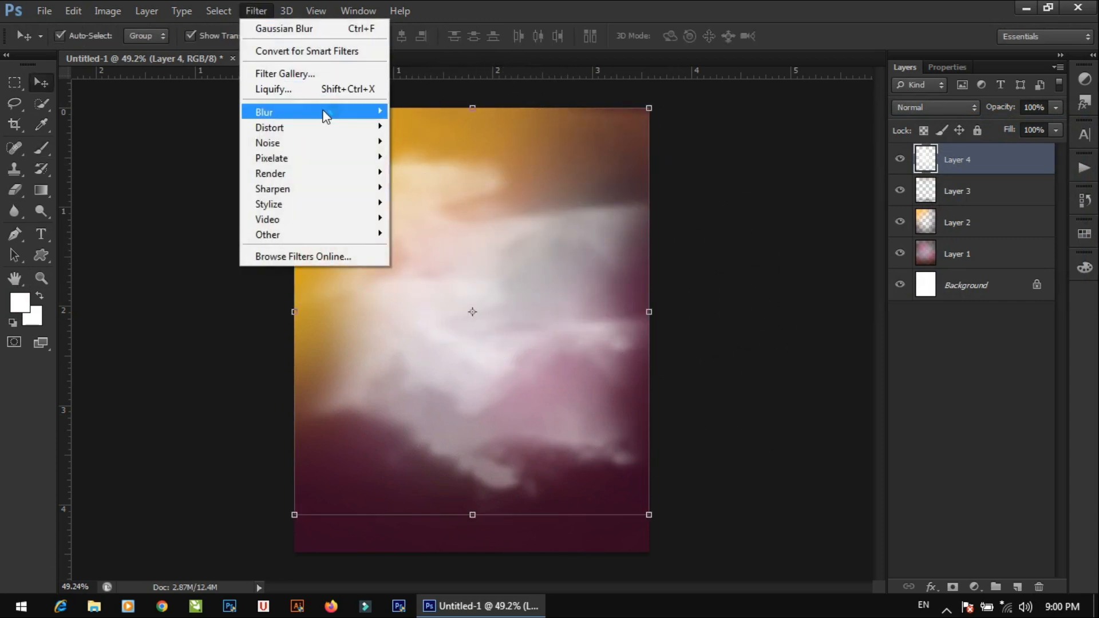
{"action": "mouse_move", "coordinate": [326, 116]}
{"action": "left_click", "coordinate": [432, 207]}
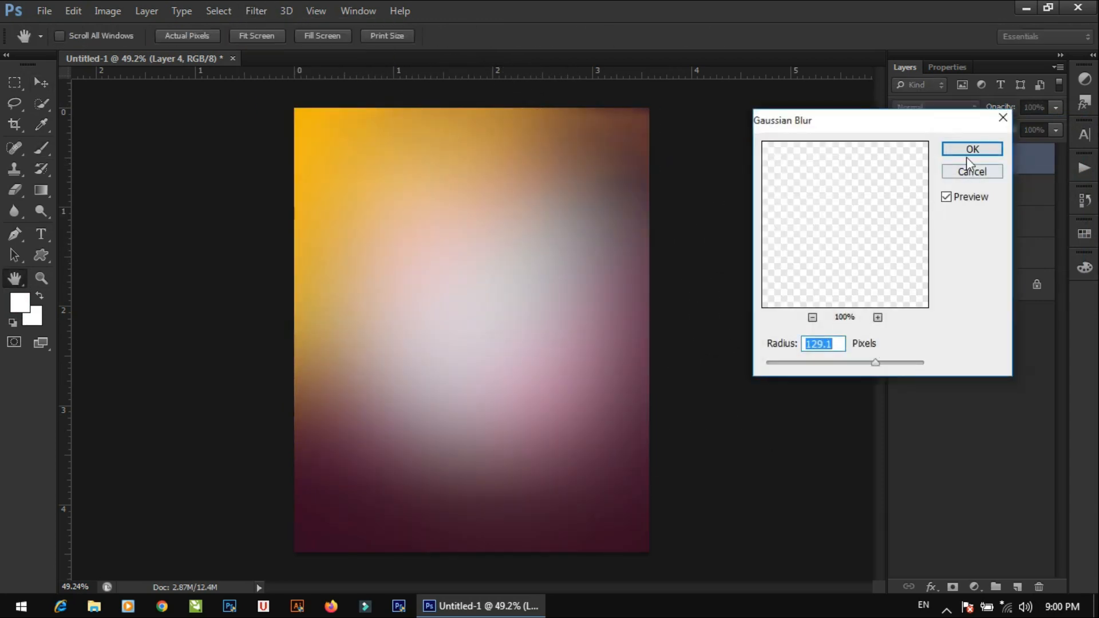
{"action": "left_click", "coordinate": [972, 150]}
{"action": "left_click", "coordinate": [761, 223]}
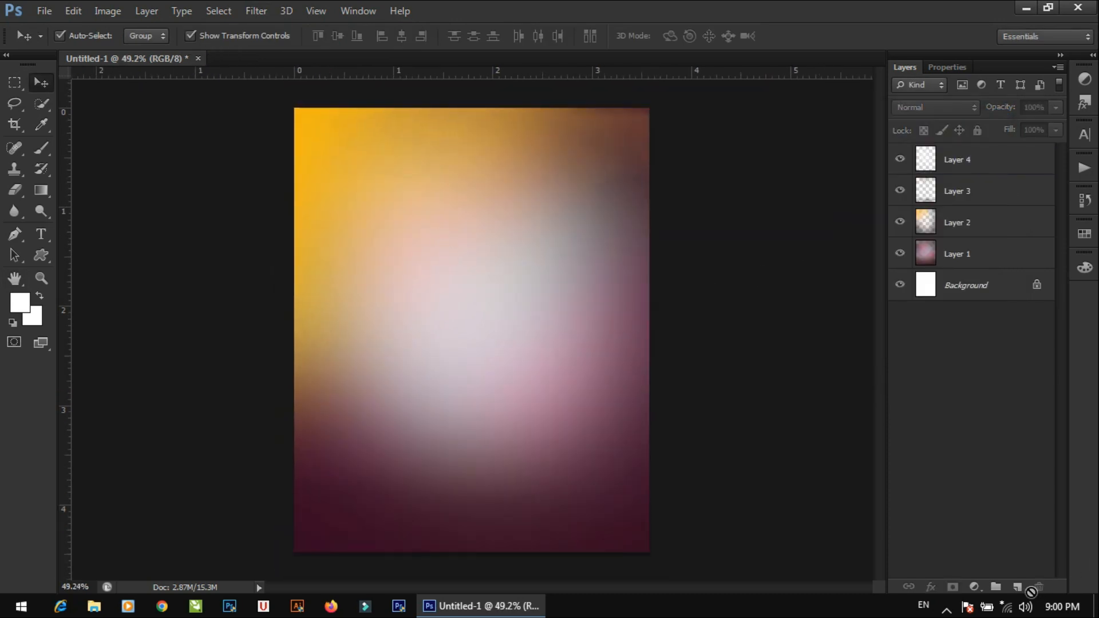
Step: Create a new layer above Layer 4 and brush teal (#227273) cloud patches over the right side and lower part of the canvas
{"action": "left_click", "coordinate": [1018, 587]}
{"action": "key", "text": "b"}
{"action": "right_click", "coordinate": [572, 309]}
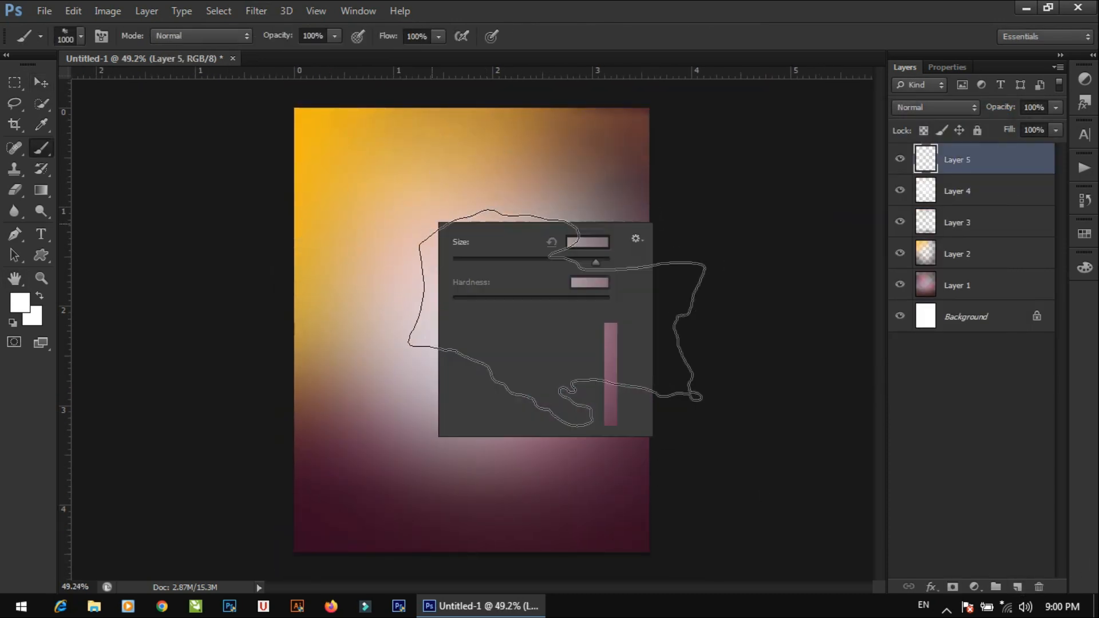
{"action": "left_click", "coordinate": [20, 302]}
{"action": "left_click_drag", "start_coordinate": [880, 245], "coordinate": [882, 269]}
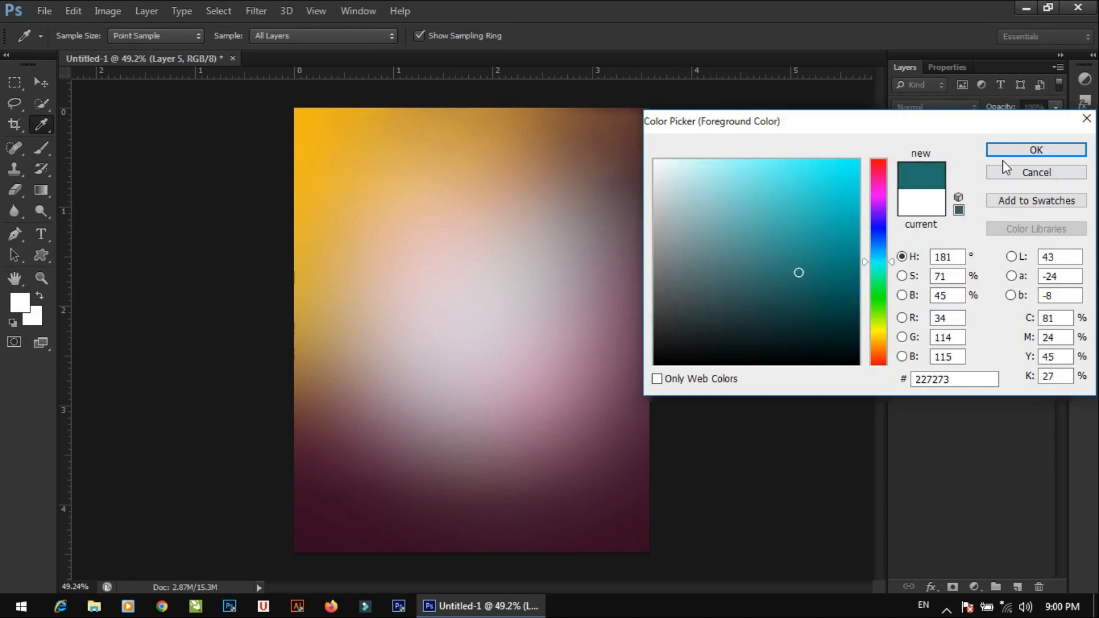
{"action": "left_click", "coordinate": [1008, 151]}
{"action": "mouse_move", "coordinate": [604, 239]}
{"action": "left_mouse_down"}
{"action": "mouse_move", "coordinate": [527, 399]}
{"action": "mouse_move", "coordinate": [636, 389]}
{"action": "mouse_move", "coordinate": [495, 527]}
{"action": "mouse_move", "coordinate": [590, 367]}
{"action": "left_mouse_up"}
Step: Blur Layer 5 using Gaussian Blur with a radius of 129.1 pixels
{"action": "key", "text": "v"}
{"action": "left_click", "coordinate": [256, 10]}
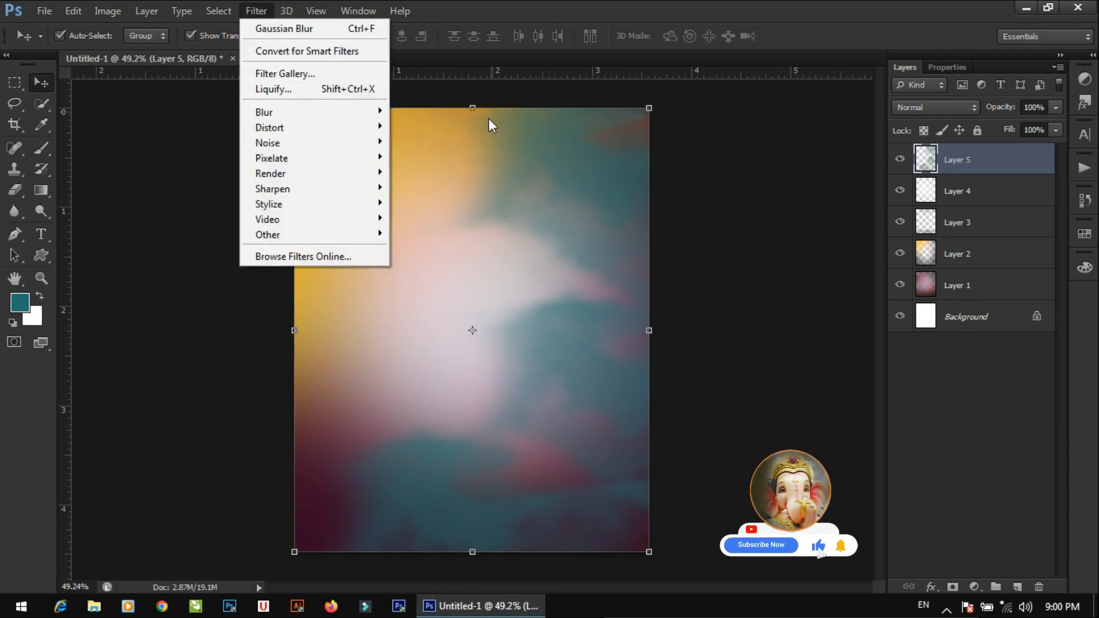
{"action": "mouse_move", "coordinate": [343, 112]}
{"action": "left_click", "coordinate": [441, 208]}
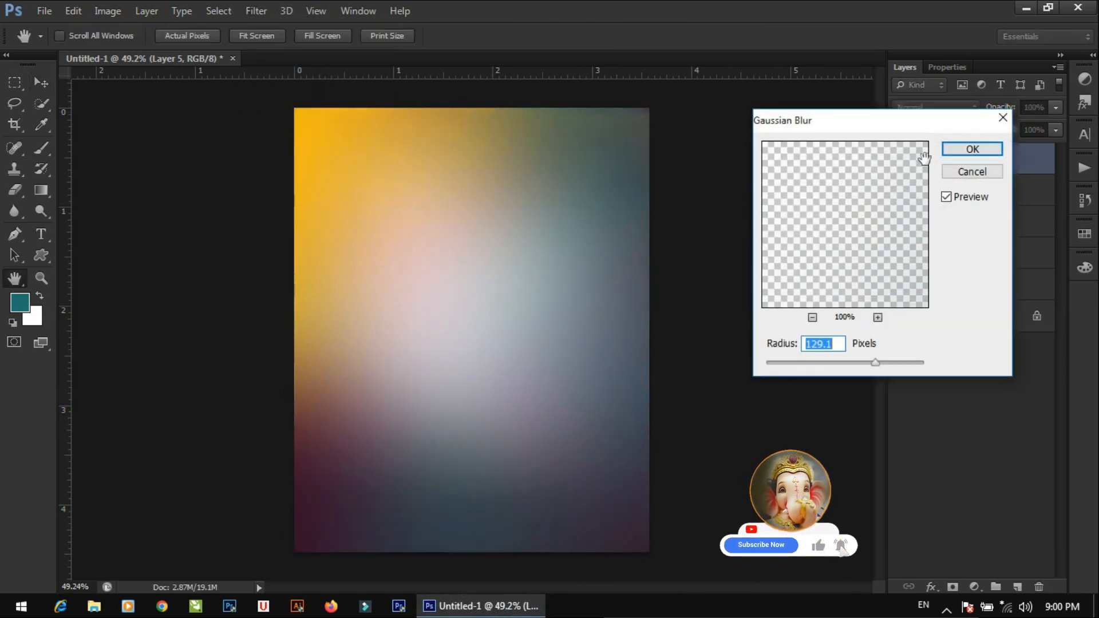
{"action": "left_click", "coordinate": [962, 150]}
{"action": "left_click", "coordinate": [689, 240]}
{"action": "scroll", "coordinate": [466, 300], "scroll_direction": "down", "scroll_amount": 1}
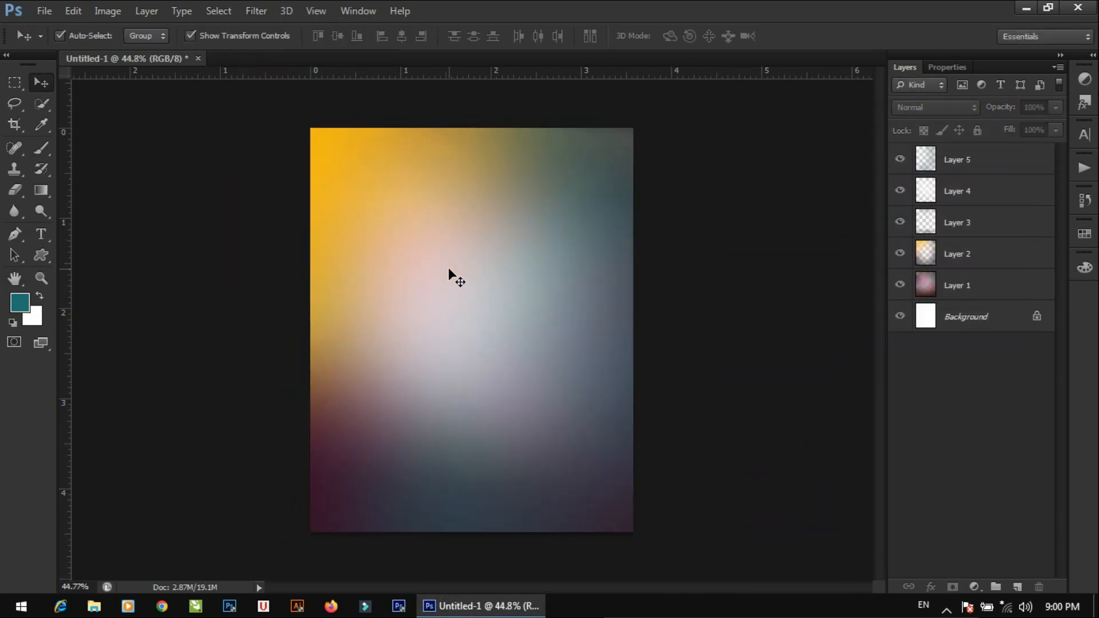
Step: Adjust Layer 5 with Hue/Saturation, setting hue to -26, saturation to -4 and lightness to -15
{"action": "left_click", "coordinate": [579, 249]}
{"action": "key", "text": "ctrl+u"}
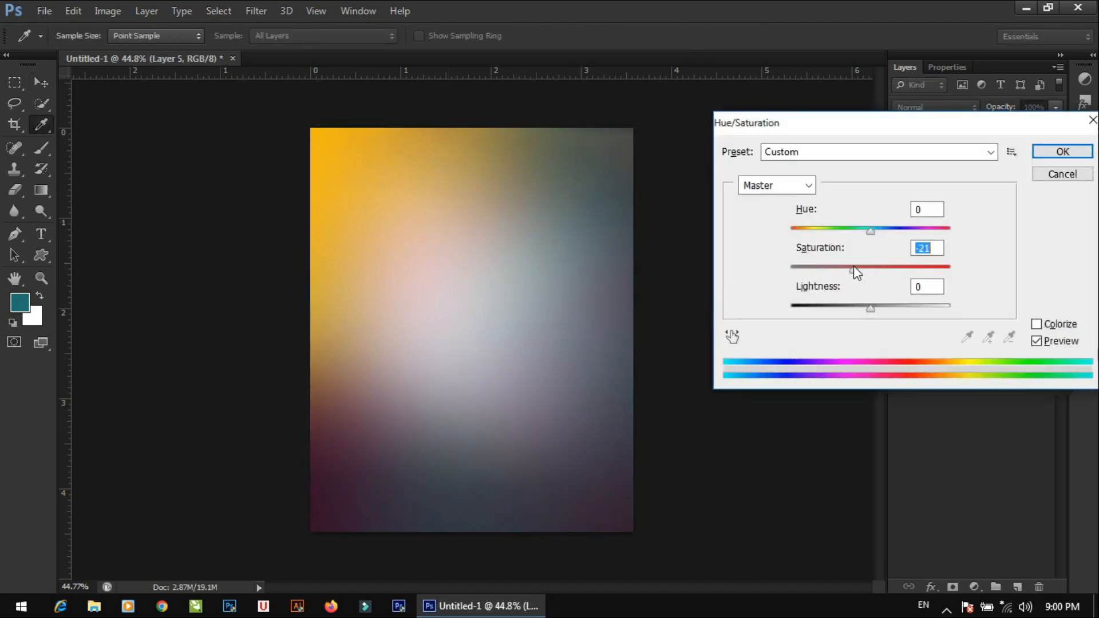
{"action": "left_click_drag", "start_coordinate": [854, 268], "coordinate": [867, 269]}
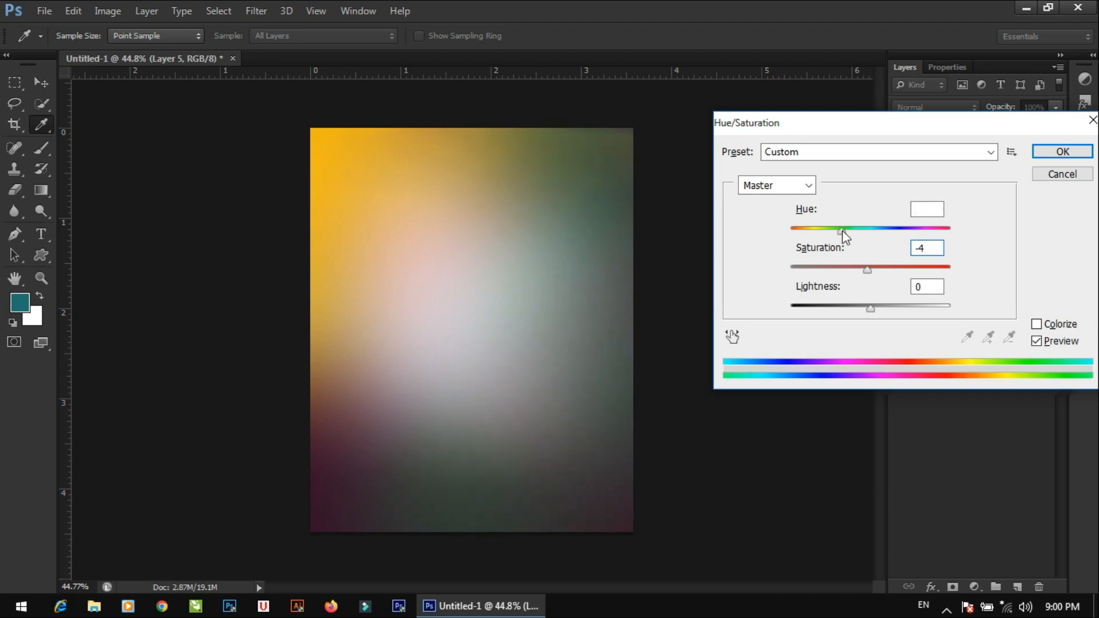
{"action": "left_click_drag", "start_coordinate": [888, 307], "coordinate": [863, 313]}
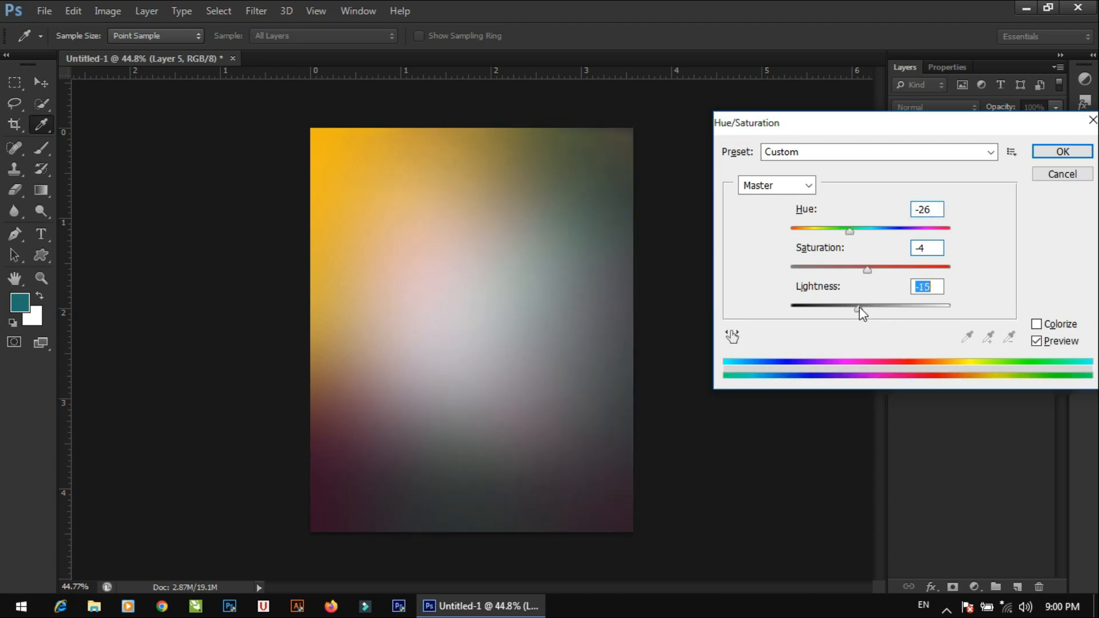
{"action": "left_click", "coordinate": [1063, 151]}
{"action": "key", "text": "ctrl+0"}
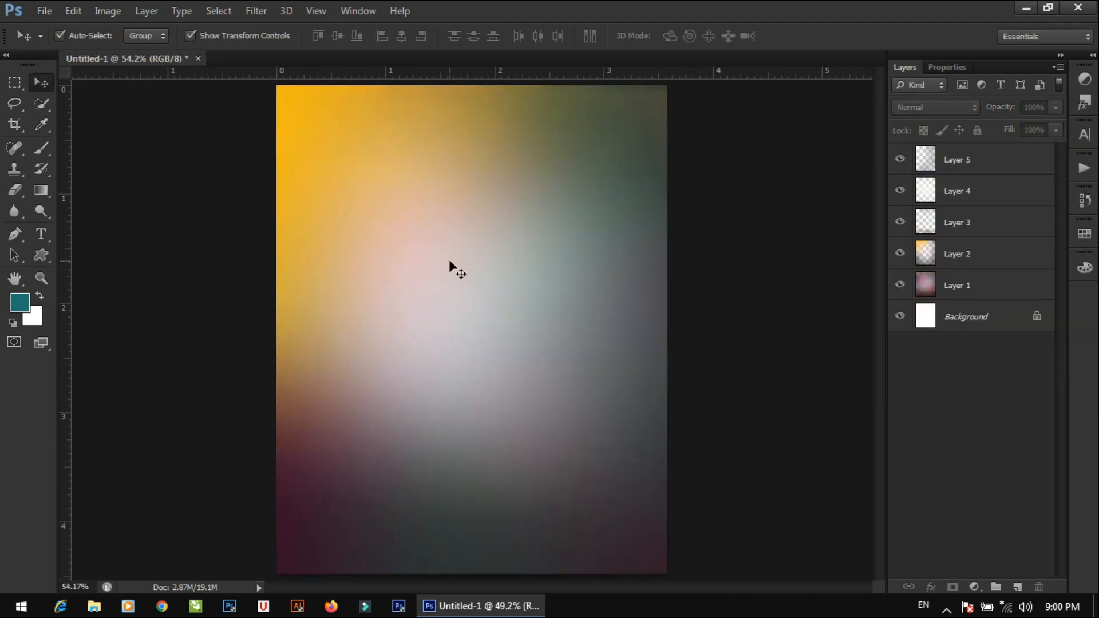
{"action": "key", "text": "ctrl+o"}
{"action": "type", "text": "6"}
{"action": "scroll", "coordinate": [513, 230], "scroll_direction": "down", "scroll_amount": 10}
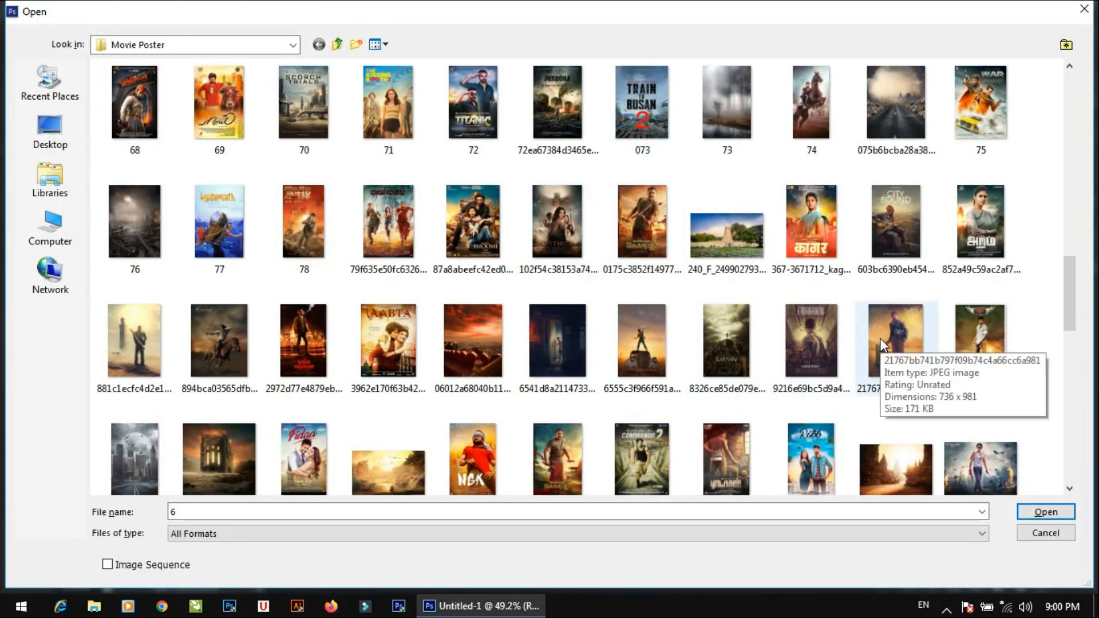
{"action": "scroll", "coordinate": [557, 294], "scroll_direction": "down", "scroll_amount": 3}
{"action": "scroll", "coordinate": [413, 258], "scroll_direction": "down", "scroll_amount": 3}
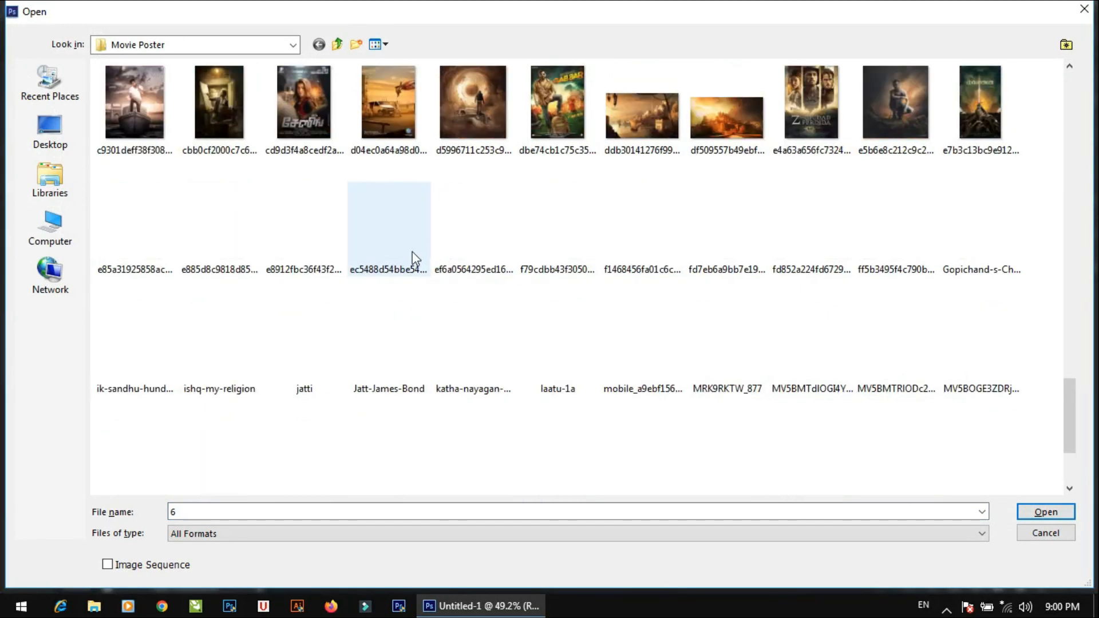
{"action": "scroll", "coordinate": [1068, 407], "scroll_direction": "down", "scroll_amount": 1}
{"action": "scroll", "coordinate": [1069, 403], "scroll_direction": "up", "scroll_amount": 2}
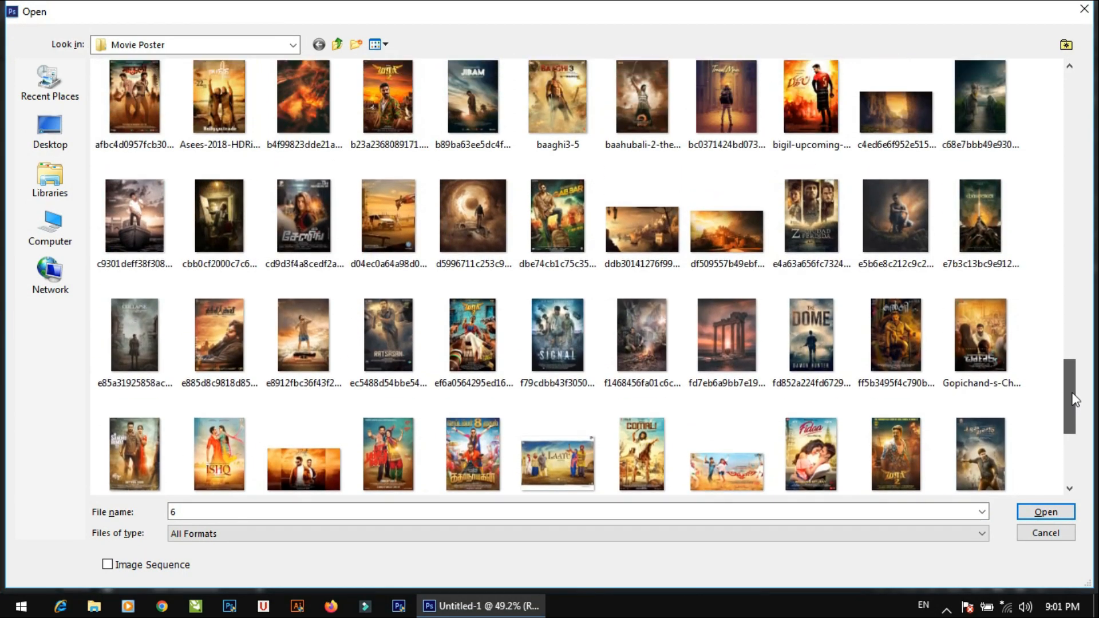
{"action": "double_click", "coordinate": [726, 335]}
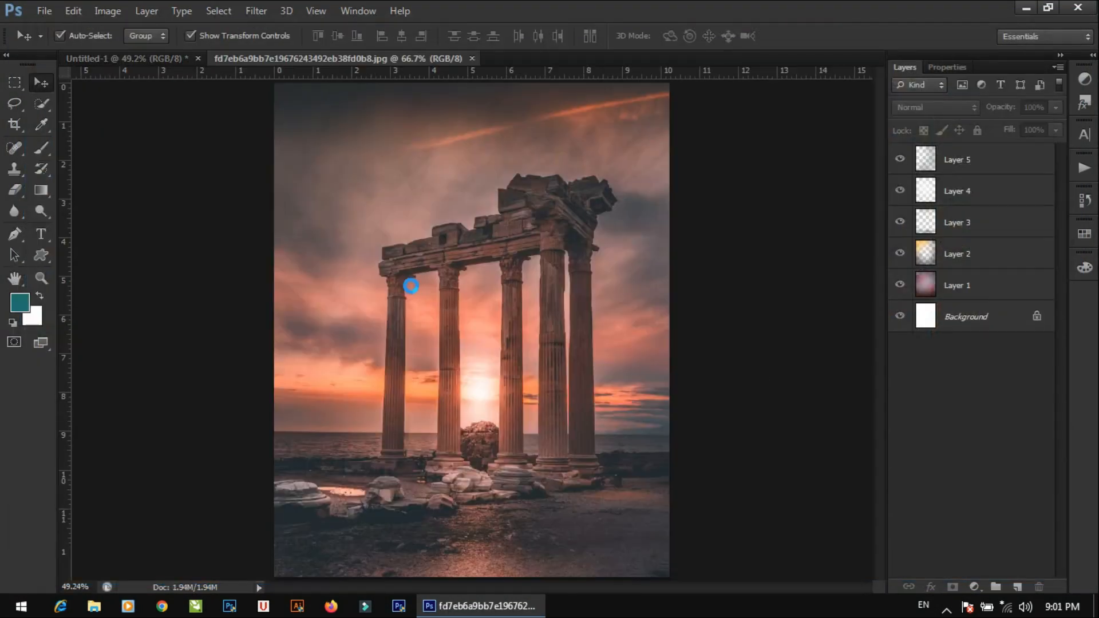
Step: Outline the temple's leftmost column down to its base with the Polygonal Lasso and replace it using a Content-Aware fill
{"action": "scroll", "coordinate": [425, 309], "scroll_direction": "up", "scroll_amount": 5, "text": "alt"}
{"action": "left_click_drag", "start_coordinate": [440, 291], "coordinate": [388, 272]}
{"action": "scroll", "coordinate": [387, 273], "scroll_direction": "down", "scroll_amount": 1}
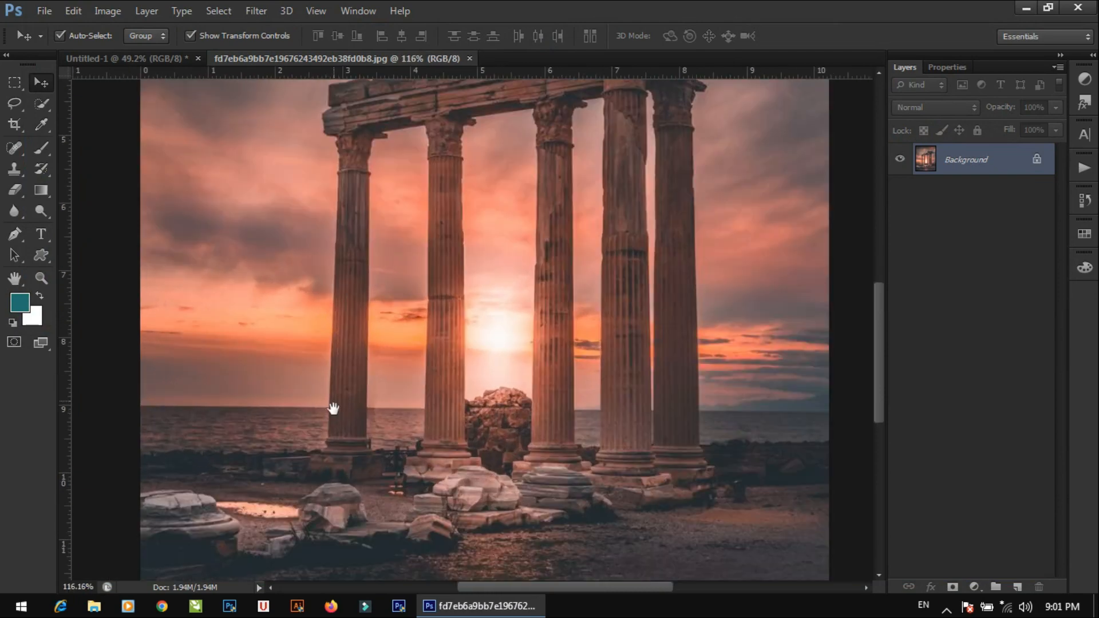
{"action": "left_click_drag", "start_coordinate": [334, 410], "coordinate": [407, 304]}
{"action": "scroll", "coordinate": [407, 304], "scroll_direction": "up", "scroll_amount": 2}
{"action": "key", "text": "l"}
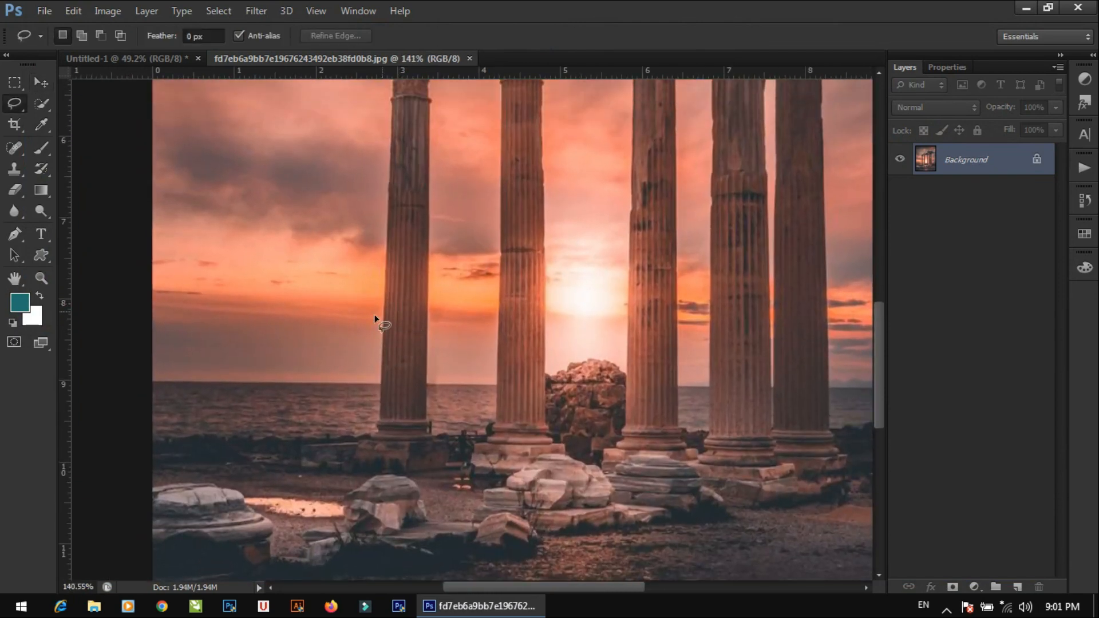
{"action": "scroll", "coordinate": [416, 384], "scroll_direction": "up", "scroll_amount": 2, "text": "alt"}
{"action": "right_click", "coordinate": [14, 103]}
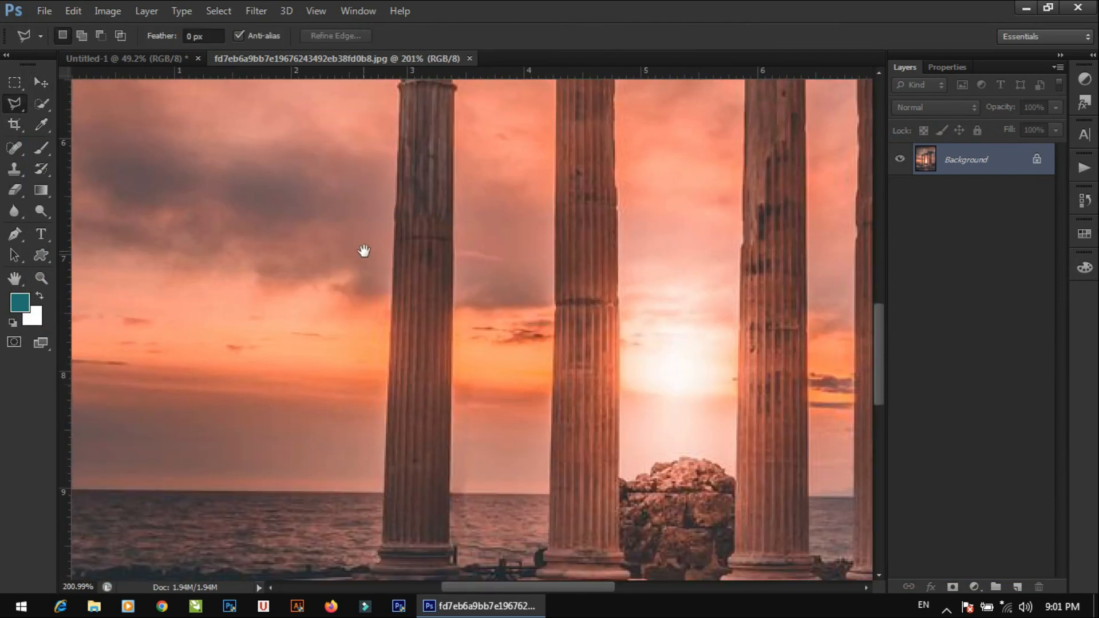
{"action": "scroll", "coordinate": [364, 251], "scroll_direction": "down", "scroll_amount": 4, "text": "alt"}
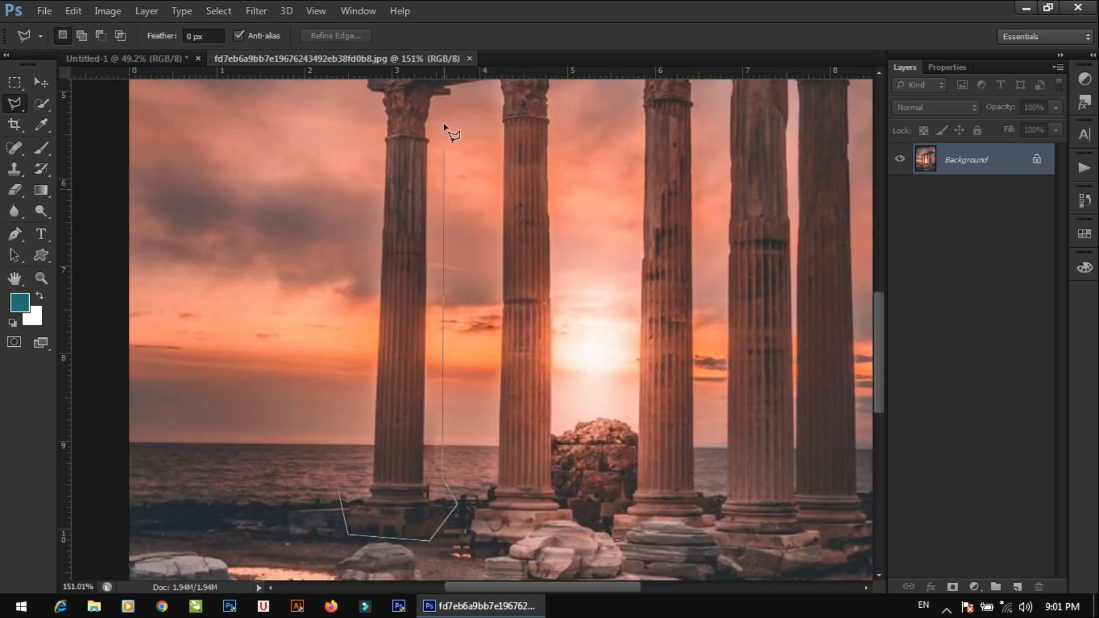
{"action": "left_click", "coordinate": [447, 102]}
{"action": "left_click_drag", "start_coordinate": [447, 166], "coordinate": [450, 462]}
{"action": "left_click", "coordinate": [337, 315]}
{"action": "left_click_drag", "start_coordinate": [355, 438], "coordinate": [361, 172]}
{"action": "left_click", "coordinate": [347, 522]}
{"action": "right_click", "coordinate": [382, 385]}
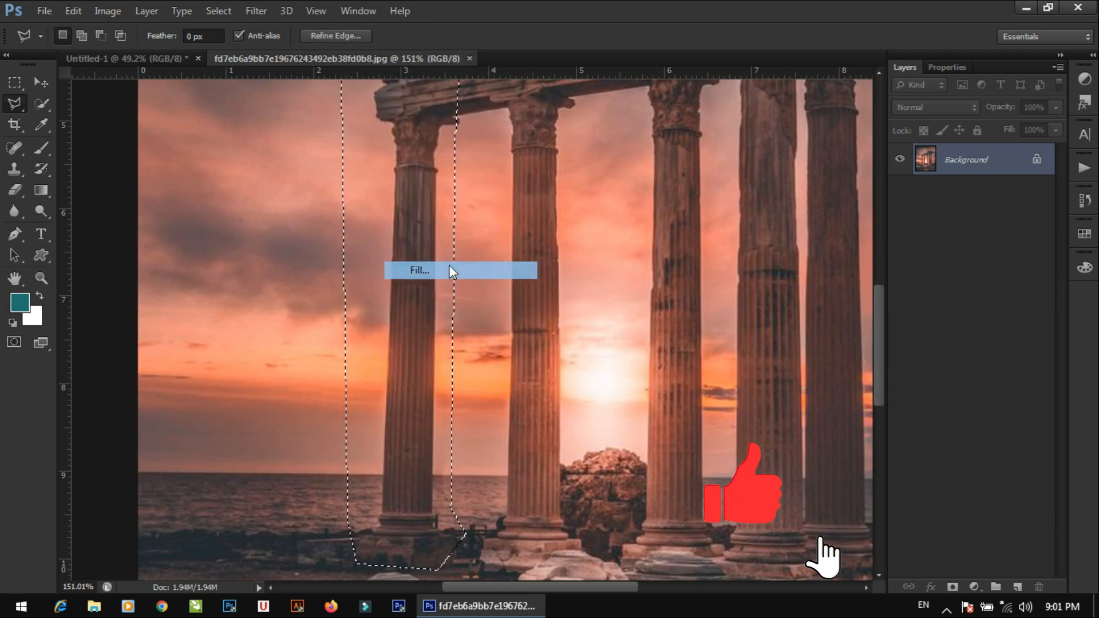
{"action": "left_click", "coordinate": [448, 266]}
{"action": "left_click", "coordinate": [641, 164]}
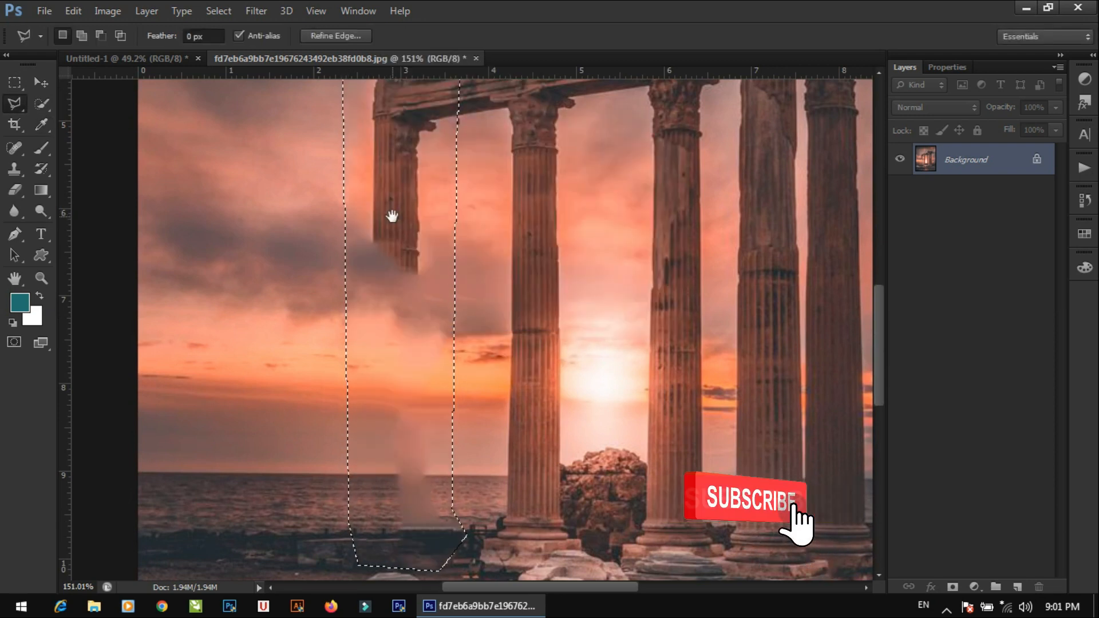
Step: Select the leftover upper stub of the leftmost column, replace it with a Content-Aware fill at 100% opacity, and deselect
{"action": "left_click_drag", "start_coordinate": [393, 215], "coordinate": [401, 389]}
{"action": "left_click", "coordinate": [373, 232]}
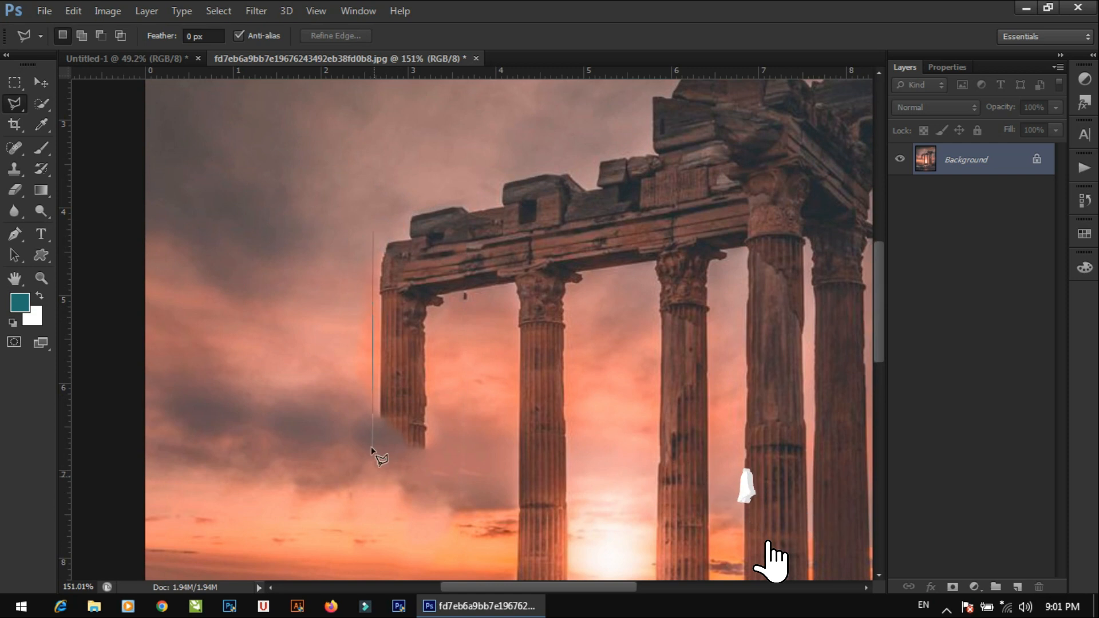
{"action": "left_click", "coordinate": [373, 230]}
{"action": "right_click", "coordinate": [394, 234]}
{"action": "left_click", "coordinate": [441, 466]}
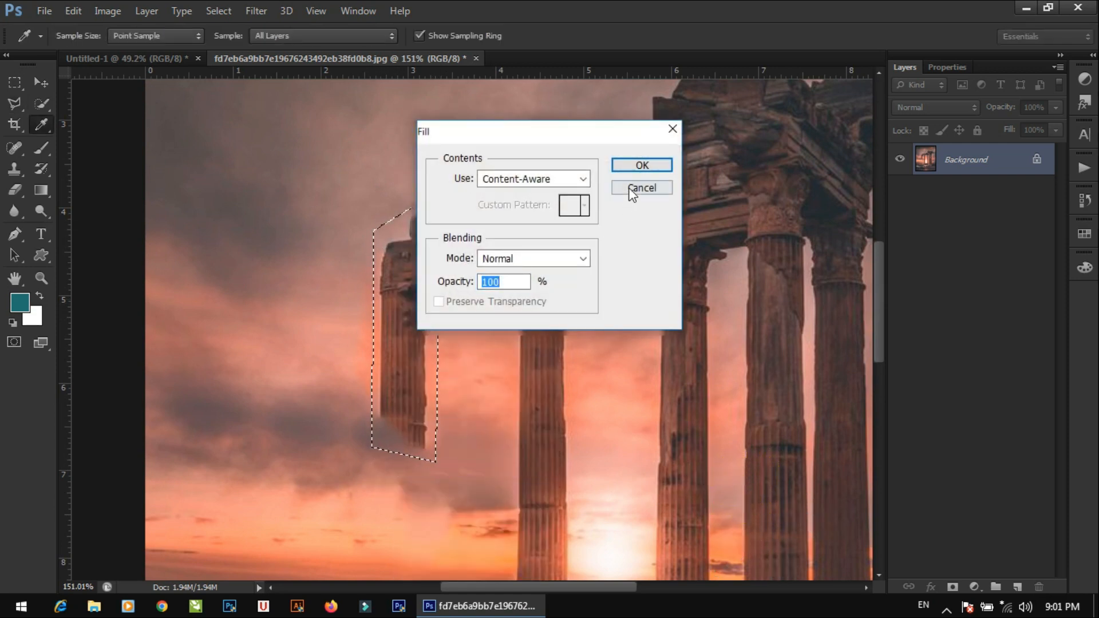
{"action": "left_click", "coordinate": [648, 163]}
{"action": "key", "text": "ctrl+d"}
Step: Outline the stone beam and ruined top above the columns with the Polygonal Lasso and replace them using a Content-Aware fill
{"action": "left_click_drag", "start_coordinate": [431, 368], "coordinate": [349, 273]}
{"action": "scroll", "coordinate": [349, 273], "scroll_direction": "down", "scroll_amount": 4}
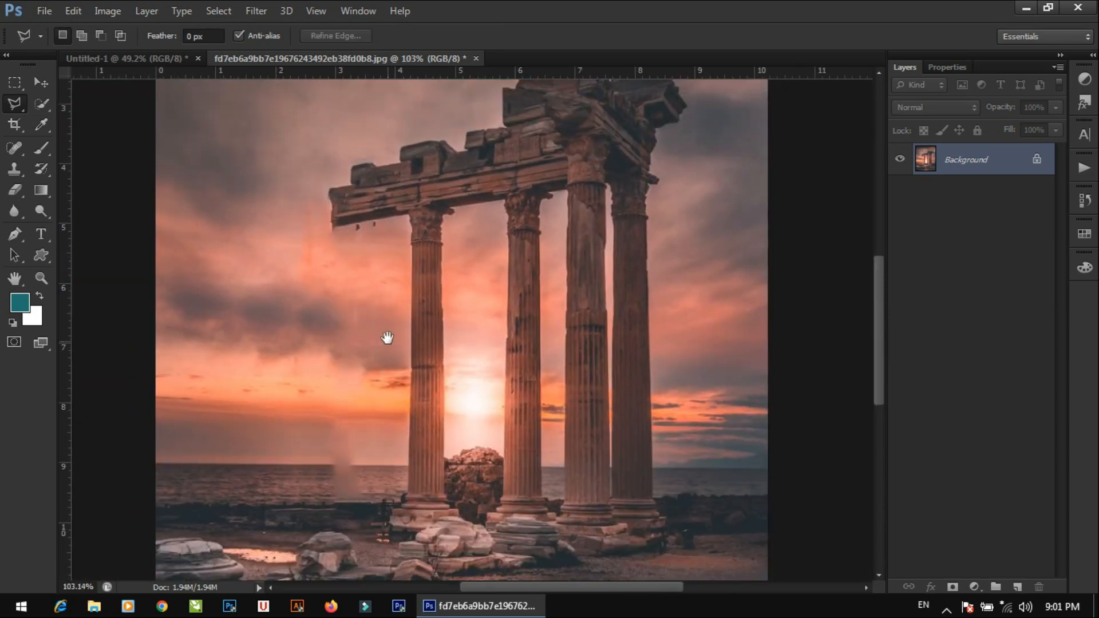
{"action": "left_click_drag", "start_coordinate": [387, 338], "coordinate": [379, 313]}
{"action": "scroll", "coordinate": [379, 312], "scroll_direction": "up", "scroll_amount": 2}
{"action": "left_click_drag", "start_coordinate": [376, 249], "coordinate": [357, 392]}
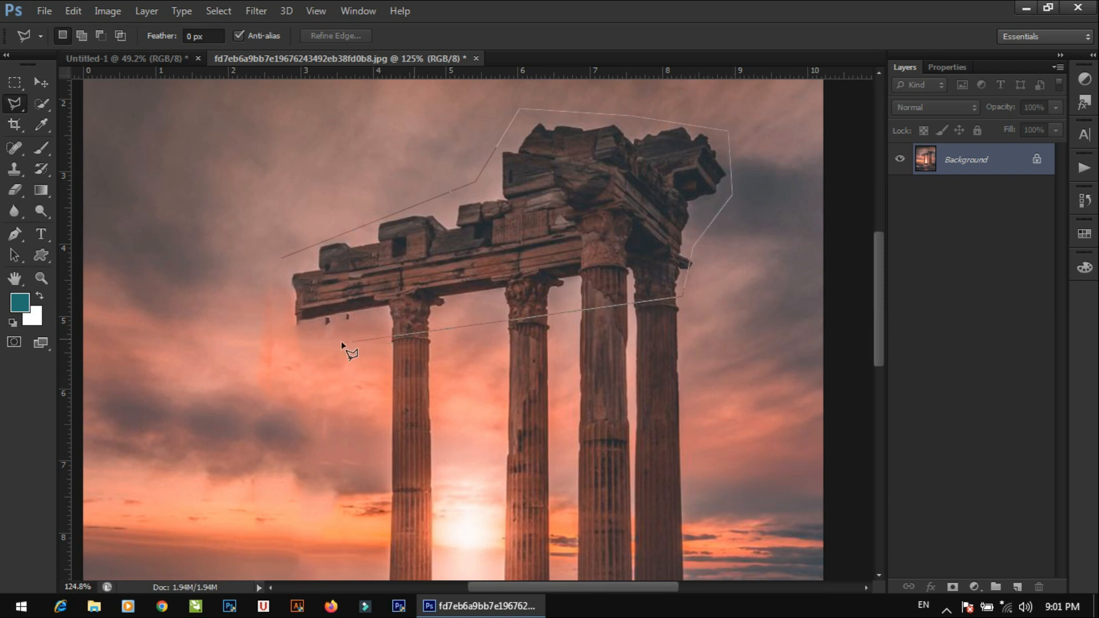
{"action": "left_click", "coordinate": [283, 261]}
{"action": "right_click", "coordinate": [337, 269]}
{"action": "left_click", "coordinate": [376, 485]}
{"action": "key", "text": "Return"}
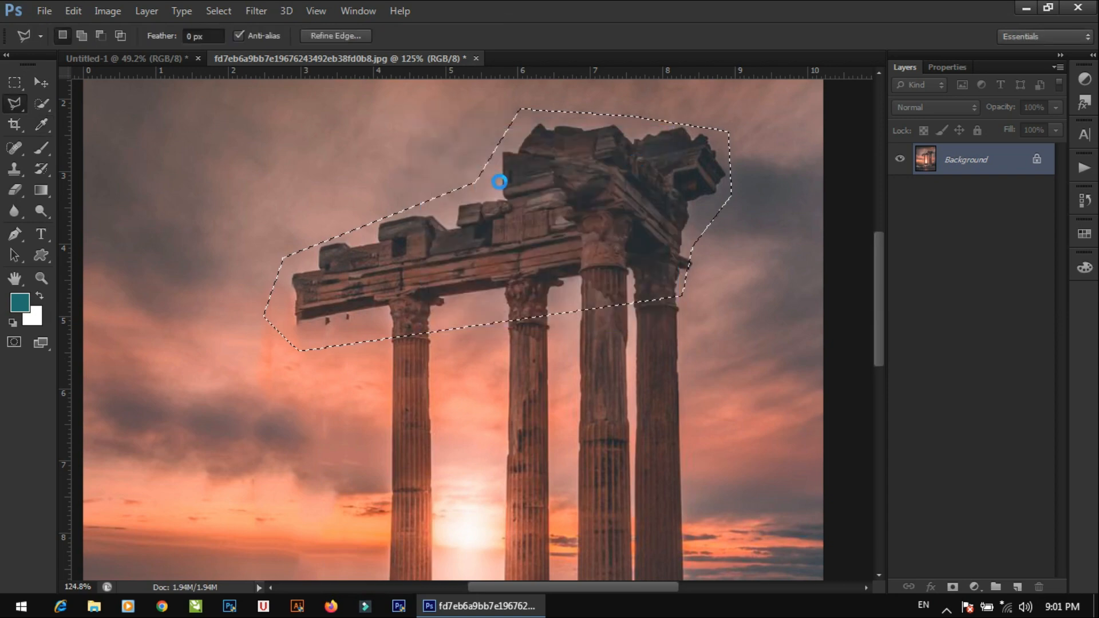
Step: Outline the leftmost remaining column, from its cut top to its base, with the Polygonal Lasso and fill it using Content-Aware
{"action": "left_click_drag", "start_coordinate": [443, 292], "coordinate": [451, 114]}
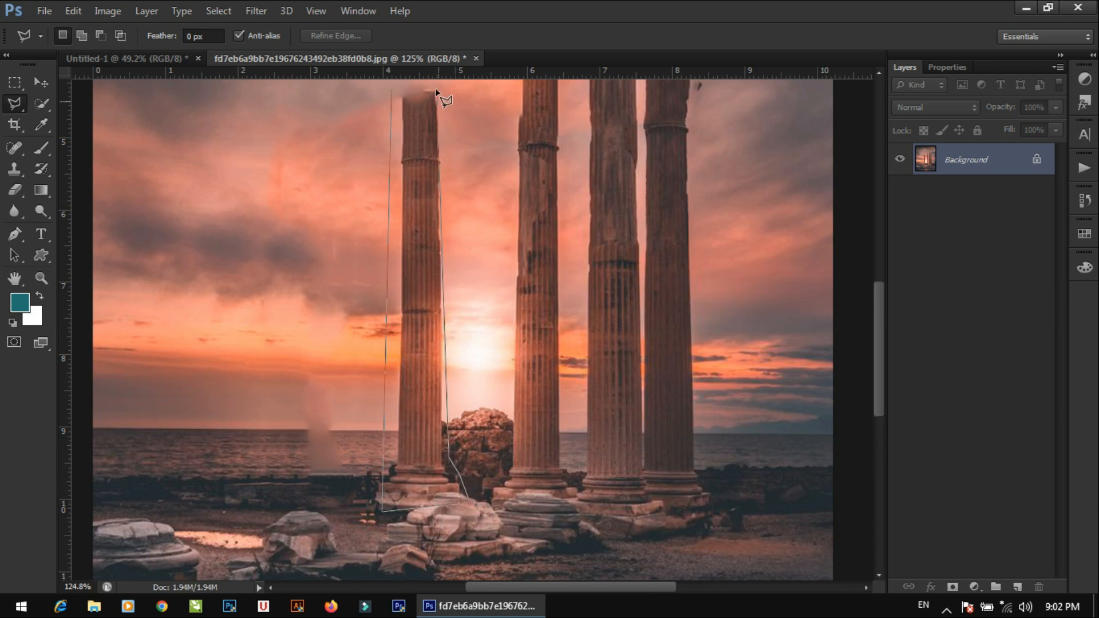
{"action": "left_click_drag", "start_coordinate": [434, 172], "coordinate": [431, 286]}
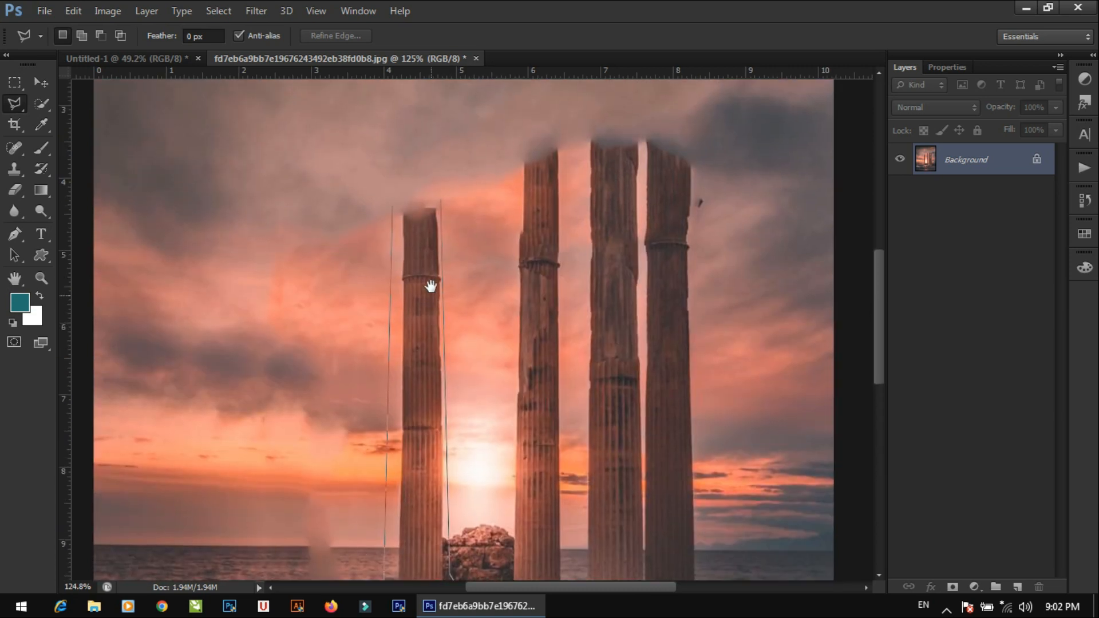
{"action": "left_click", "coordinate": [393, 204]}
{"action": "right_click", "coordinate": [426, 251]}
{"action": "left_click", "coordinate": [466, 477]}
{"action": "left_click", "coordinate": [643, 164]}
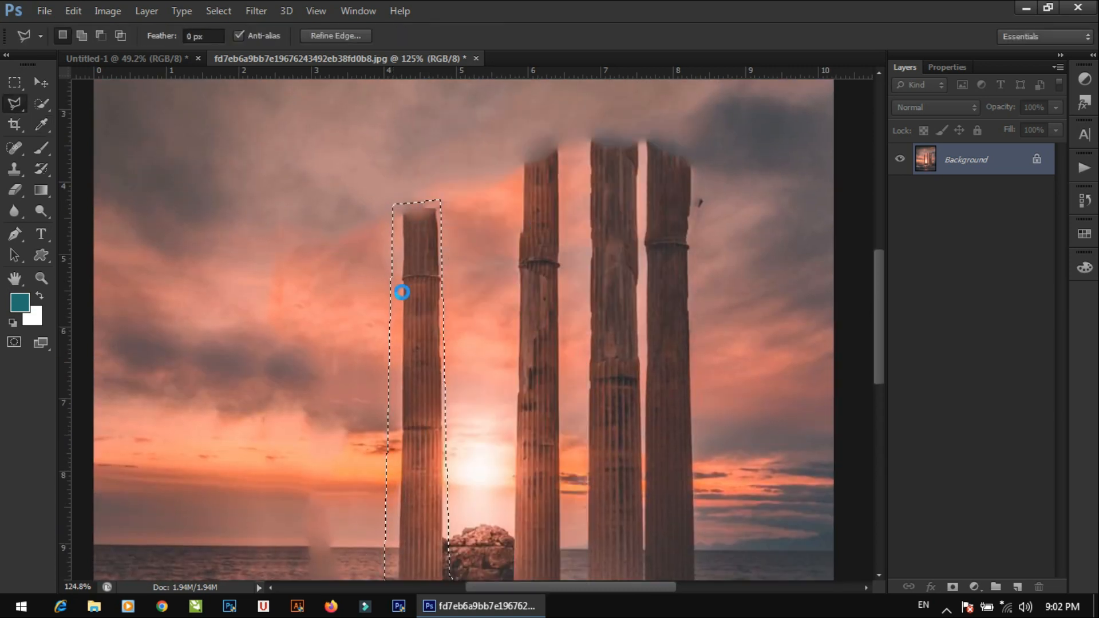
Step: Outline the column just beside the sun with the Polygonal Lasso, replace it using a 100% Content-Aware fill, and deselect
{"action": "key", "text": "ctrl+d"}
{"action": "left_click_drag", "start_coordinate": [451, 408], "coordinate": [350, 370]}
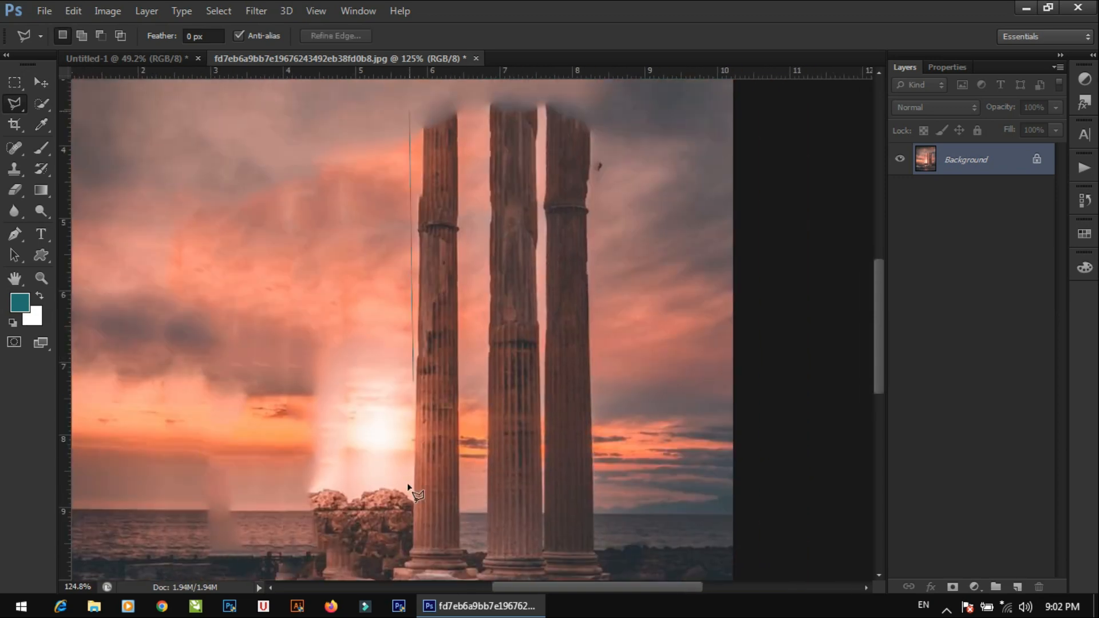
{"action": "left_click", "coordinate": [399, 581]}
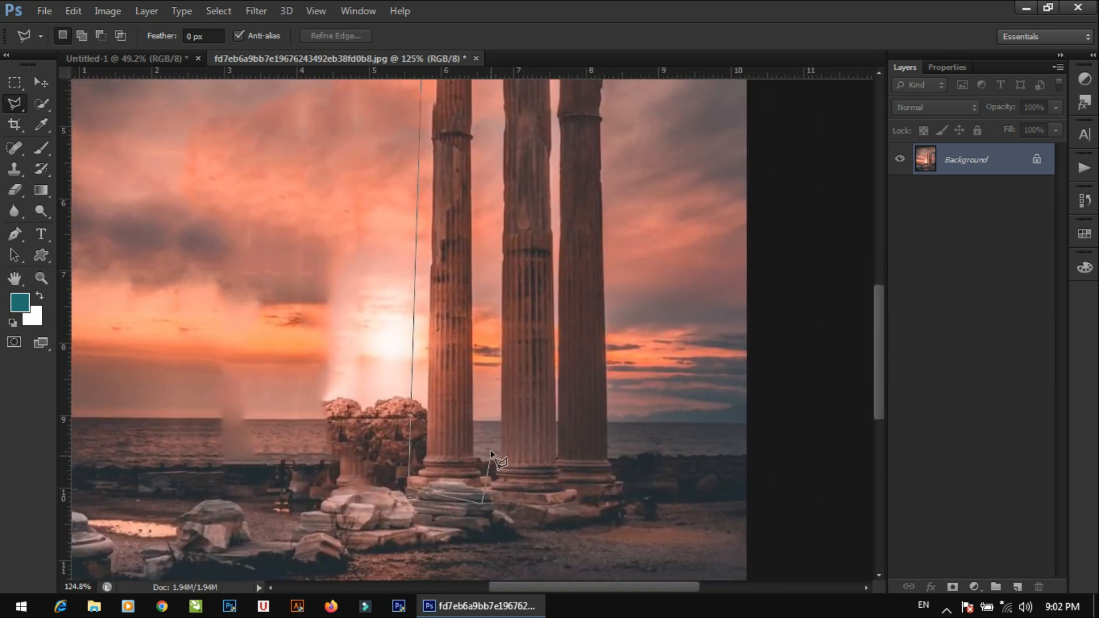
{"action": "scroll", "coordinate": [481, 356], "scroll_direction": "up", "scroll_amount": 3}
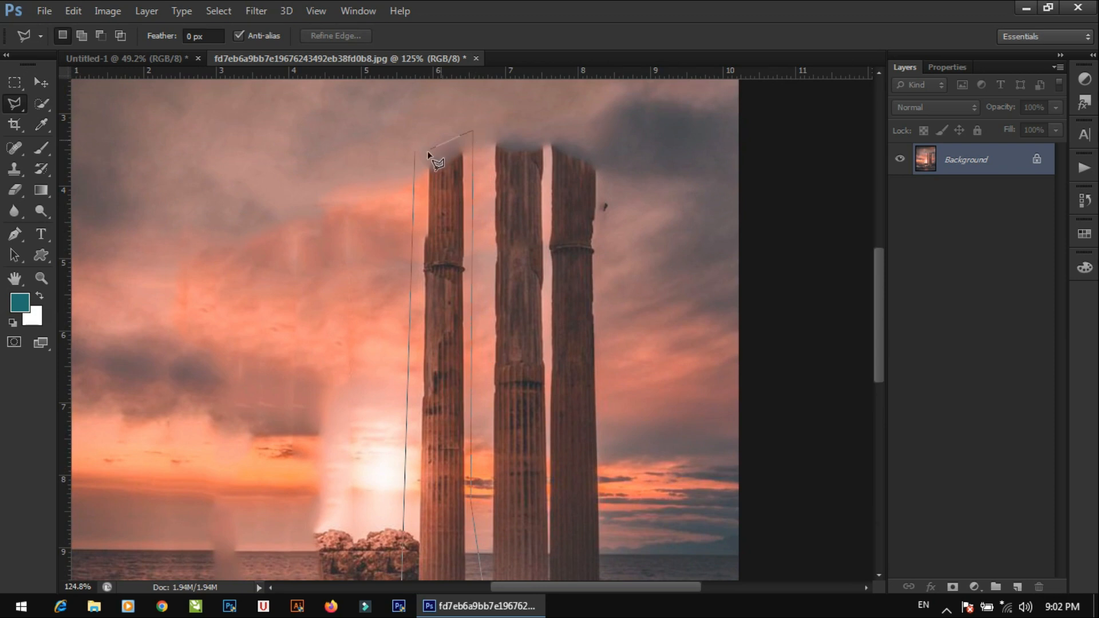
{"action": "right_click", "coordinate": [427, 191]}
{"action": "left_click", "coordinate": [466, 420]}
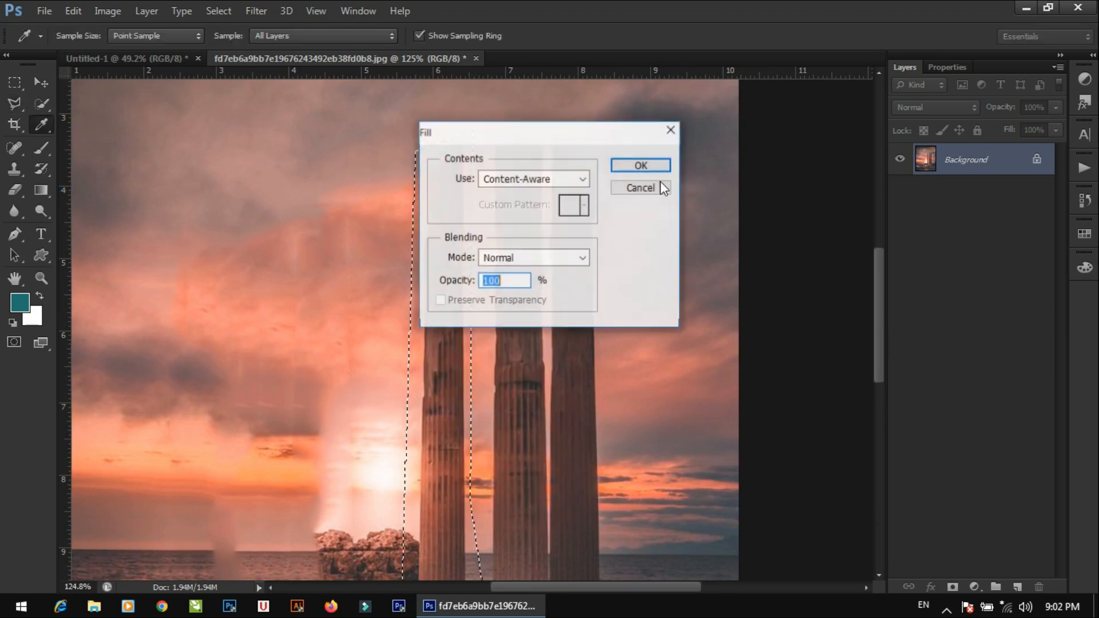
{"action": "left_click", "coordinate": [643, 137]}
{"action": "key", "text": "ctrl+d"}
Step: Outline the last two columns together, including their stone bases, with the Polygonal Lasso, replace them using a Content-Aware fill, and deselect
{"action": "left_click_drag", "start_coordinate": [501, 395], "coordinate": [441, 309], "text": "space"}
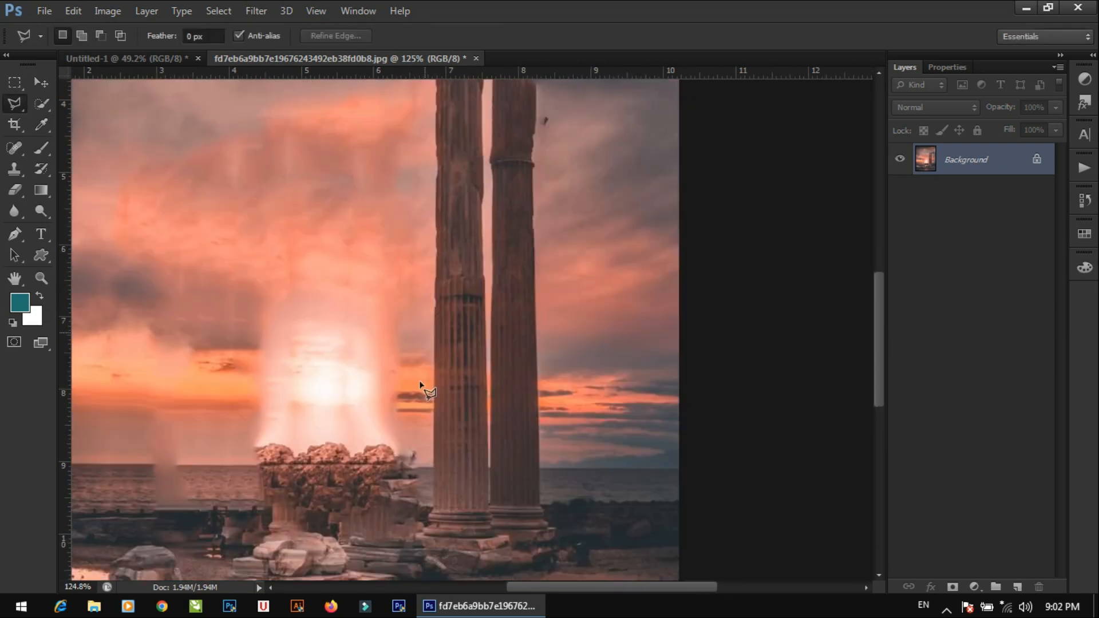
{"action": "scroll", "coordinate": [441, 135], "scroll_direction": "up", "scroll_amount": 2}
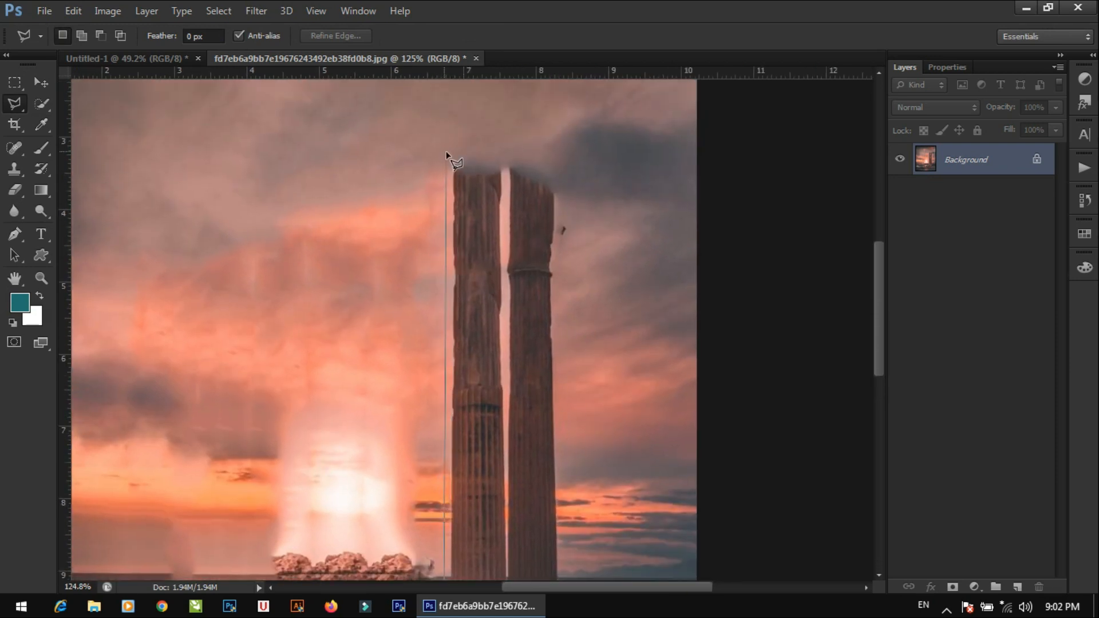
{"action": "left_click", "coordinate": [446, 154]}
{"action": "scroll", "coordinate": [558, 366], "scroll_direction": "down", "scroll_amount": 4}
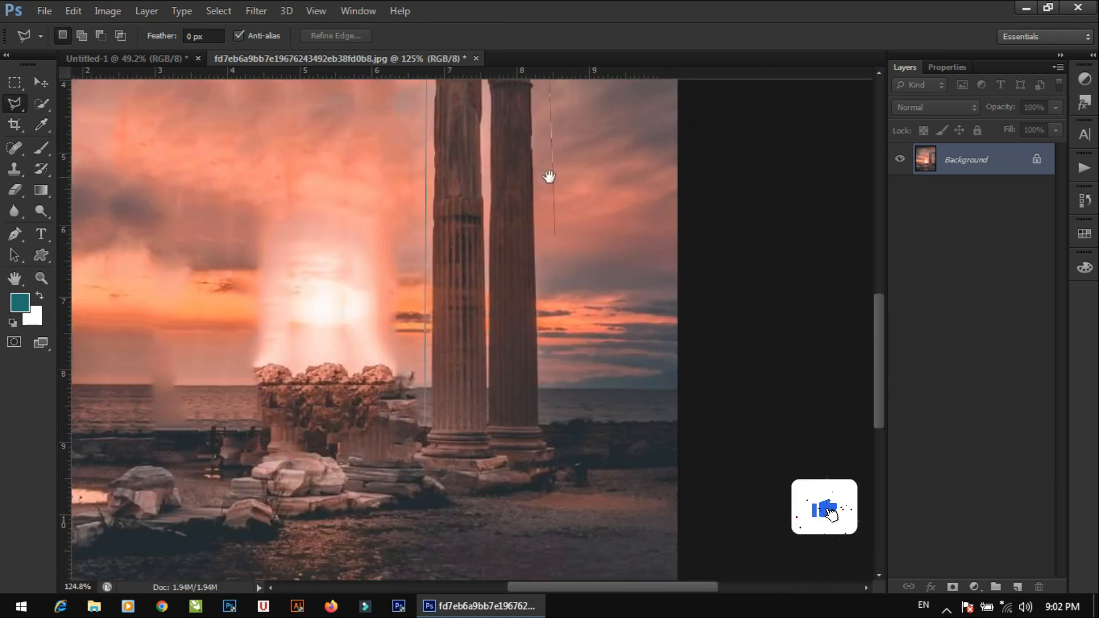
{"action": "left_click", "coordinate": [452, 460]}
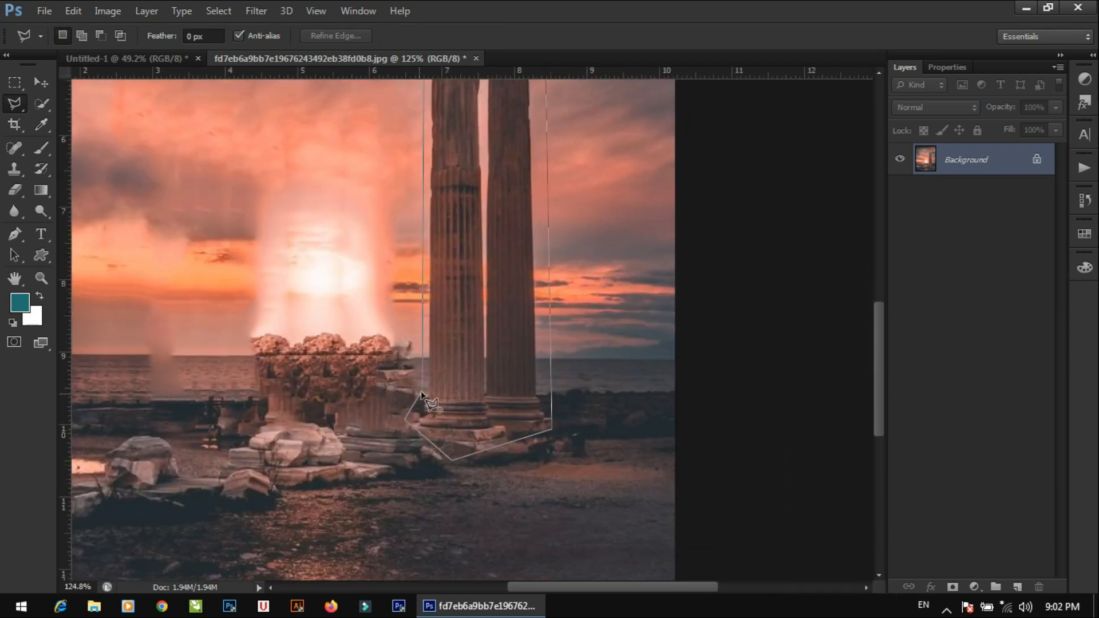
{"action": "right_click", "coordinate": [509, 226]}
{"action": "left_click", "coordinate": [541, 450]}
{"action": "left_click", "coordinate": [633, 166]}
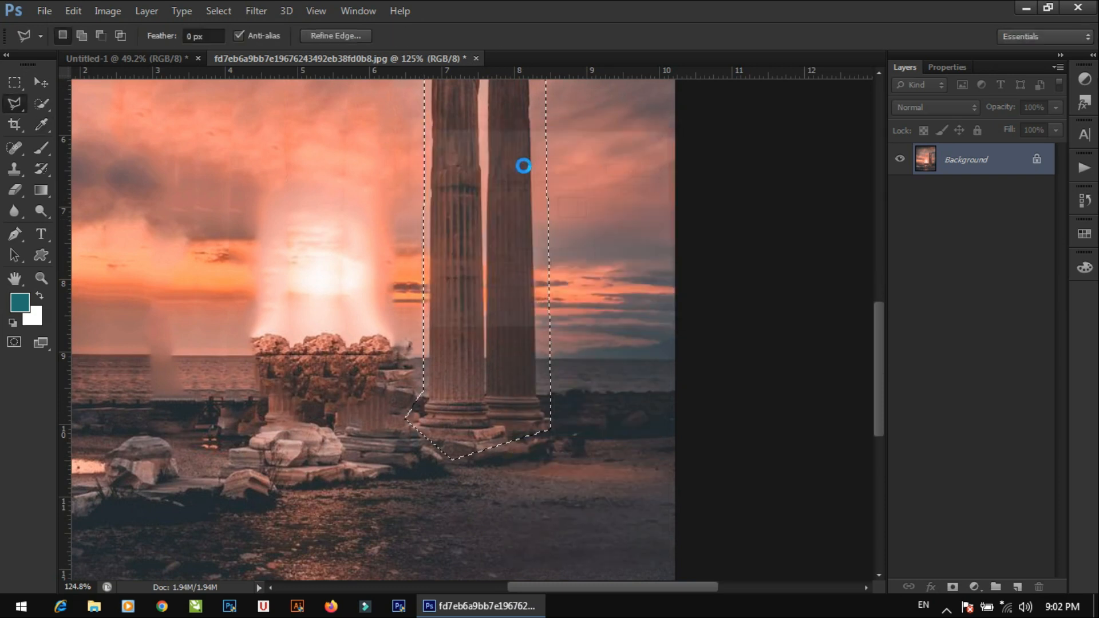
{"action": "key", "text": "ctrl+d"}
Step: Move the cleaned sunset photo into the Untitled-1 document as the top layer, aligned to the canvas's upper-left corner, and close the photo's file
{"action": "scroll", "coordinate": [449, 270], "scroll_direction": "down", "scroll_amount": 4}
{"action": "scroll", "coordinate": [401, 290], "scroll_direction": "up", "scroll_amount": 1}
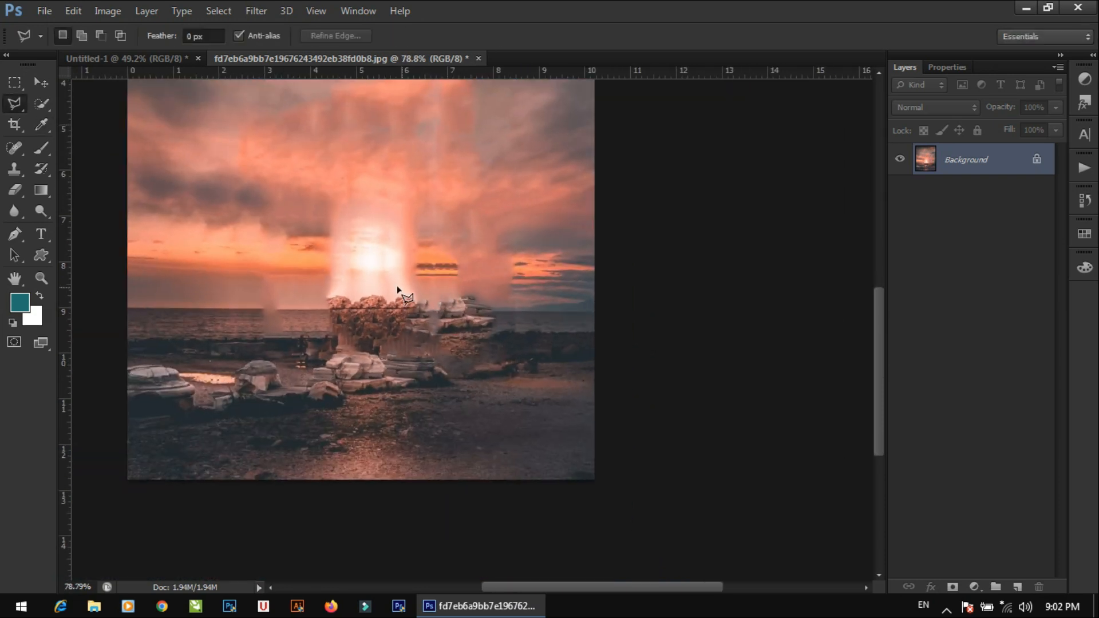
{"action": "left_click_drag", "start_coordinate": [407, 297], "coordinate": [497, 370]}
{"action": "scroll", "coordinate": [357, 333], "scroll_direction": "down", "scroll_amount": 3}
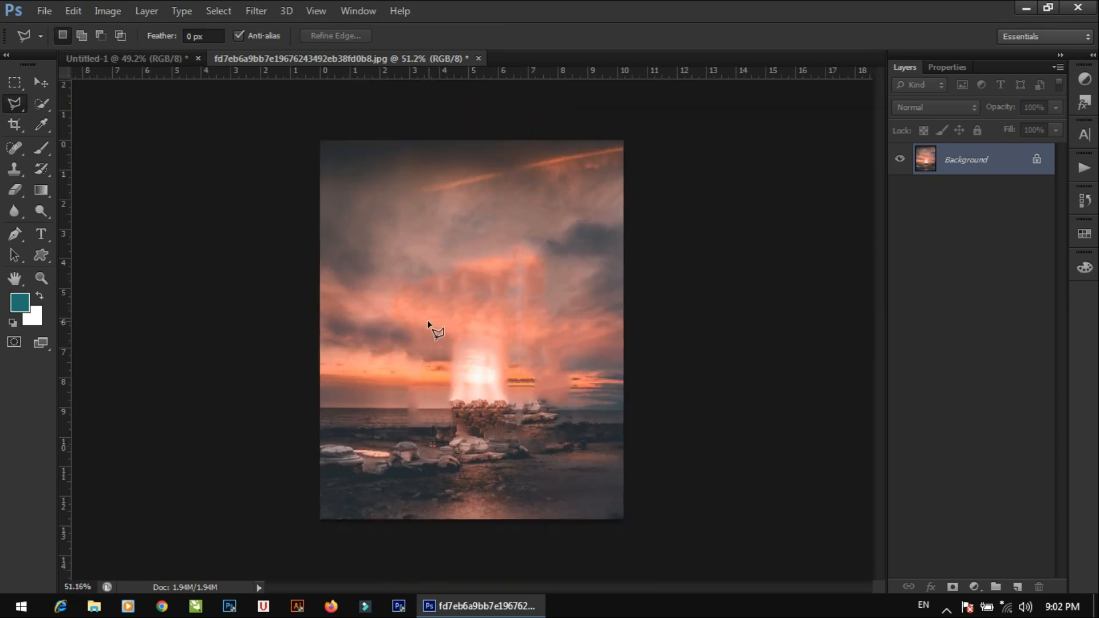
{"action": "key", "text": "v"}
{"action": "left_click_drag", "start_coordinate": [438, 315], "coordinate": [400, 282]}
{"action": "left_click", "coordinate": [552, 239]}
{"action": "left_click_drag", "start_coordinate": [176, 66], "coordinate": [490, 271]}
{"action": "left_click", "coordinate": [511, 60]}
{"action": "left_click", "coordinate": [552, 248]}
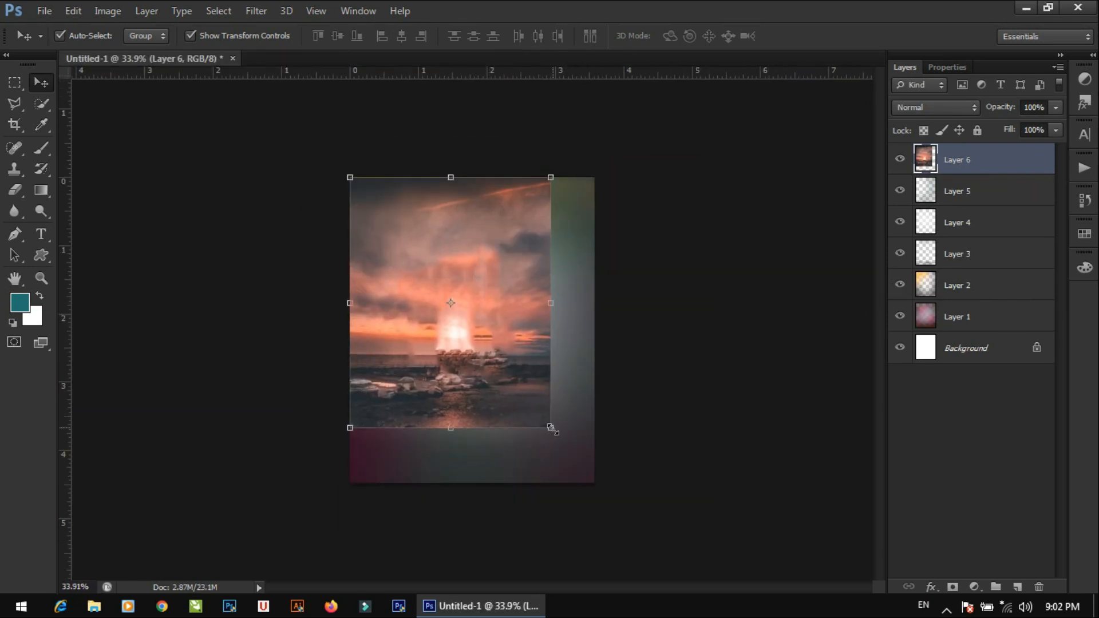
Step: Enlarge the sunset layer until it covers the whole canvas and nudge it slightly up and to the left
{"action": "left_click_drag", "start_coordinate": [552, 428], "coordinate": [593, 490]}
{"action": "key", "text": "Return"}
{"action": "key", "text": "ctrl+plus"}
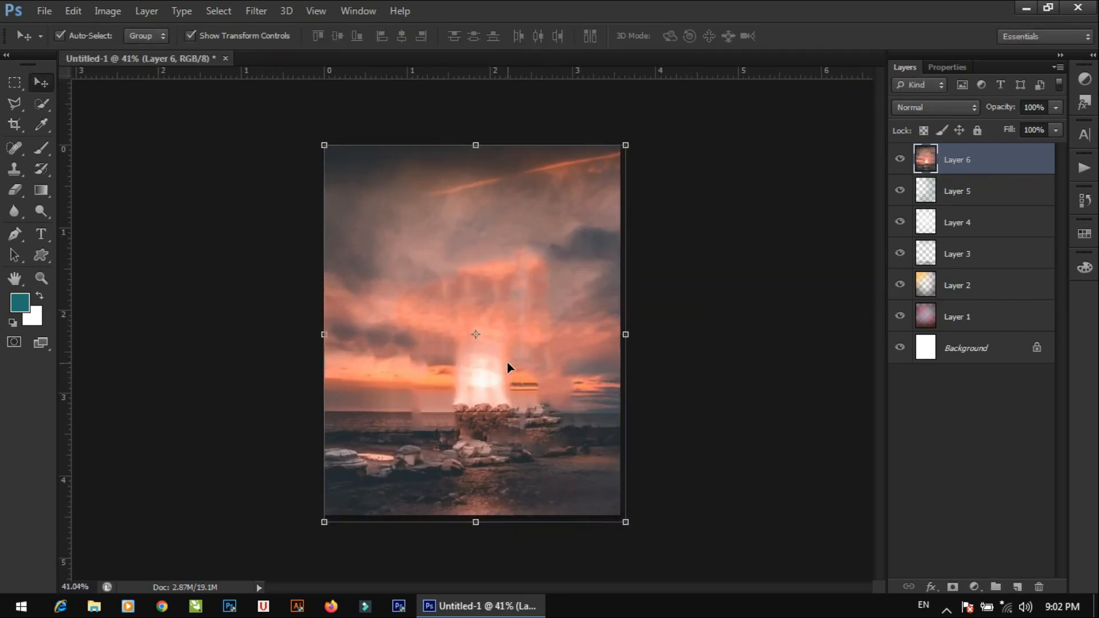
{"action": "key", "text": "Up"}
{"action": "key", "text": "Up"}
{"action": "key", "text": "Up"}
{"action": "key", "text": "Up"}
{"action": "key", "text": "Up"}
{"action": "key", "text": "Up"}
{"action": "key", "text": "Up"}
{"action": "key", "text": "Left"}
{"action": "key", "text": "Left"}
{"action": "key", "text": "Left"}
{"action": "key", "text": "Left"}
{"action": "key", "text": "Left"}
{"action": "key", "text": "Left"}
{"action": "key", "text": "Left"}
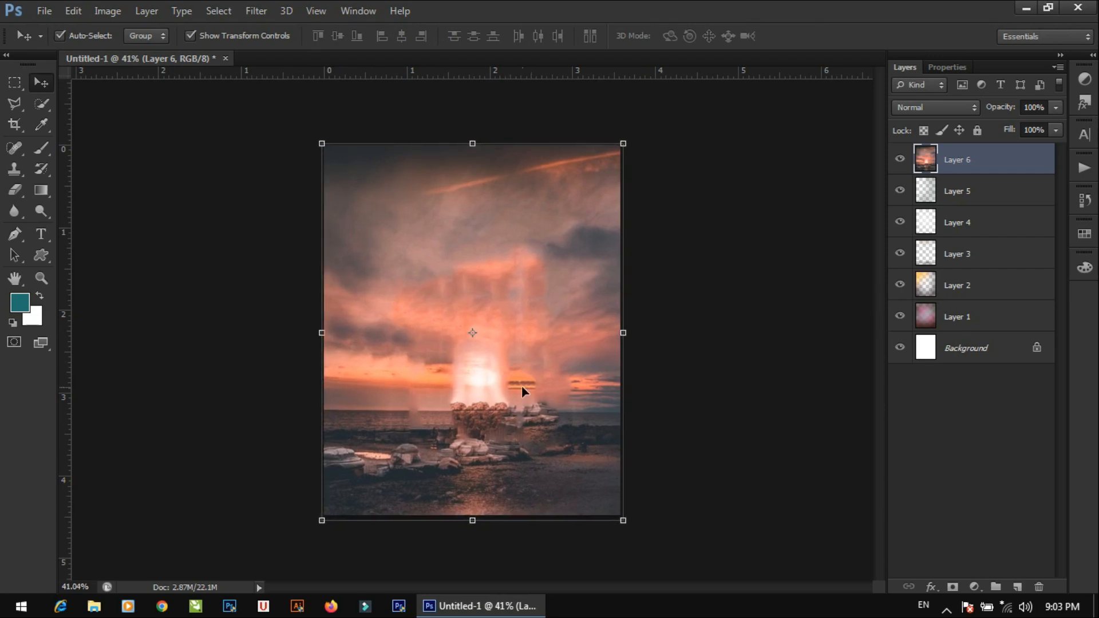
{"action": "scroll", "coordinate": [652, 295], "scroll_direction": "up", "scroll_amount": 1}
Step: Cycle through blend modes for the sunset layer, settle on Screen, and lower the layer's opacity to 69%
{"action": "left_click", "coordinate": [941, 109]}
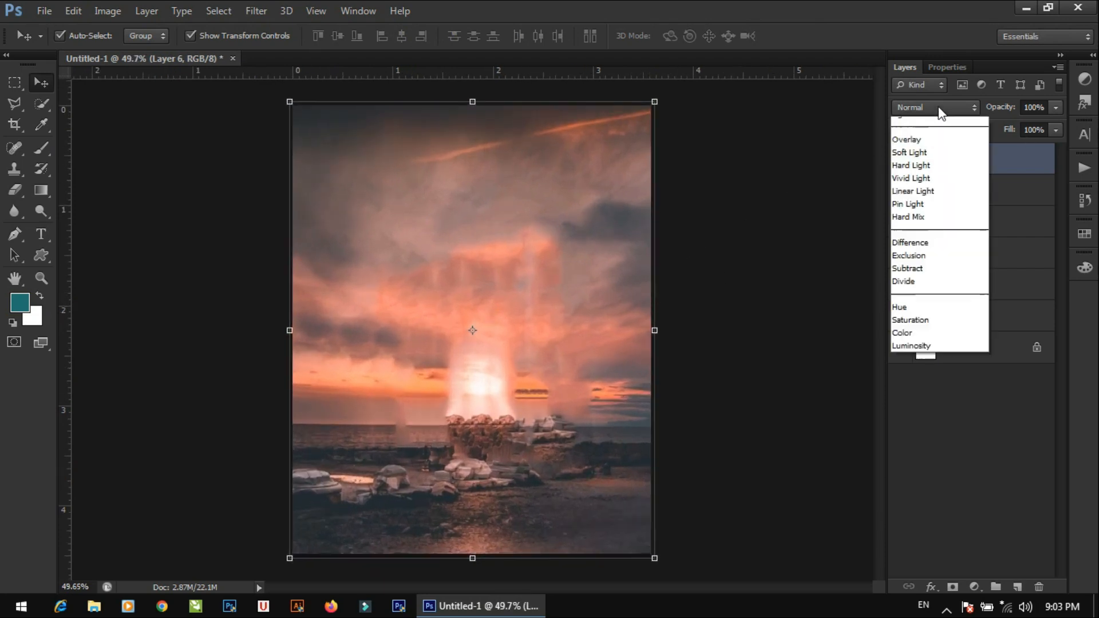
{"action": "left_click", "coordinate": [941, 108]}
{"action": "key", "text": "Down"}
{"action": "key", "text": "Down"}
{"action": "key", "text": "Down"}
{"action": "key", "text": "Down"}
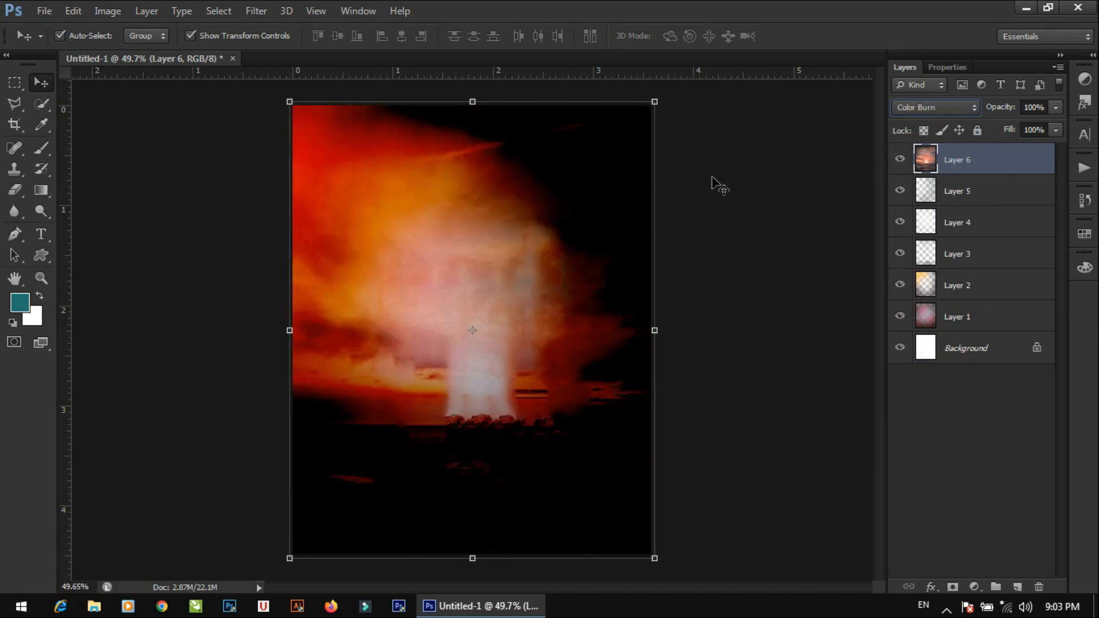
{"action": "key", "text": "Down"}
{"action": "key", "text": "Down"}
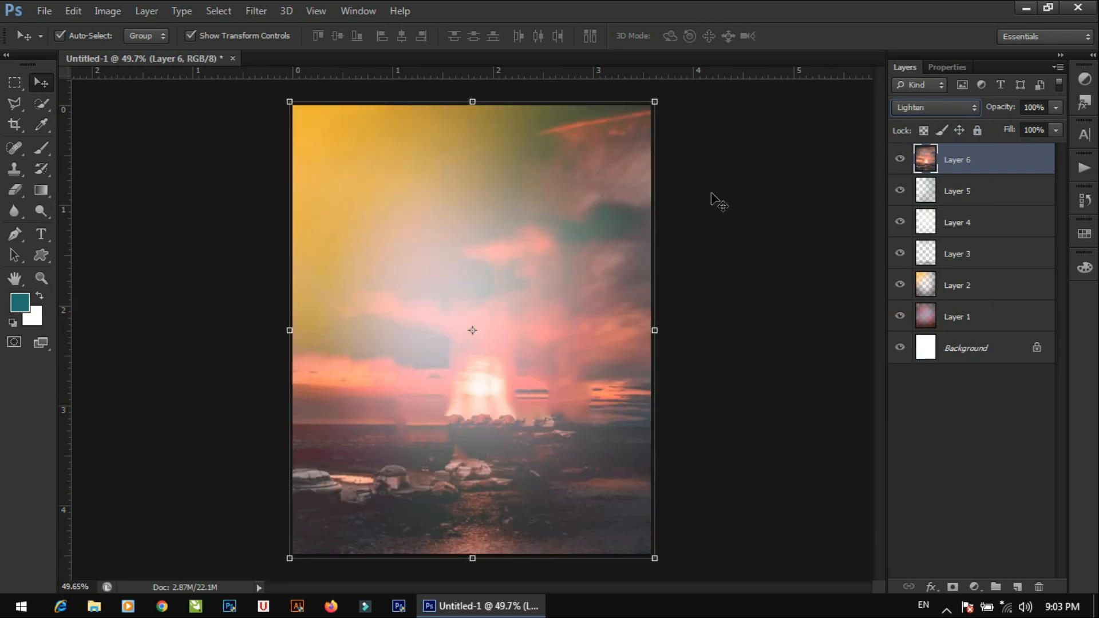
{"action": "key", "text": "Down"}
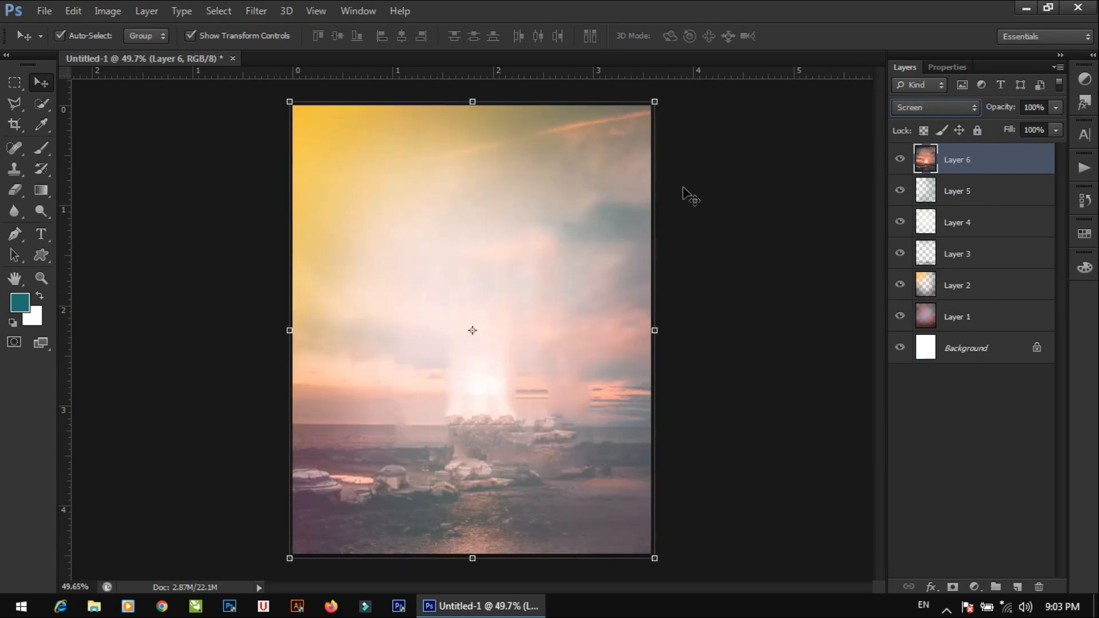
{"action": "left_click_drag", "start_coordinate": [994, 112], "coordinate": [984, 114]}
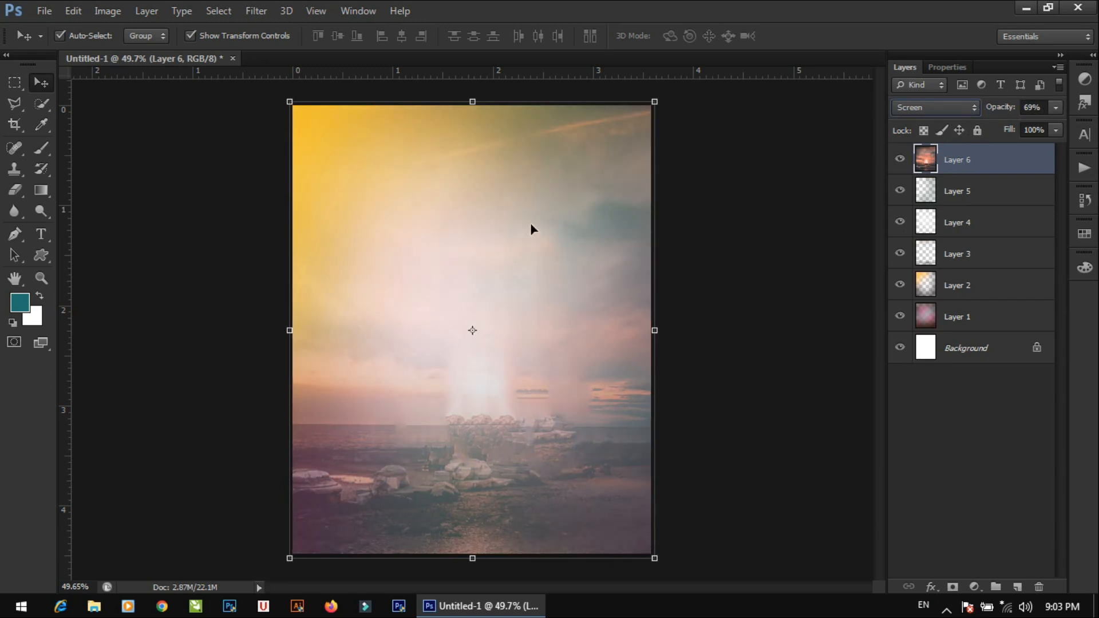
Step: Add a new layer above the sunset layer and try a 500 px Eraser over the sky's yellow glow
{"action": "left_click", "coordinate": [966, 292]}
{"action": "left_click", "coordinate": [372, 239]}
{"action": "key", "text": "e"}
{"action": "mouse_move", "coordinate": [380, 277]}
{"action": "left_mouse_down"}
{"action": "mouse_move", "coordinate": [314, 319]}
{"action": "mouse_move", "coordinate": [378, 242]}
{"action": "left_mouse_up"}
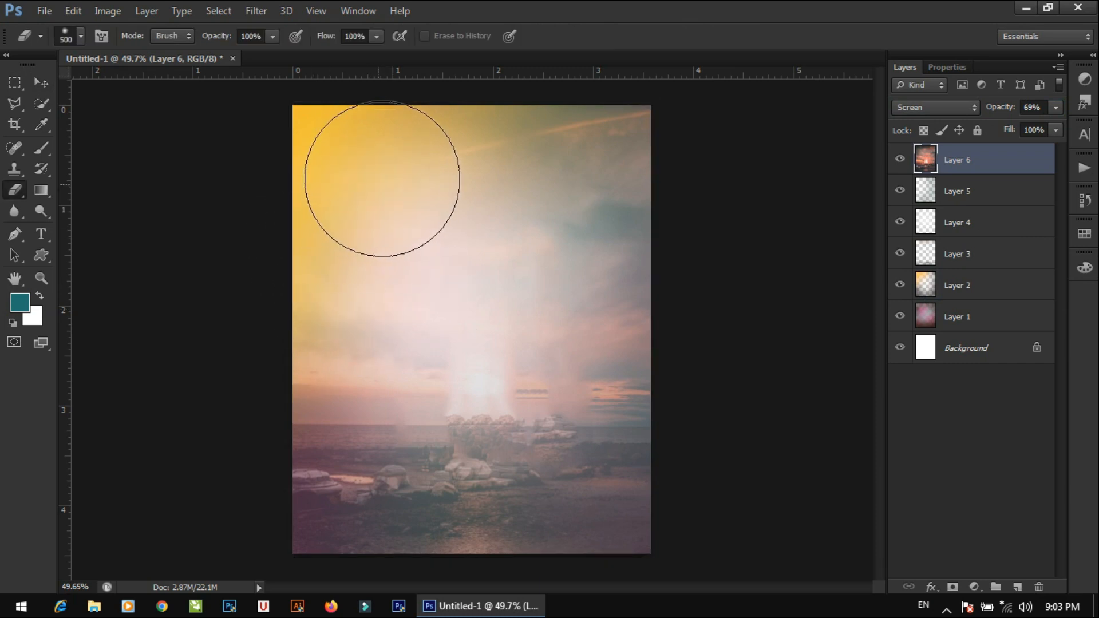
{"action": "left_click", "coordinate": [380, 184], "text": "alt"}
{"action": "key", "text": "Return"}
{"action": "left_click", "coordinate": [1018, 587]}
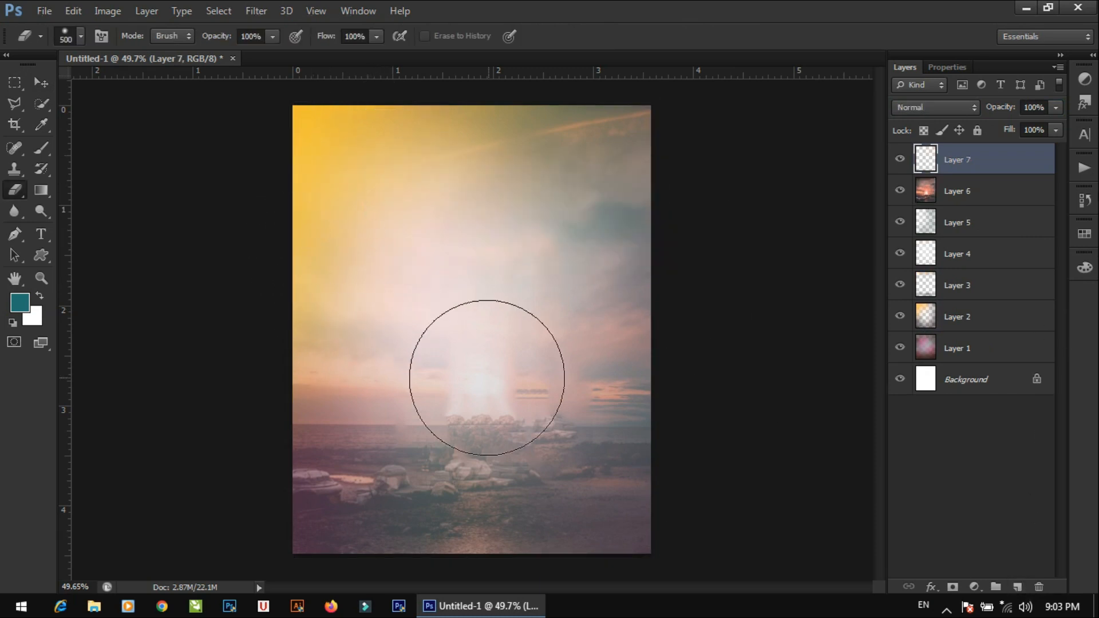
{"action": "left_click", "coordinate": [405, 201], "text": "alt"}
{"action": "left_click", "coordinate": [556, 250]}
{"action": "mouse_move", "coordinate": [406, 237]}
{"action": "left_mouse_down"}
{"action": "mouse_move", "coordinate": [368, 172]}
{"action": "mouse_move", "coordinate": [312, 274]}
{"action": "mouse_move", "coordinate": [314, 148]}
{"action": "mouse_move", "coordinate": [306, 155]}
{"action": "left_mouse_up"}
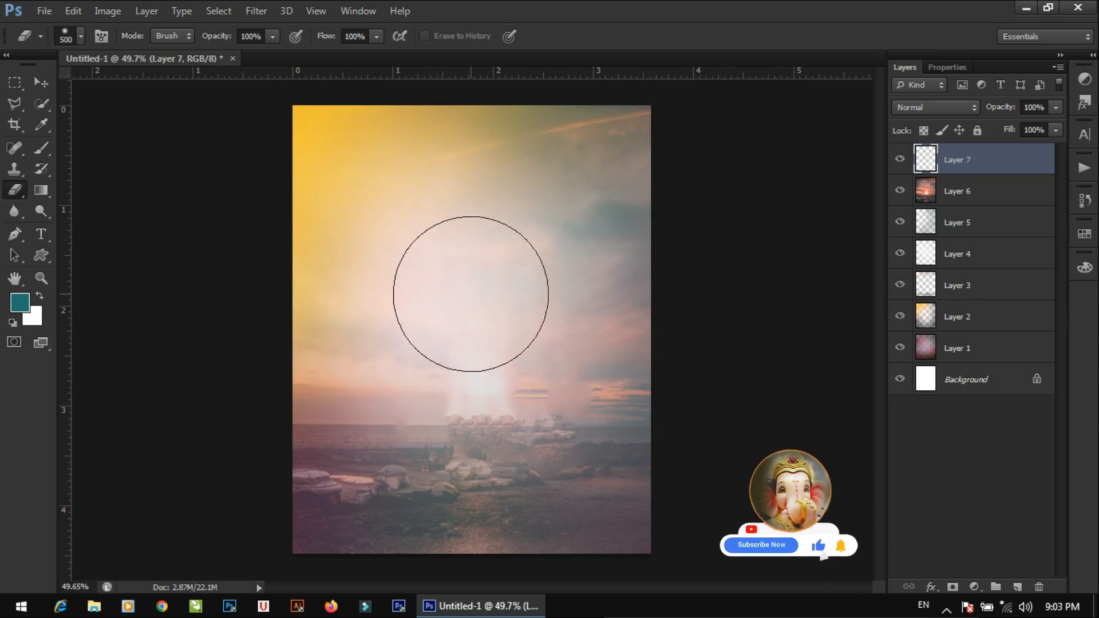
{"action": "key", "text": "bracketleft"}
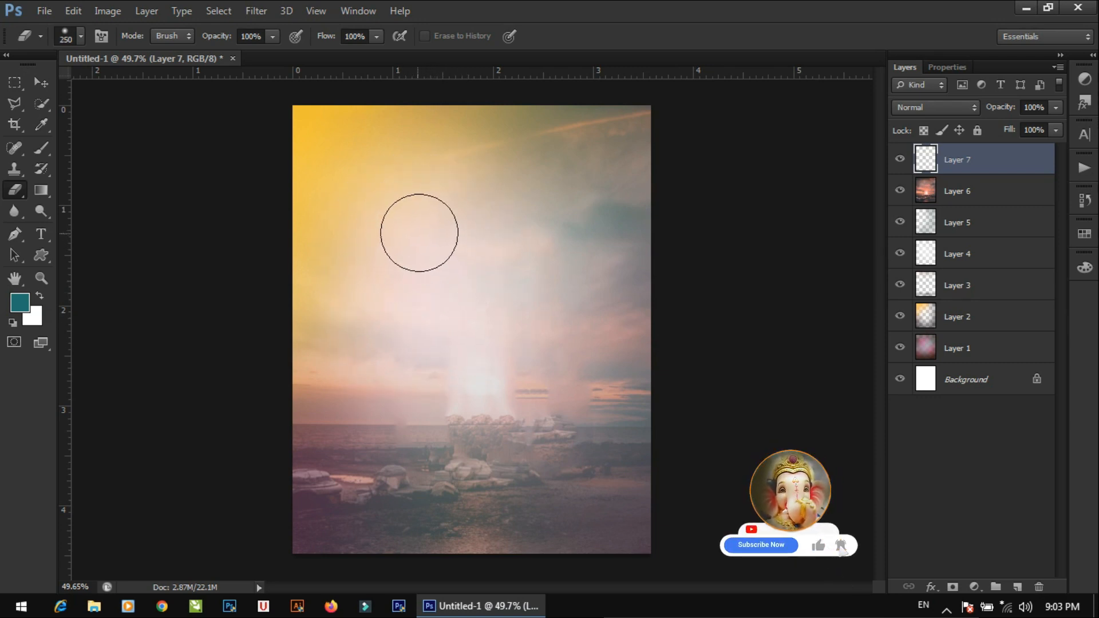
Step: Partly erase the yellow glow on Layer 2 with a 500 px Eraser at 84% opacity and 88% flow
{"action": "left_click", "coordinate": [972, 316]}
{"action": "key", "text": "bracketright"}
{"action": "key", "text": "bracketright"}
{"action": "key", "text": "bracketright"}
{"action": "key", "text": "bracketright"}
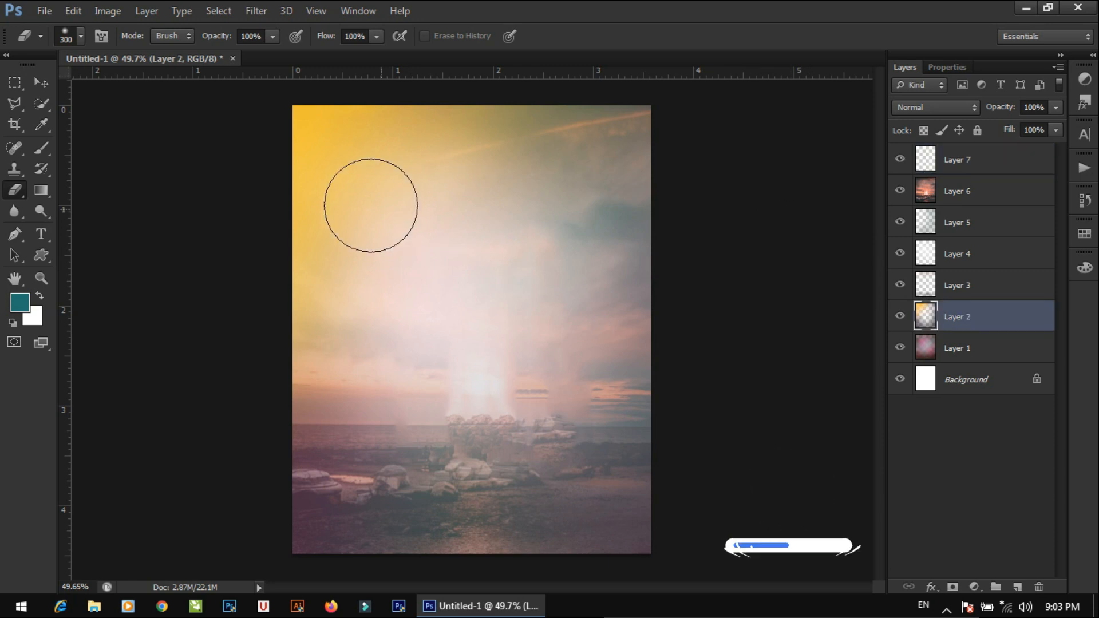
{"action": "left_click_drag", "start_coordinate": [337, 181], "coordinate": [319, 282]}
{"action": "key", "text": "ctrl+z"}
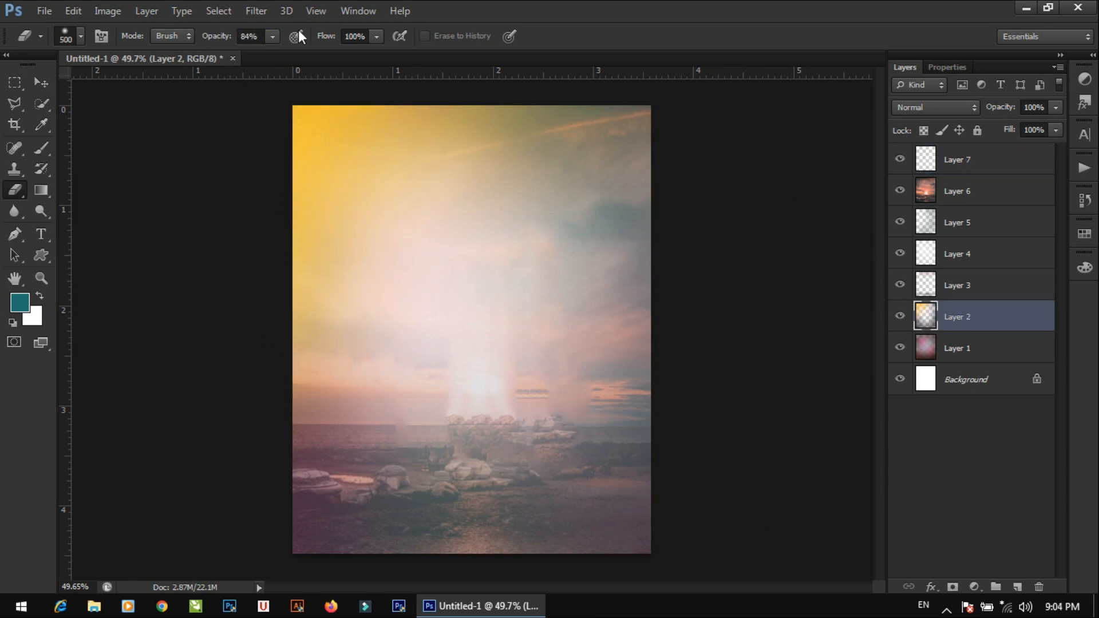
{"action": "mouse_move", "coordinate": [324, 307]}
{"action": "left_mouse_down"}
{"action": "mouse_move", "coordinate": [362, 223]}
{"action": "mouse_move", "coordinate": [365, 185]}
{"action": "left_mouse_up"}
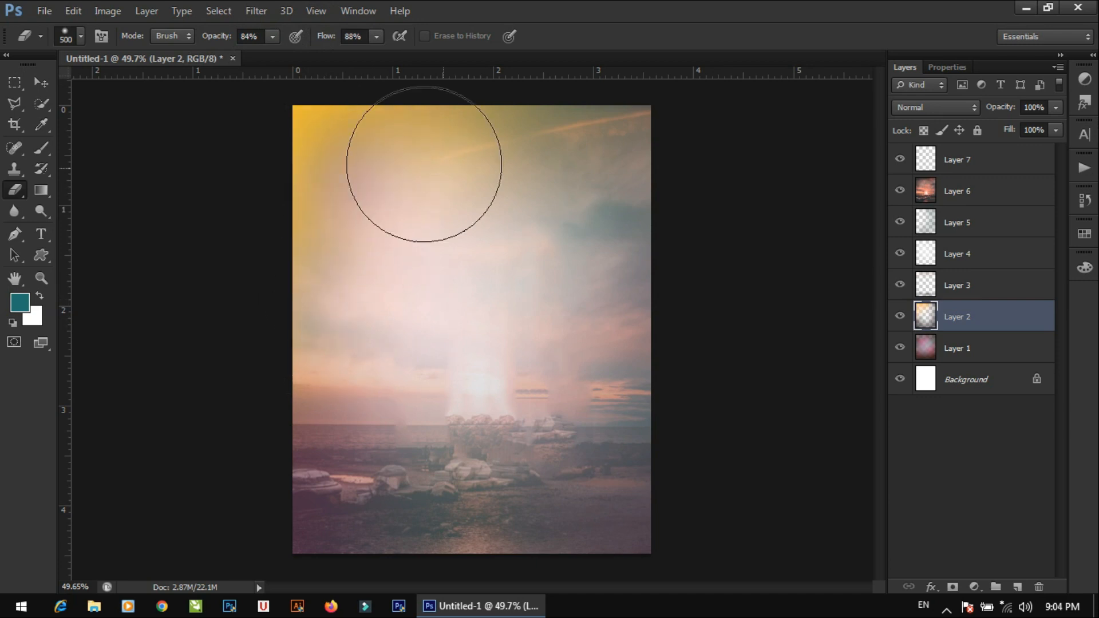
{"action": "key", "text": "v"}
{"action": "left_click", "coordinate": [693, 252]}
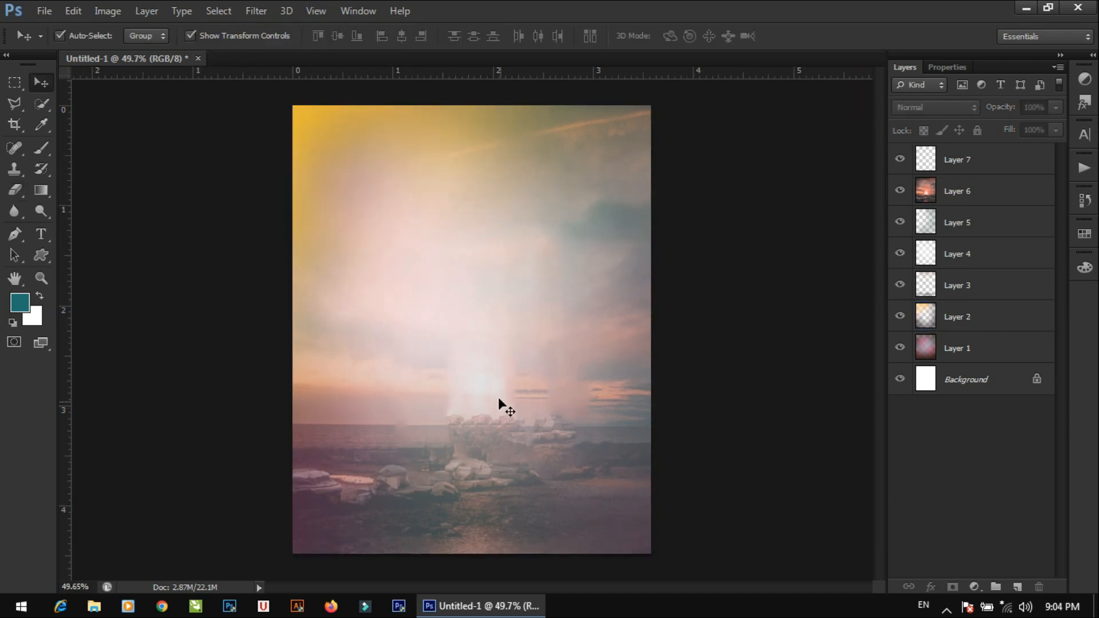
Step: Add a Levels adjustment on top of the layers with a black point of 44 and a midtone of 1.06
{"action": "left_click", "coordinate": [1085, 78]}
{"action": "left_click", "coordinate": [968, 102]}
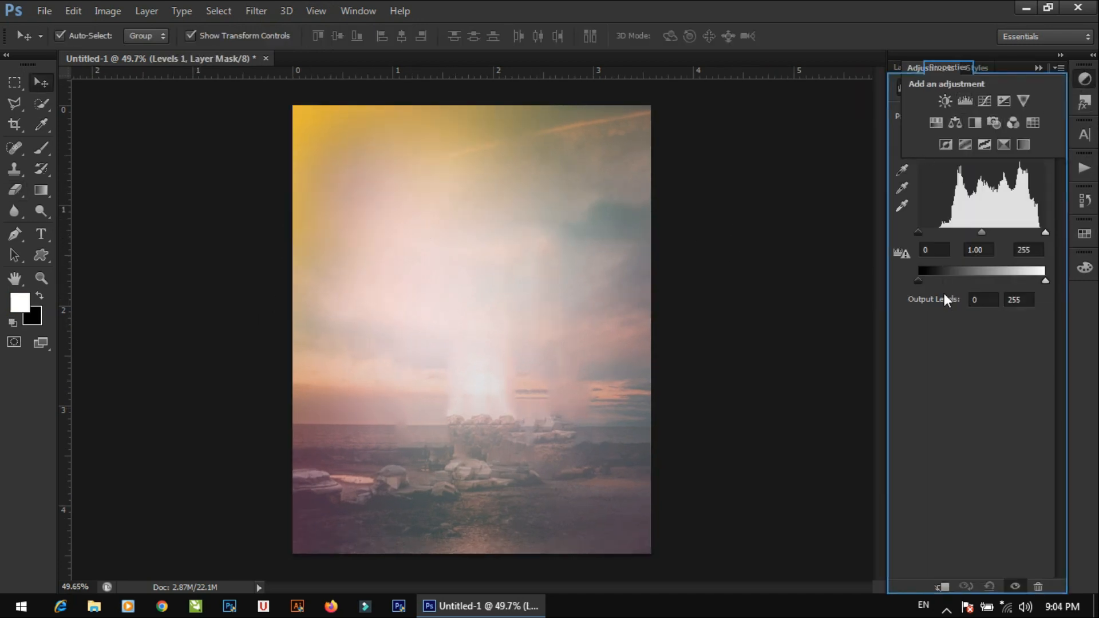
{"action": "left_click_drag", "start_coordinate": [918, 233], "coordinate": [991, 231]}
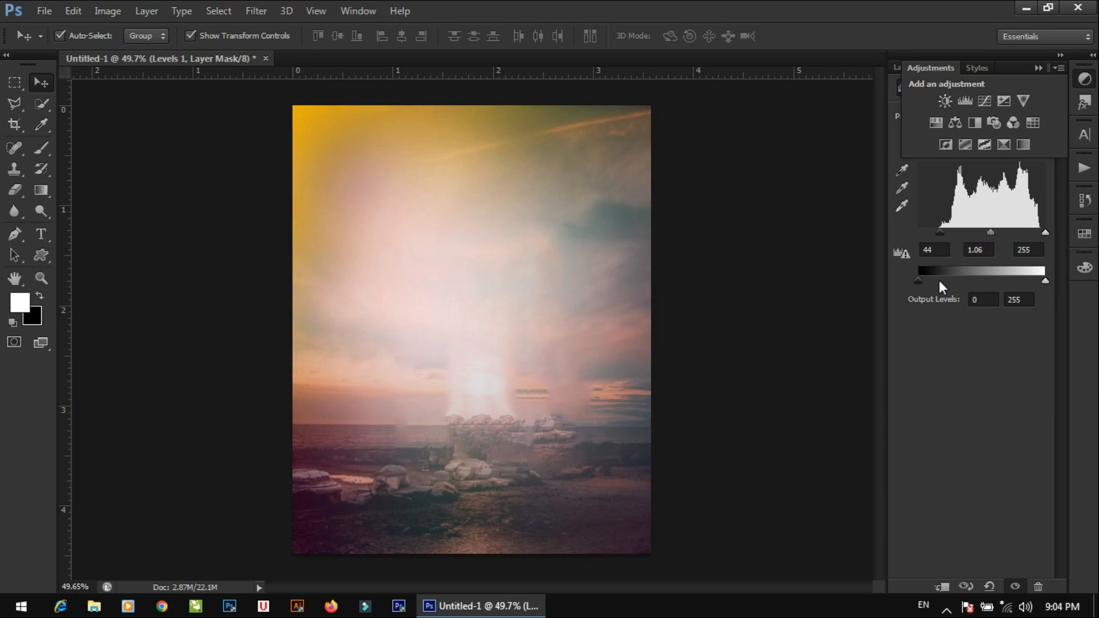
{"action": "left_click", "coordinate": [1039, 68]}
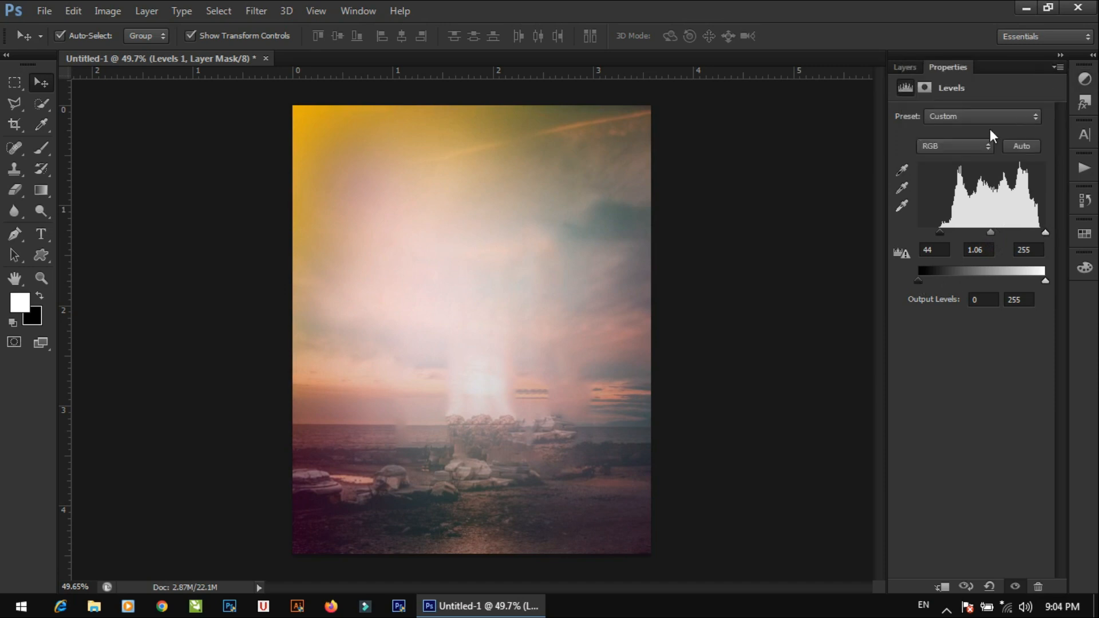
{"action": "left_click", "coordinate": [369, 338]}
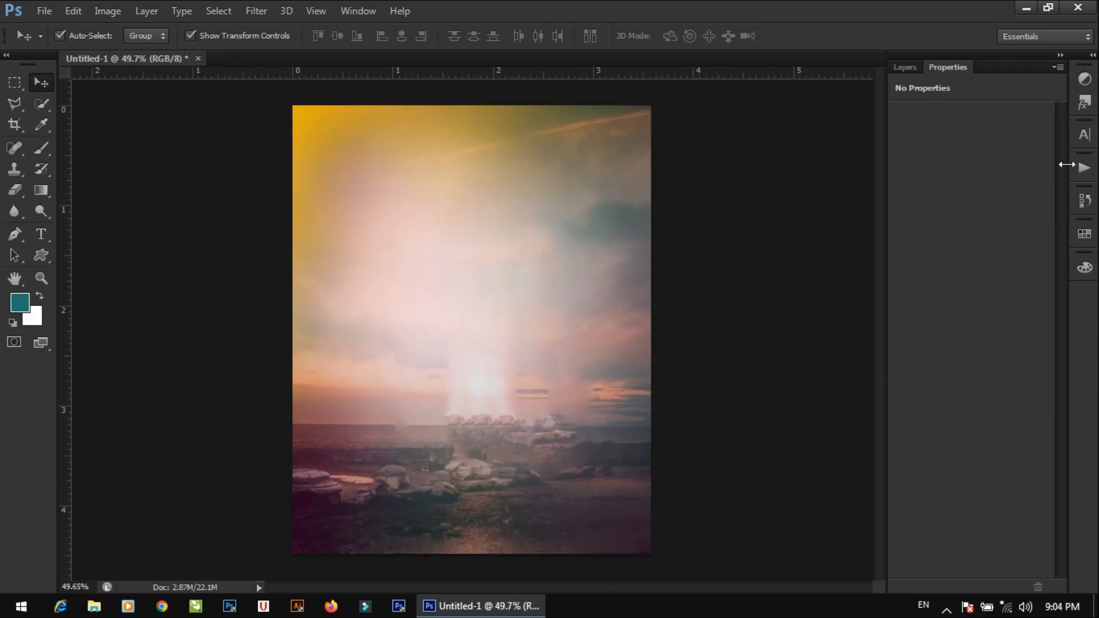
Step: Add a new layer above the Levels adjustment, choose the 960 px cloud brush, and try a teal stamp on the sky
{"action": "left_click", "coordinate": [904, 68]}
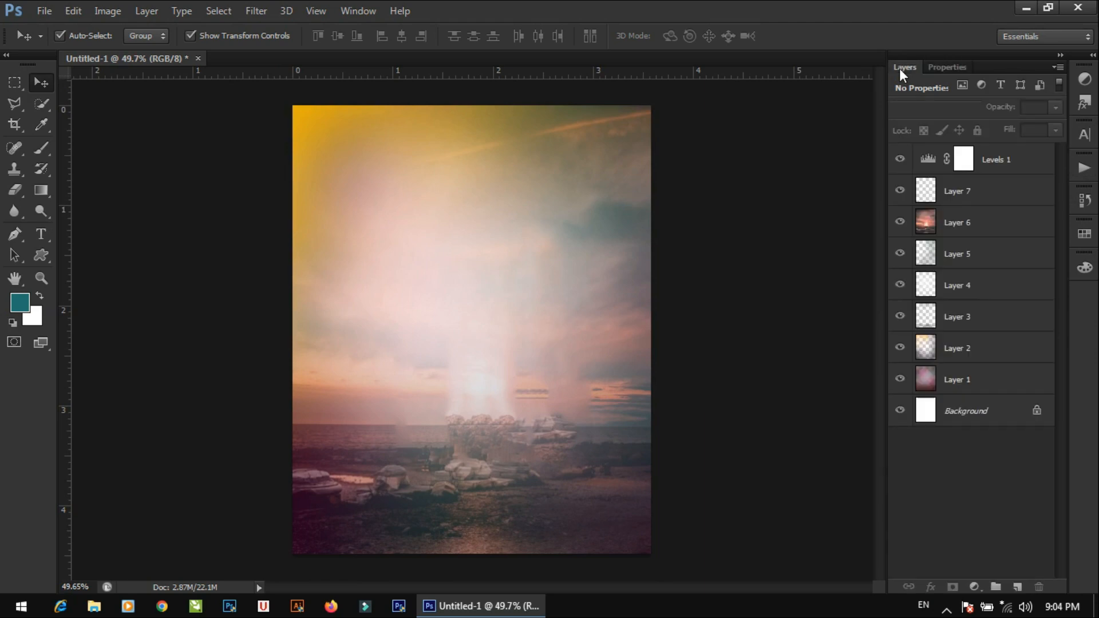
{"action": "left_click", "coordinate": [1014, 588]}
{"action": "key", "text": "b"}
{"action": "right_click", "coordinate": [504, 201]}
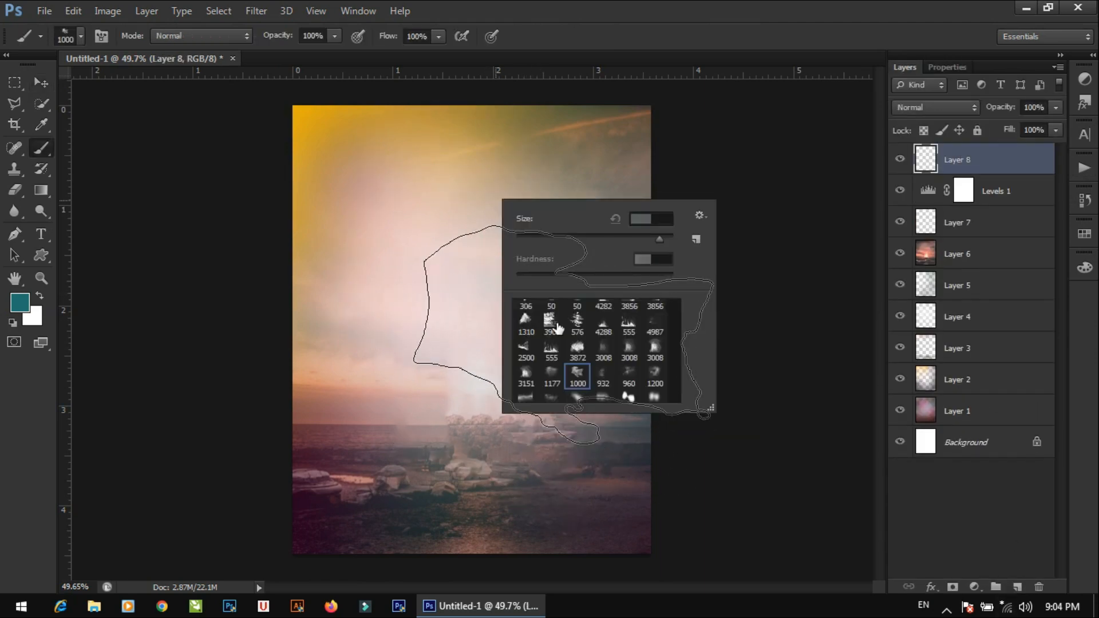
{"action": "left_click", "coordinate": [445, 264]}
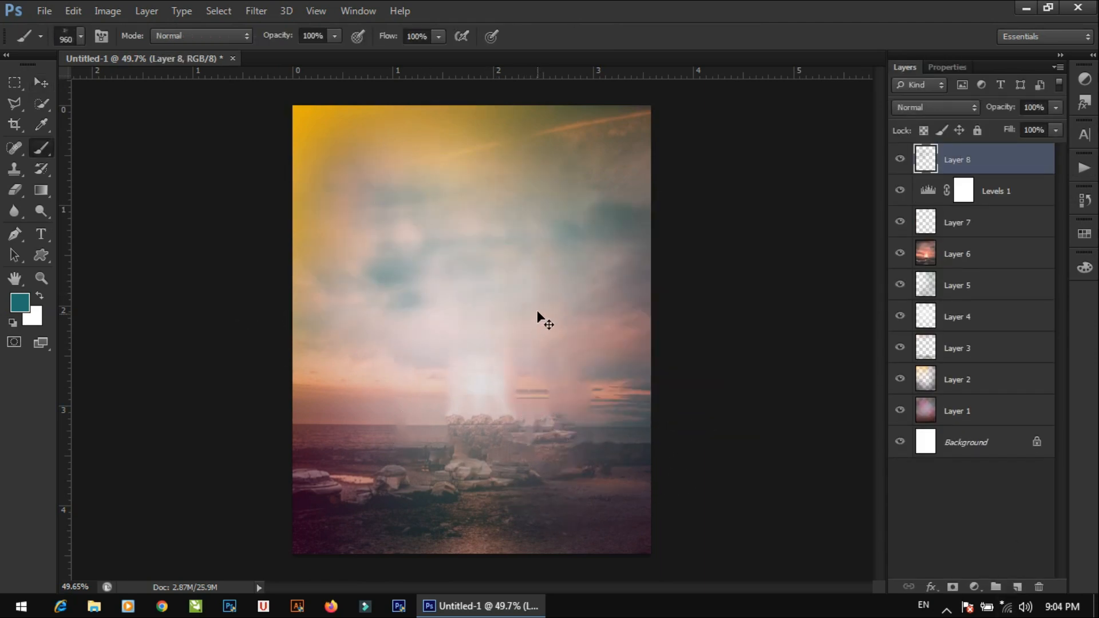
{"action": "key", "text": "ctrl+z"}
Step: Set the foreground colour to white and stamp the cloud brush once over the middle of the image on Layer 8
{"action": "left_click", "coordinate": [20, 302]}
{"action": "left_click", "coordinate": [655, 162]}
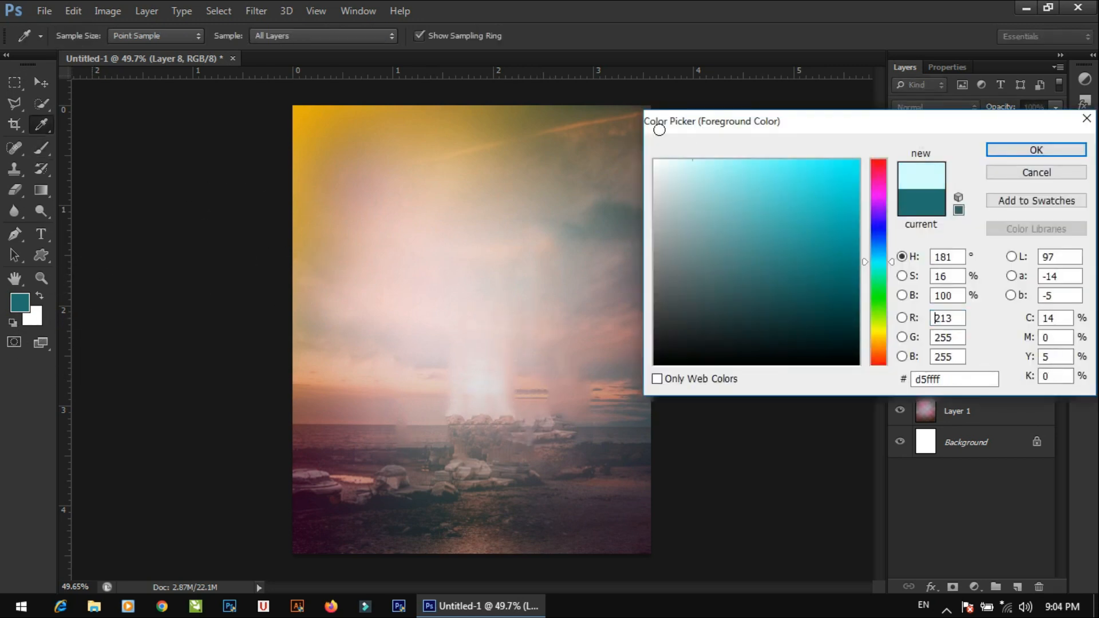
{"action": "left_click", "coordinate": [1037, 150]}
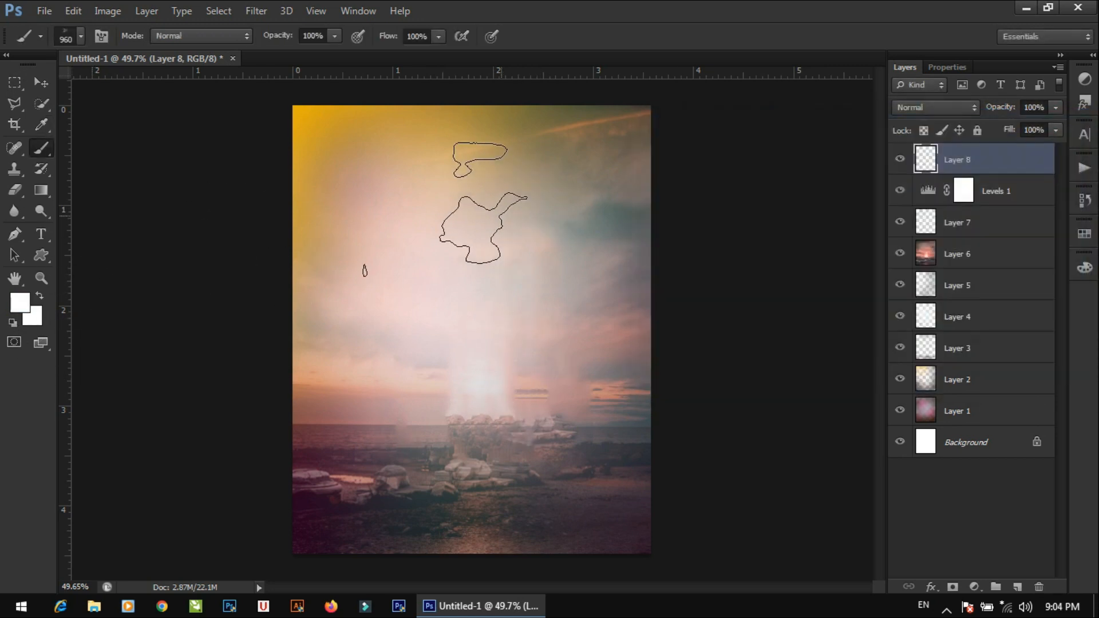
{"action": "left_click", "coordinate": [475, 372]}
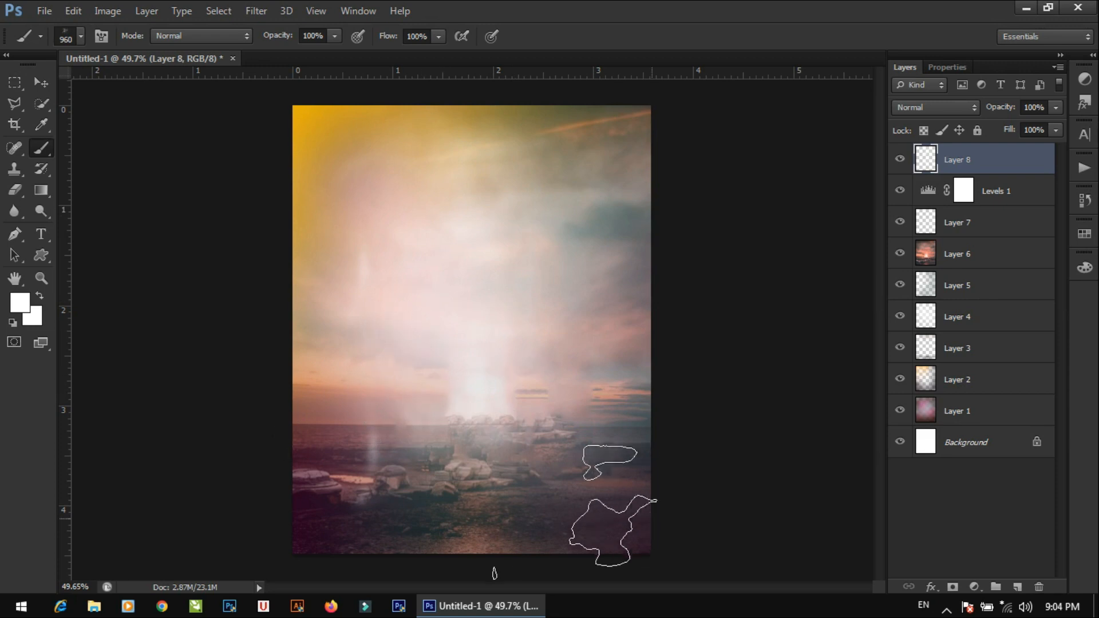
Step: Stamp dark reddish-brown clouds repeatedly over the rocky foreground on Layer 8, darkening a colour sampled from the ground
{"action": "left_click", "coordinate": [575, 511], "text": "alt"}
{"action": "left_click", "coordinate": [546, 524]}
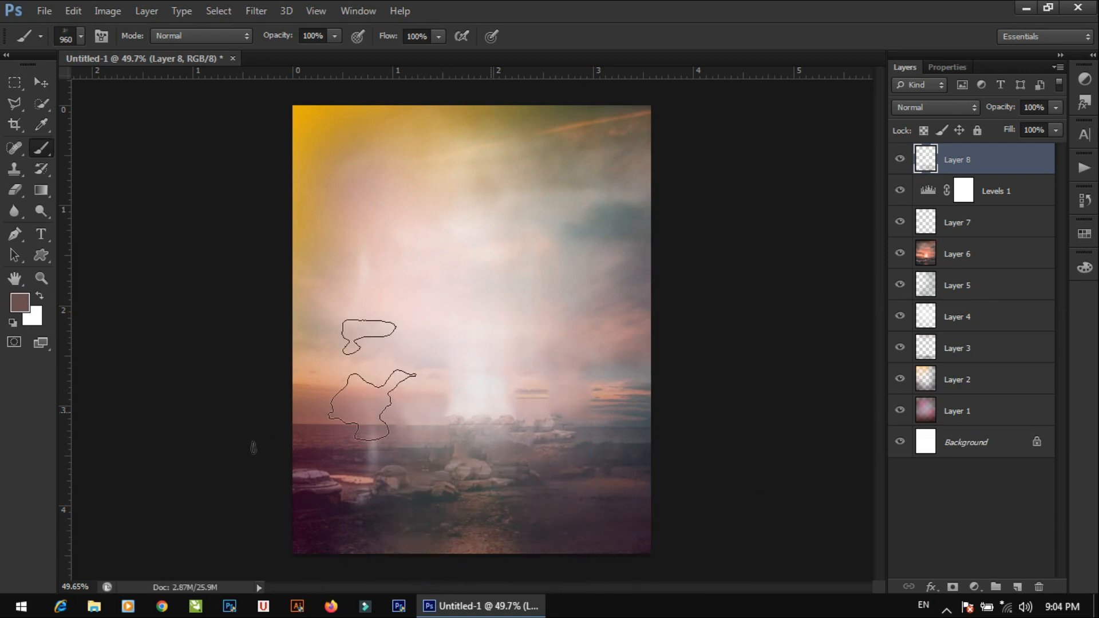
{"action": "left_click", "coordinate": [22, 311]}
{"action": "left_click", "coordinate": [839, 319]}
{"action": "left_click", "coordinate": [1005, 150]}
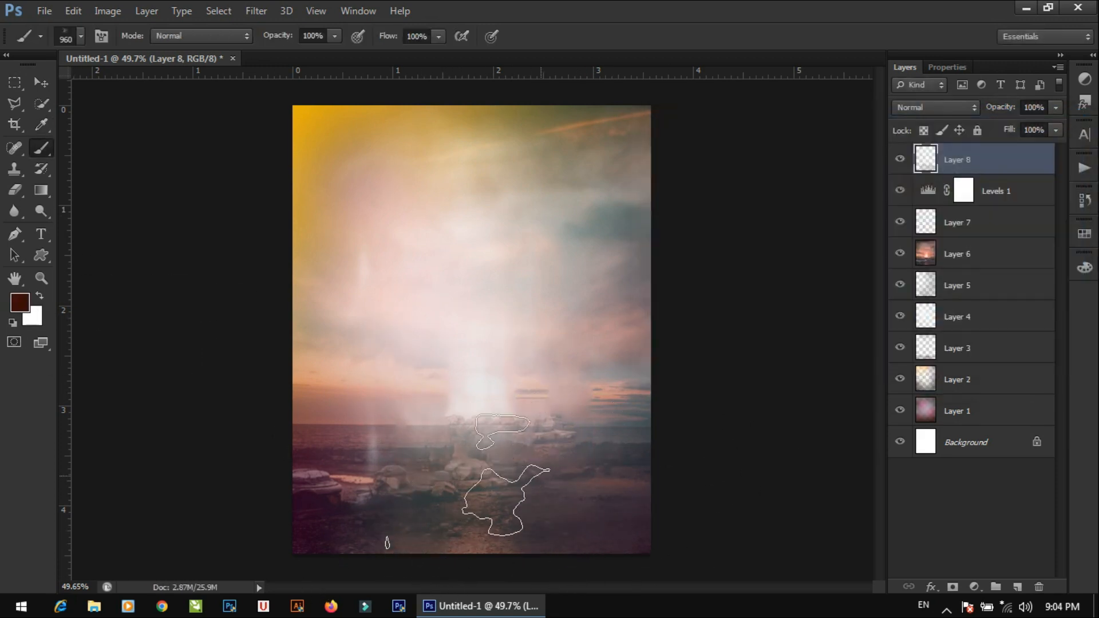
{"action": "left_click", "coordinate": [464, 492]}
{"action": "left_click", "coordinate": [426, 528]}
{"action": "left_click", "coordinate": [647, 545]}
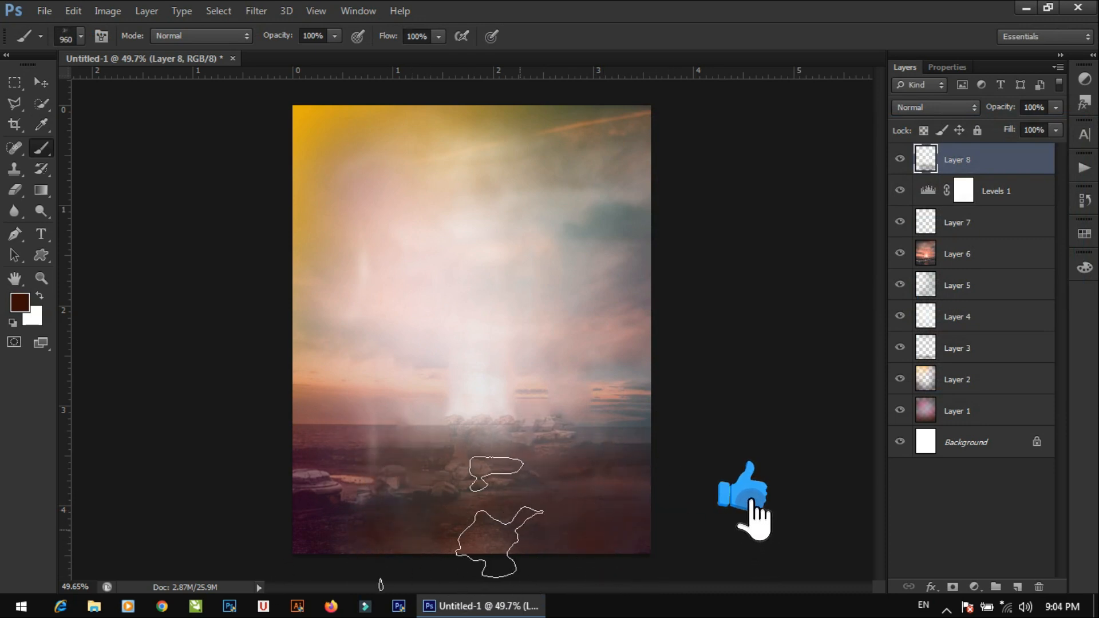
{"action": "left_click", "coordinate": [453, 536]}
{"action": "left_click", "coordinate": [363, 519]}
{"action": "left_click", "coordinate": [370, 523]}
{"action": "left_click", "coordinate": [654, 537]}
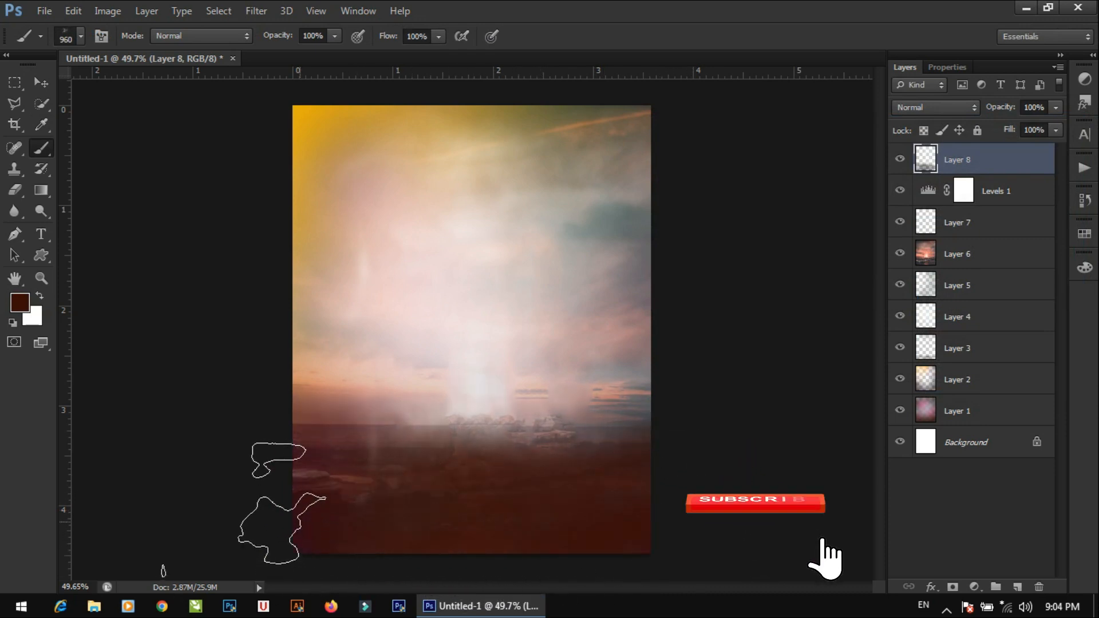
Step: Apply a Gaussian Blur with a radius of 129.1 pixels to the brushed clouds on Layer 8
{"action": "key", "text": "v"}
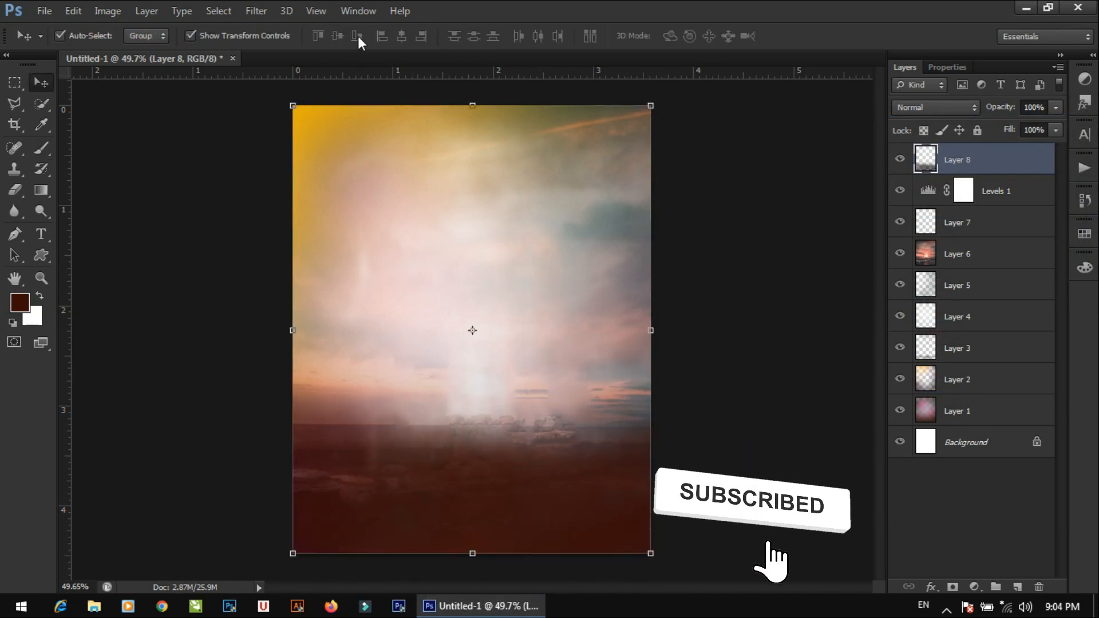
{"action": "left_click", "coordinate": [256, 11]}
{"action": "mouse_move", "coordinate": [331, 110]}
{"action": "left_click", "coordinate": [449, 208]}
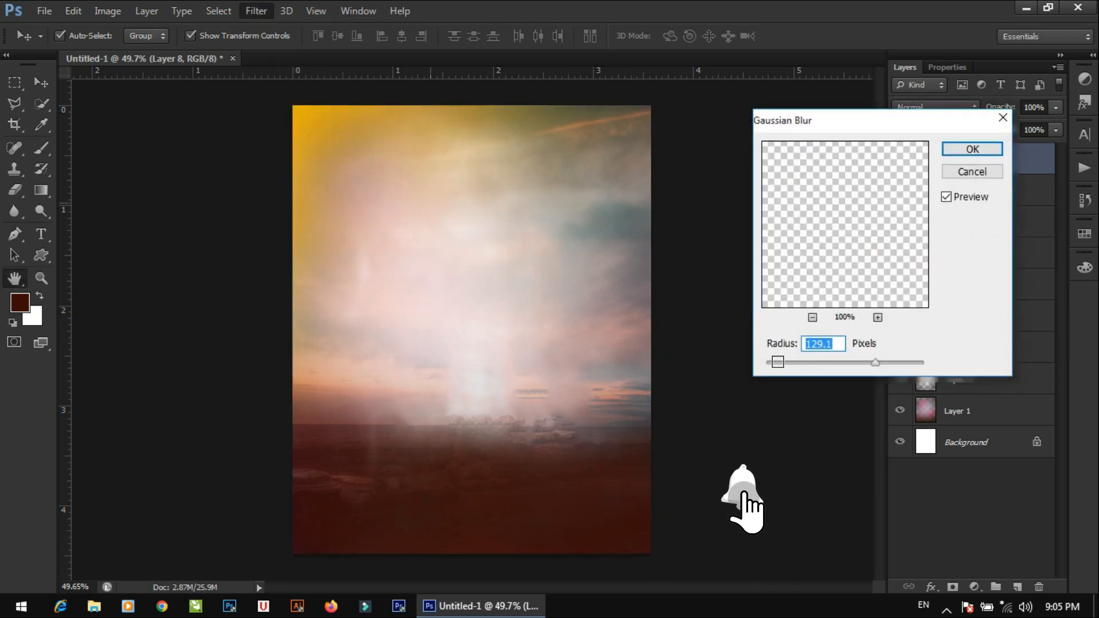
{"action": "left_click", "coordinate": [972, 149]}
{"action": "left_click", "coordinate": [726, 245]}
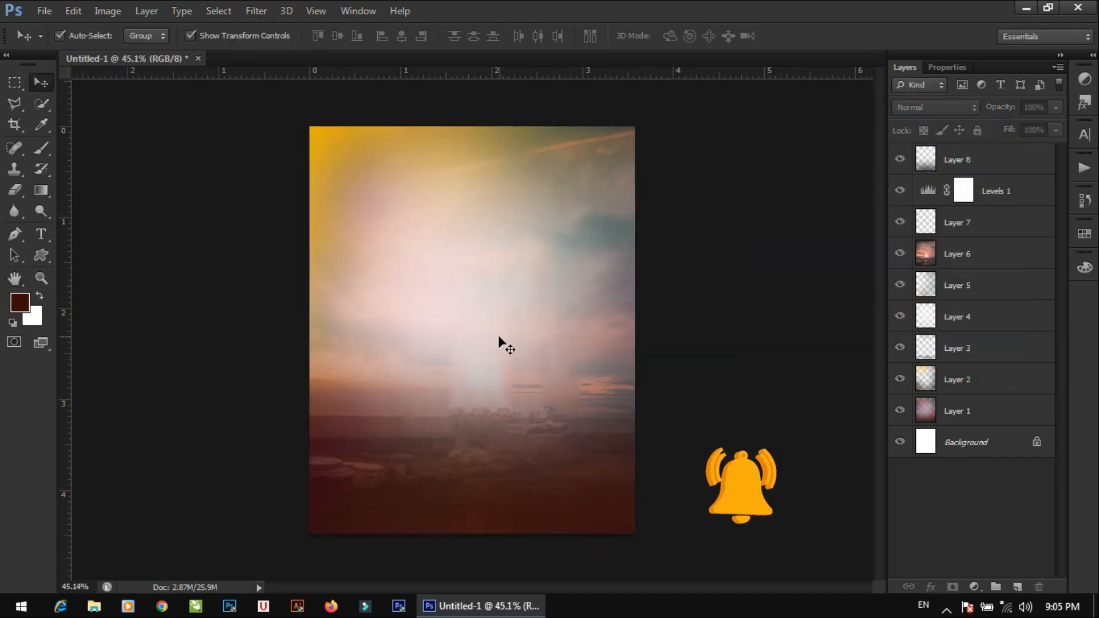
Step: Slightly lower the opacity of Layer 2
{"action": "left_click", "coordinate": [955, 378]}
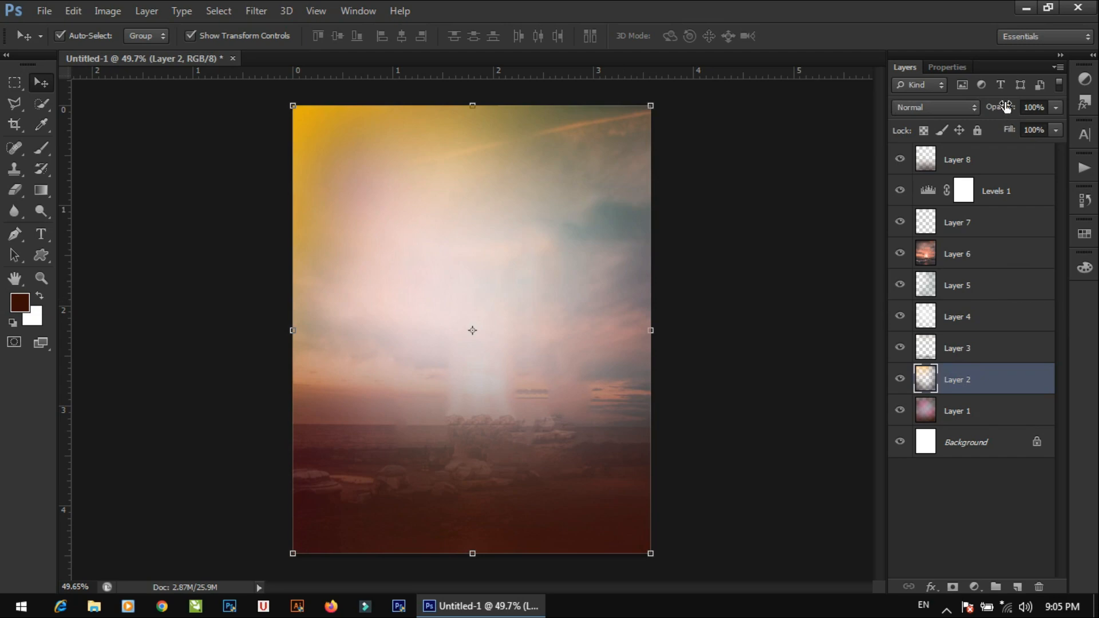
{"action": "left_click_drag", "start_coordinate": [992, 106], "coordinate": [980, 109]}
{"action": "left_click", "coordinate": [817, 187]}
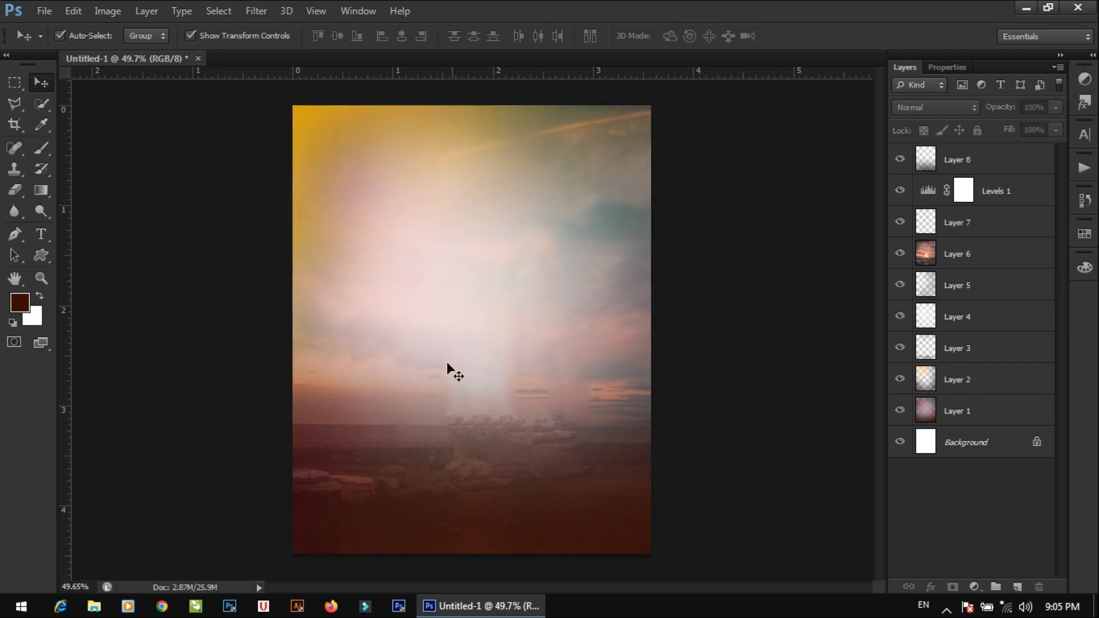
{"action": "key", "text": "ctrl+o"}
{"action": "left_click", "coordinate": [534, 225]}
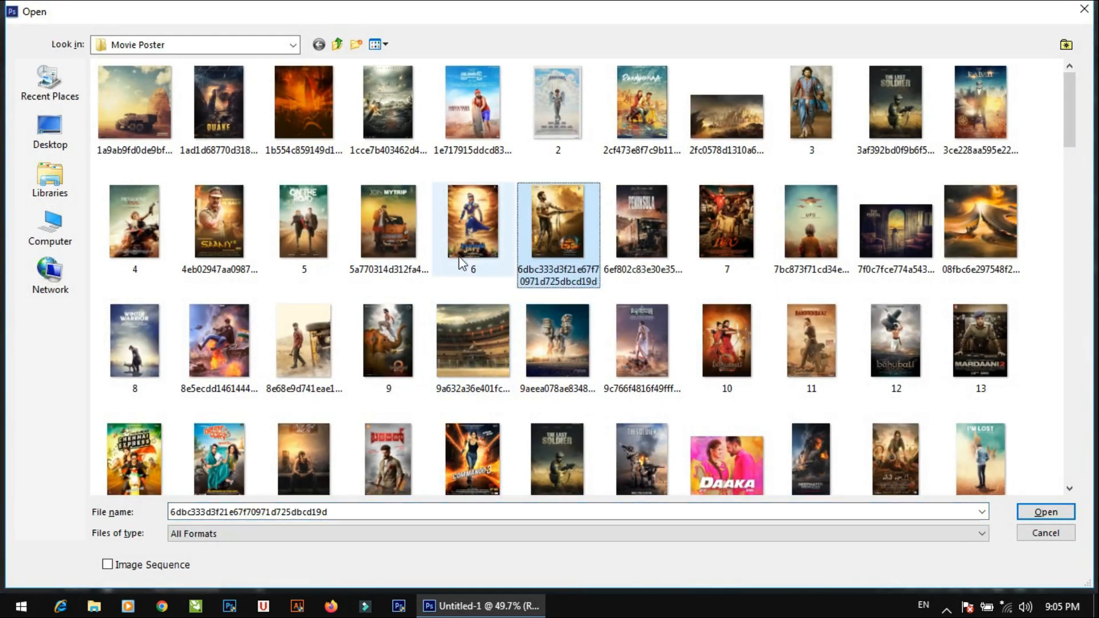
{"action": "scroll", "coordinate": [518, 242], "scroll_direction": "down", "scroll_amount": 3}
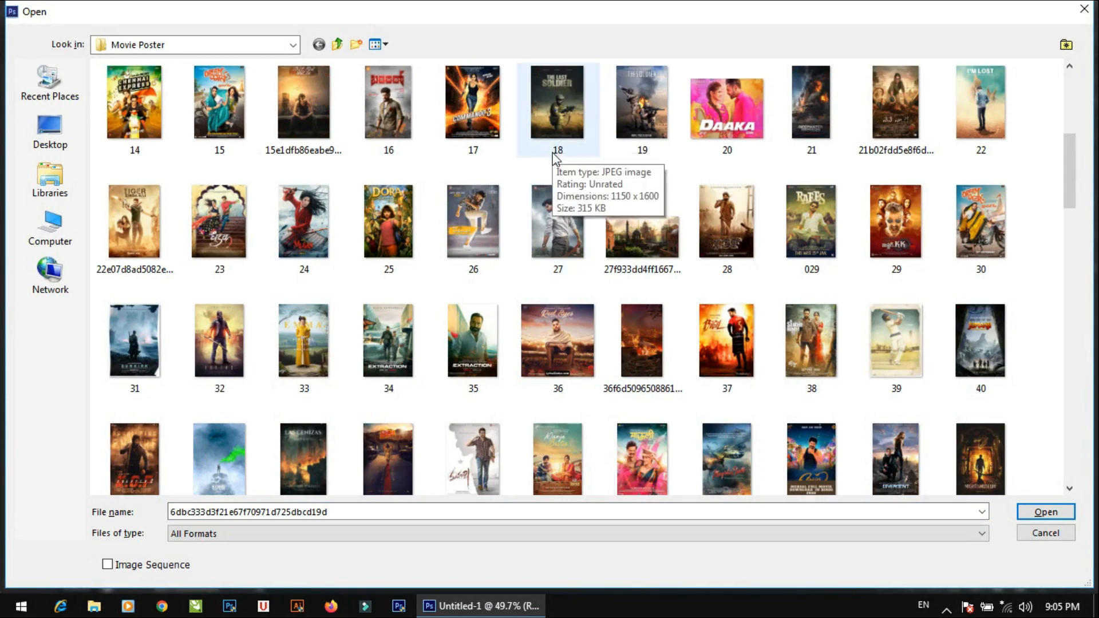
{"action": "scroll", "coordinate": [382, 247], "scroll_direction": "down", "scroll_amount": 3}
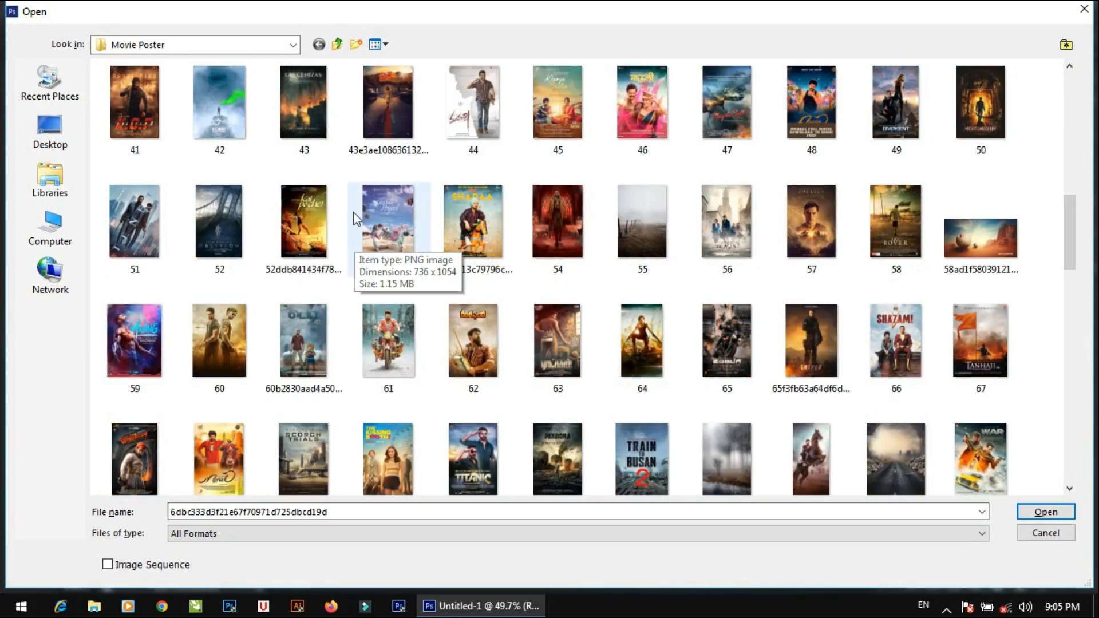
{"action": "double_click", "coordinate": [303, 236]}
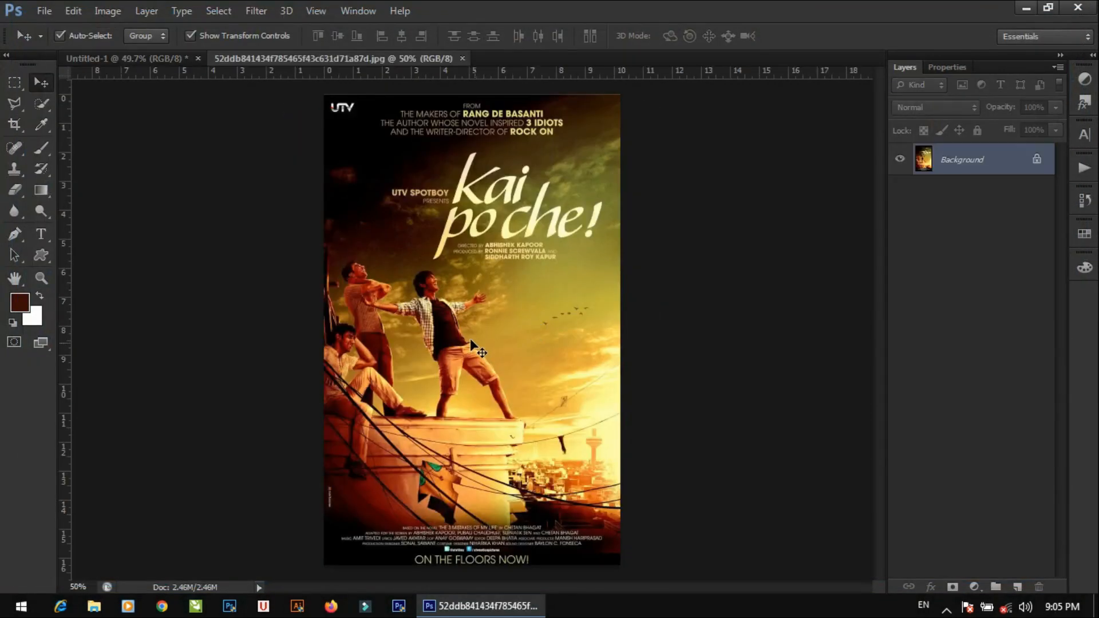
{"action": "left_click", "coordinate": [461, 58]}
Step: Open the "Travel Man" city street poster from the Movie Poster folder
{"action": "key", "text": "ctrl+o"}
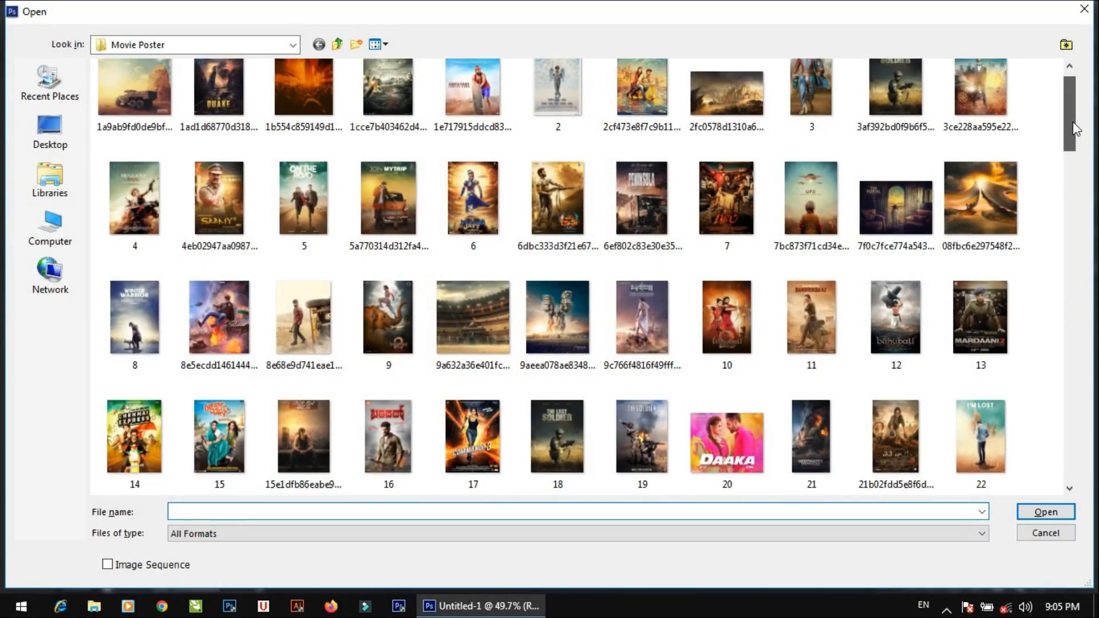
{"action": "left_click_drag", "start_coordinate": [1075, 129], "coordinate": [1070, 382]}
{"action": "left_click", "coordinate": [734, 214]}
{"action": "double_click", "coordinate": [734, 213]}
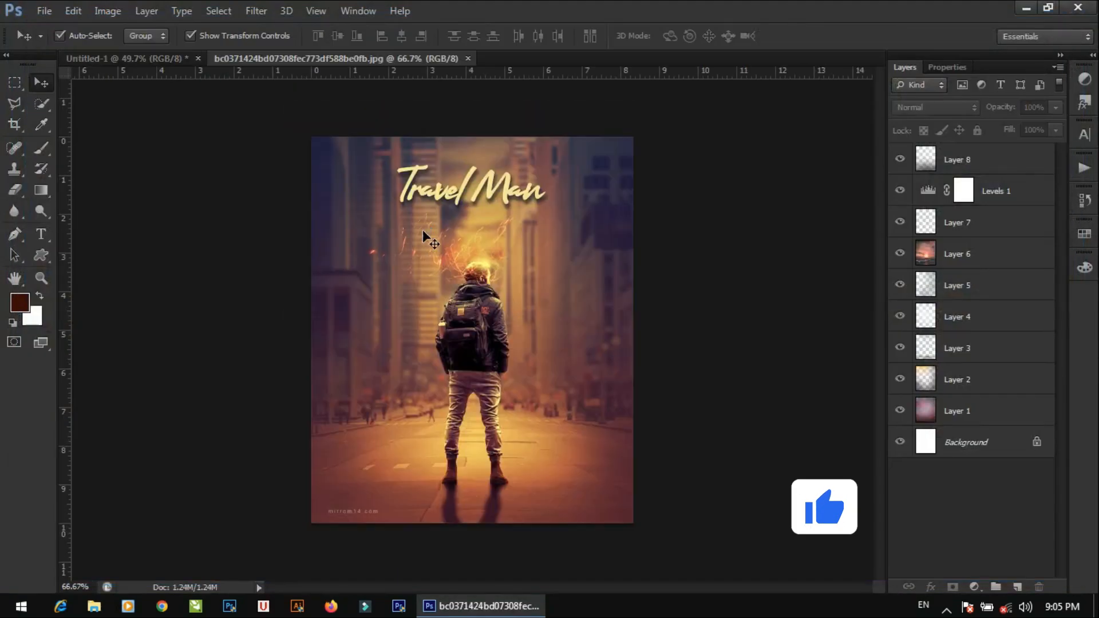
Step: Outline the "Travel Man" title with the Polygonal Lasso, remove it with a Content-Aware fill, and deselect
{"action": "scroll", "coordinate": [436, 190], "scroll_direction": "up", "scroll_amount": 5}
{"action": "left_click_drag", "start_coordinate": [417, 171], "coordinate": [458, 371]}
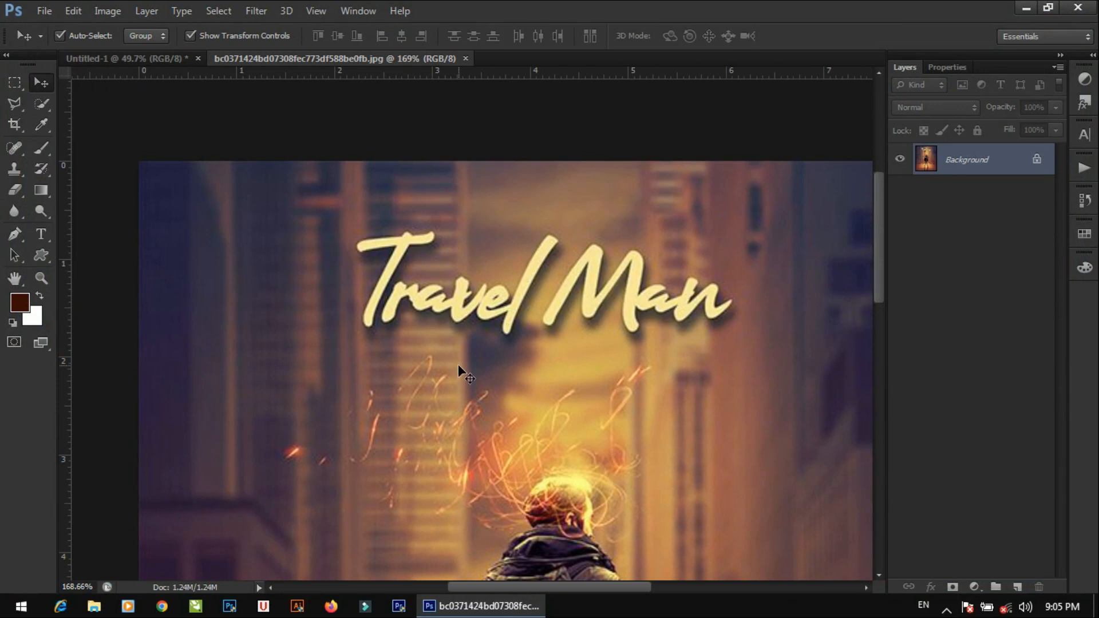
{"action": "key", "text": "l"}
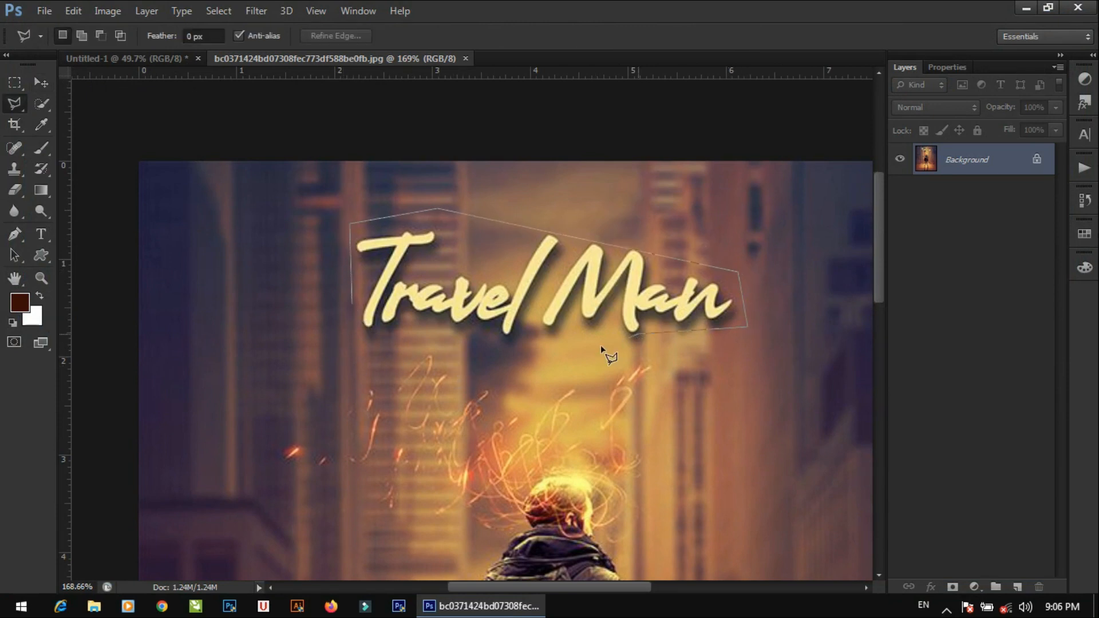
{"action": "double_click", "coordinate": [351, 301]}
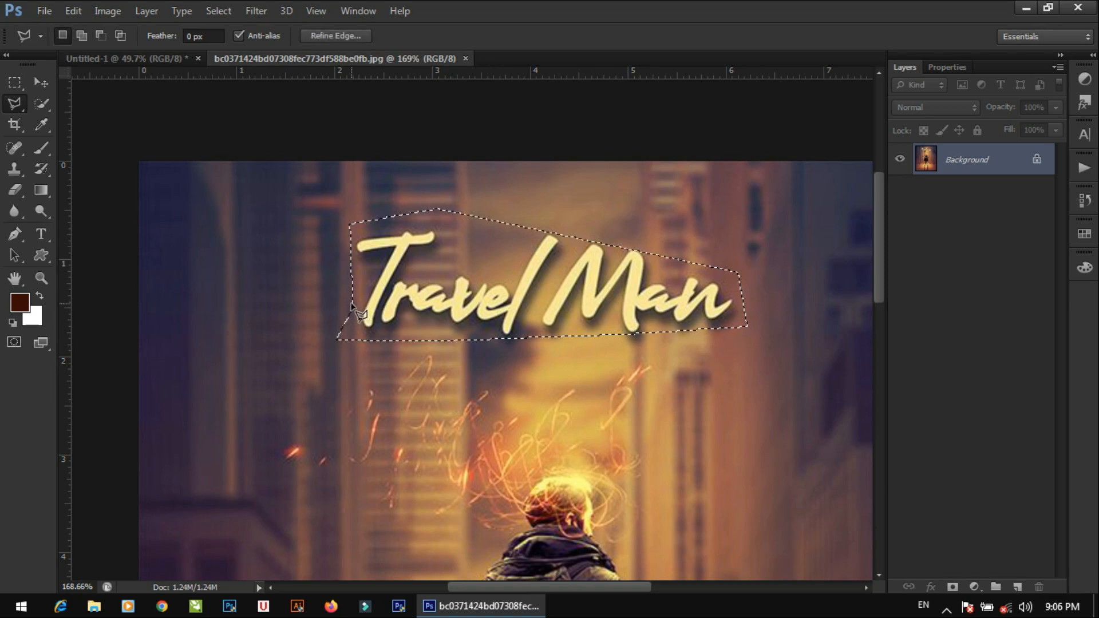
{"action": "right_click", "coordinate": [413, 287]}
{"action": "left_click", "coordinate": [450, 480]}
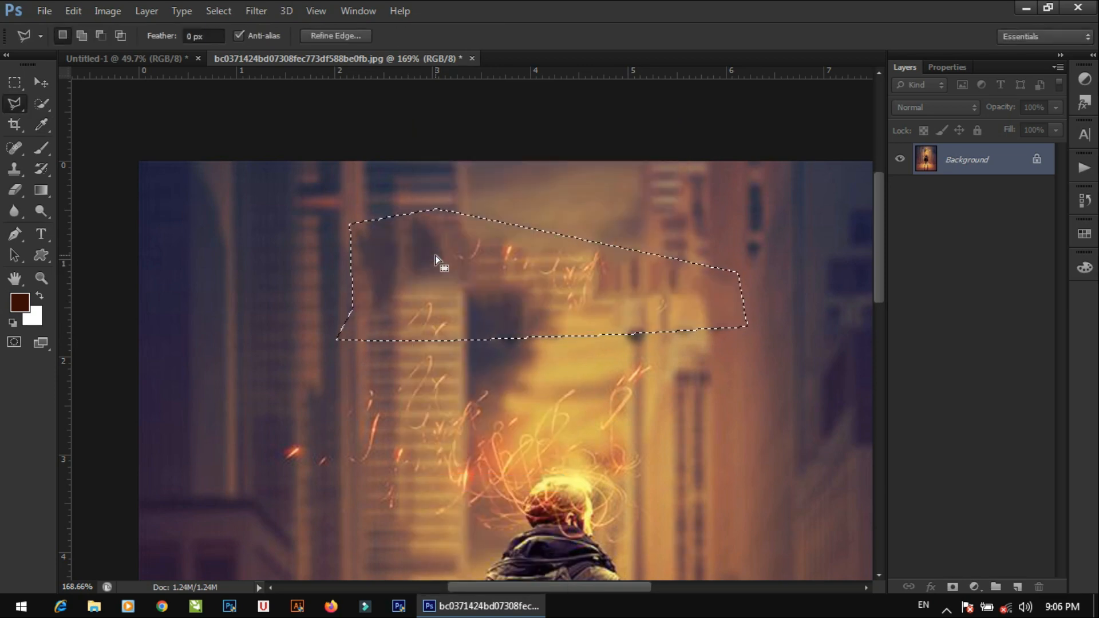
{"action": "key", "text": "ctrl+d"}
Step: Outline the "mirrom14.com" watermark in the poster's lower corner and remove it with a Content-Aware fill at 100% opacity
{"action": "scroll", "coordinate": [415, 287], "scroll_direction": "down", "scroll_amount": 6}
{"action": "left_click_drag", "start_coordinate": [444, 193], "coordinate": [449, 165]}
{"action": "left_click_drag", "start_coordinate": [440, 452], "coordinate": [450, 252]}
{"action": "scroll", "coordinate": [346, 457], "scroll_direction": "up", "scroll_amount": 4}
{"action": "left_click_drag", "start_coordinate": [347, 457], "coordinate": [383, 343]}
{"action": "scroll", "coordinate": [383, 344], "scroll_direction": "up", "scroll_amount": 5}
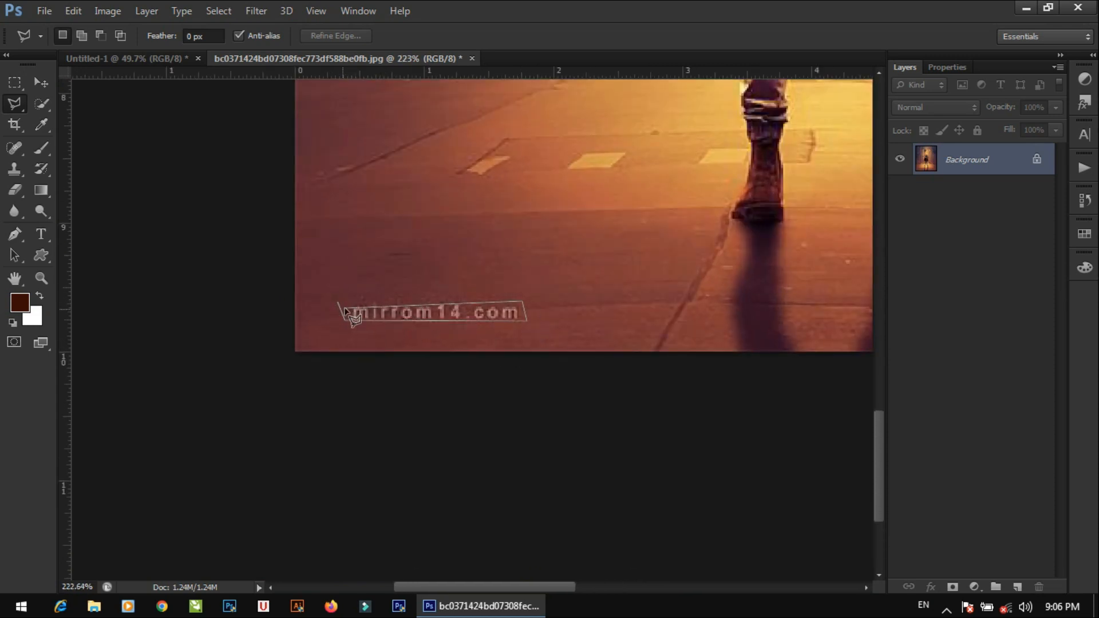
{"action": "left_click", "coordinate": [343, 309]}
{"action": "right_click", "coordinate": [386, 313]}
{"action": "left_click", "coordinate": [435, 483]}
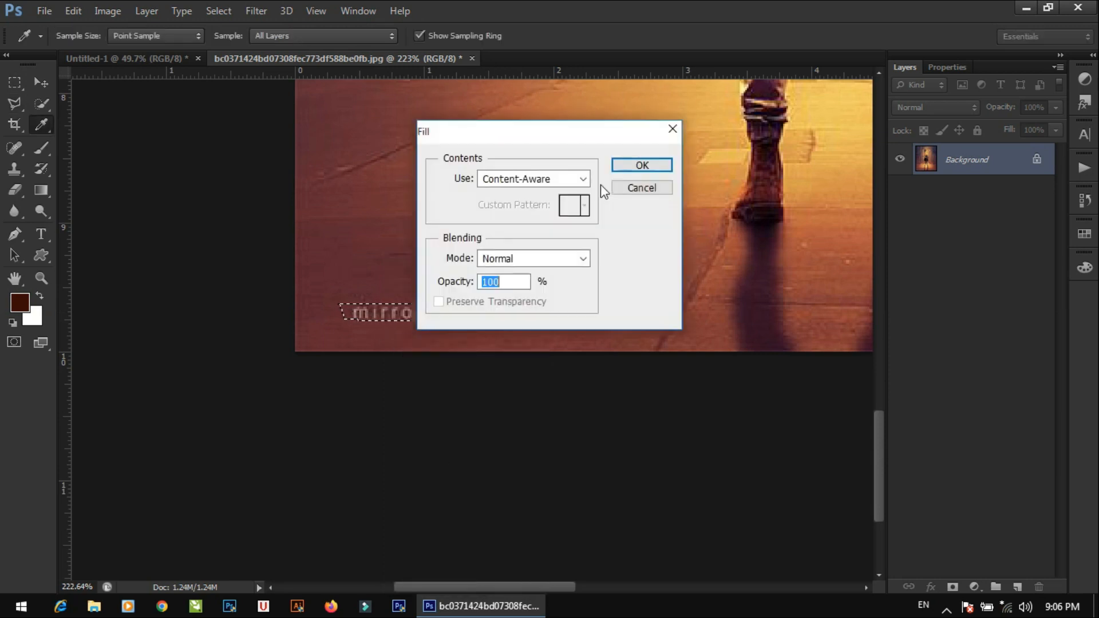
{"action": "left_click", "coordinate": [651, 165]}
Step: Outline the standing man, including the gap between his legs, with the Polygonal Lasso and remove him with a Content-Aware fill
{"action": "scroll", "coordinate": [442, 307], "scroll_direction": "down", "scroll_amount": 4}
{"action": "left_click_drag", "start_coordinate": [442, 307], "coordinate": [480, 453]}
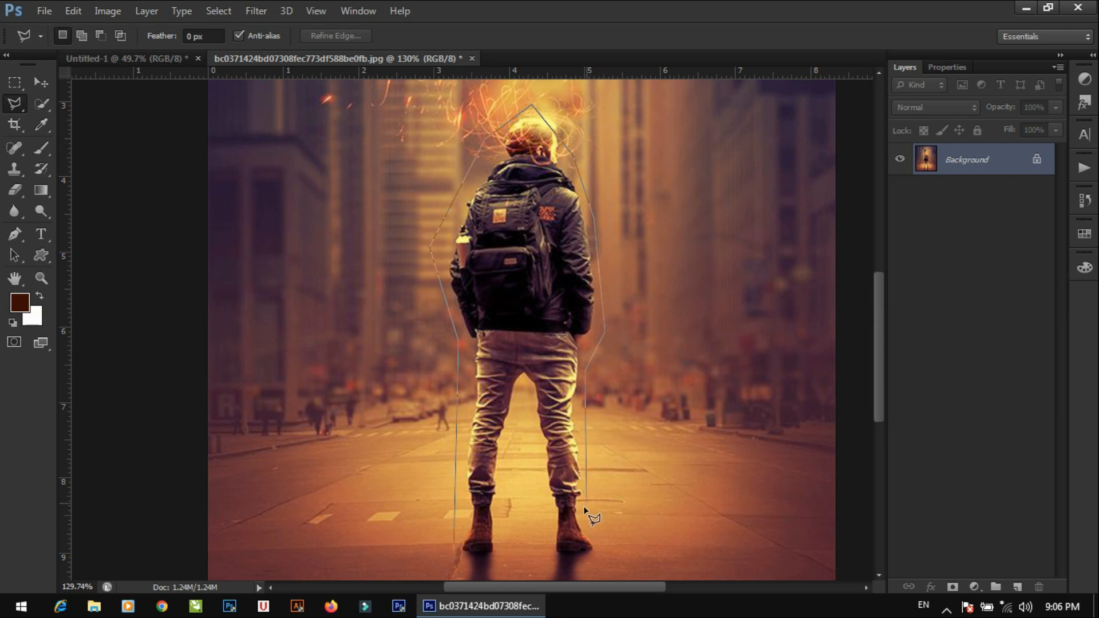
{"action": "left_click", "coordinate": [553, 567]}
{"action": "left_click", "coordinate": [533, 385]}
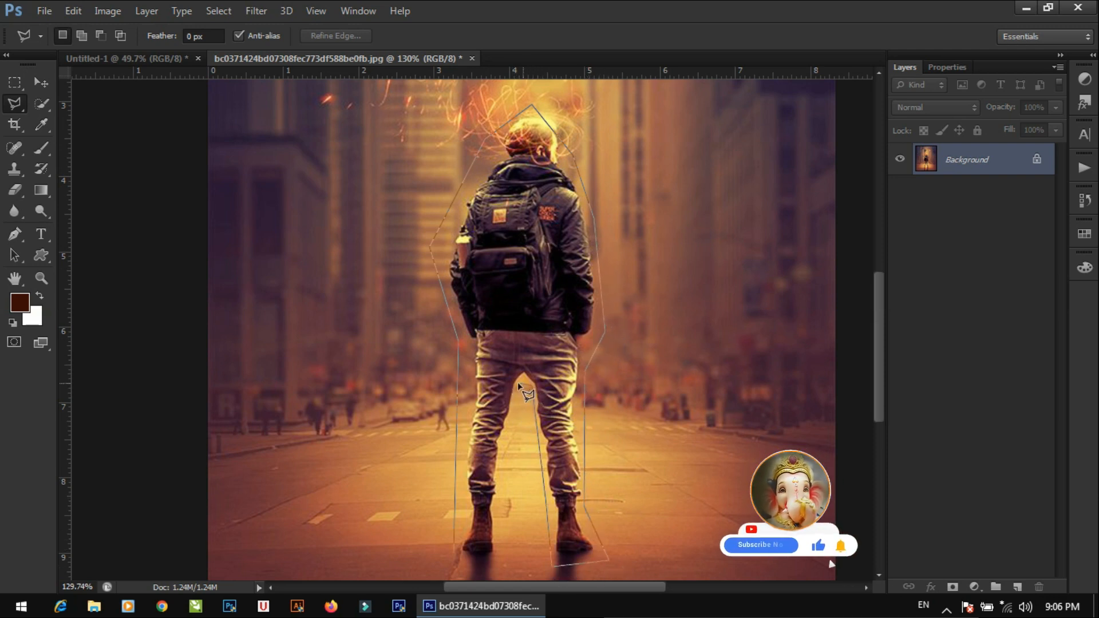
{"action": "left_click", "coordinate": [518, 384]}
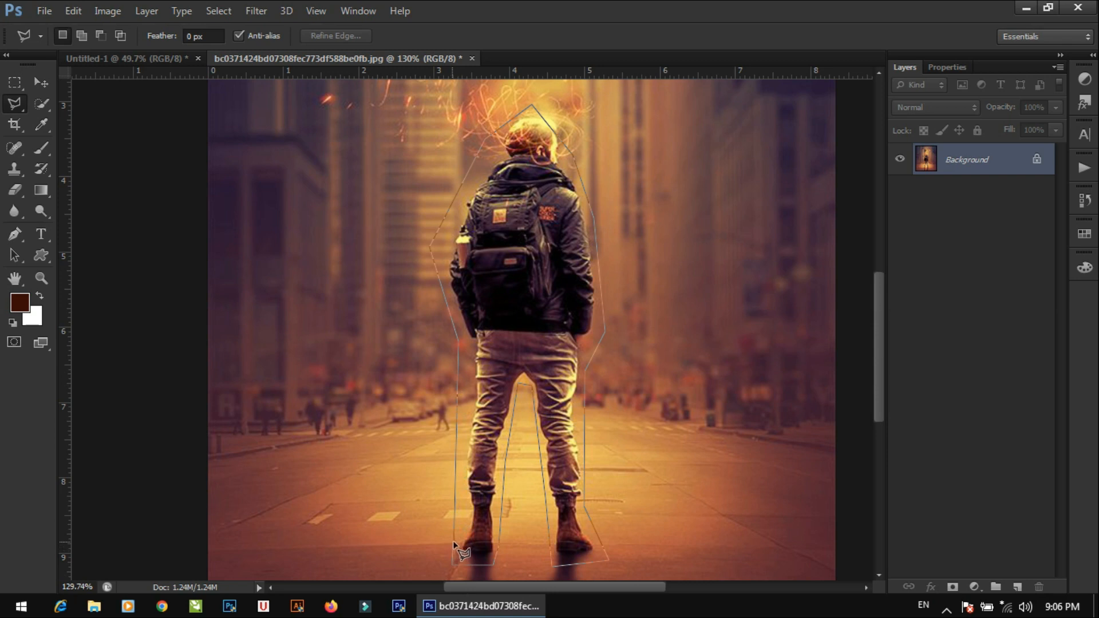
{"action": "left_click", "coordinate": [456, 553]}
{"action": "right_click", "coordinate": [484, 95]}
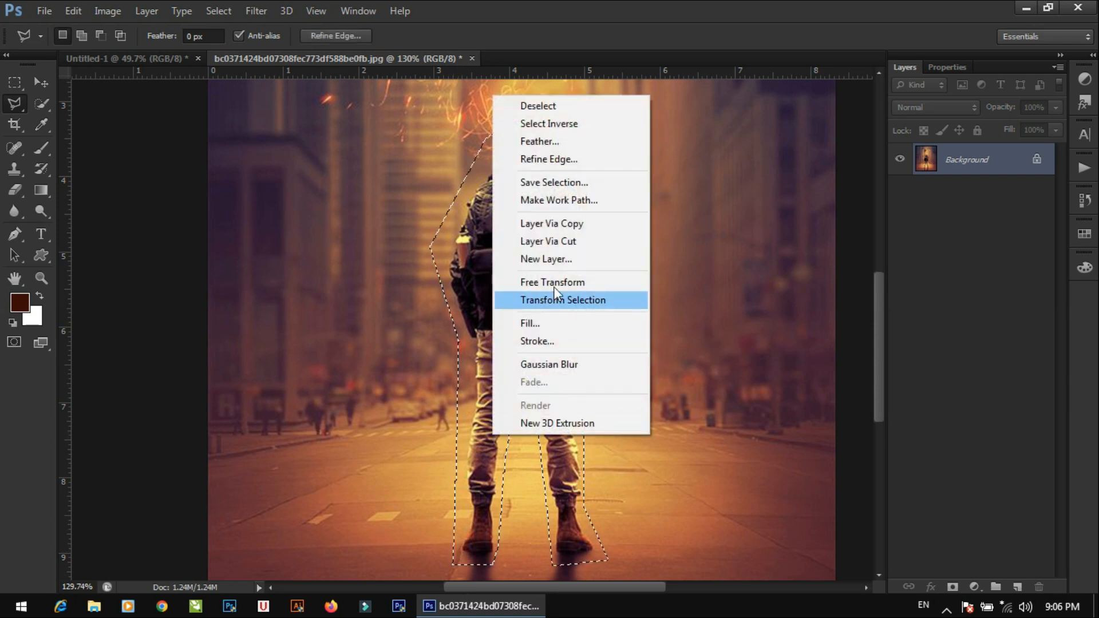
{"action": "left_click", "coordinate": [510, 322]}
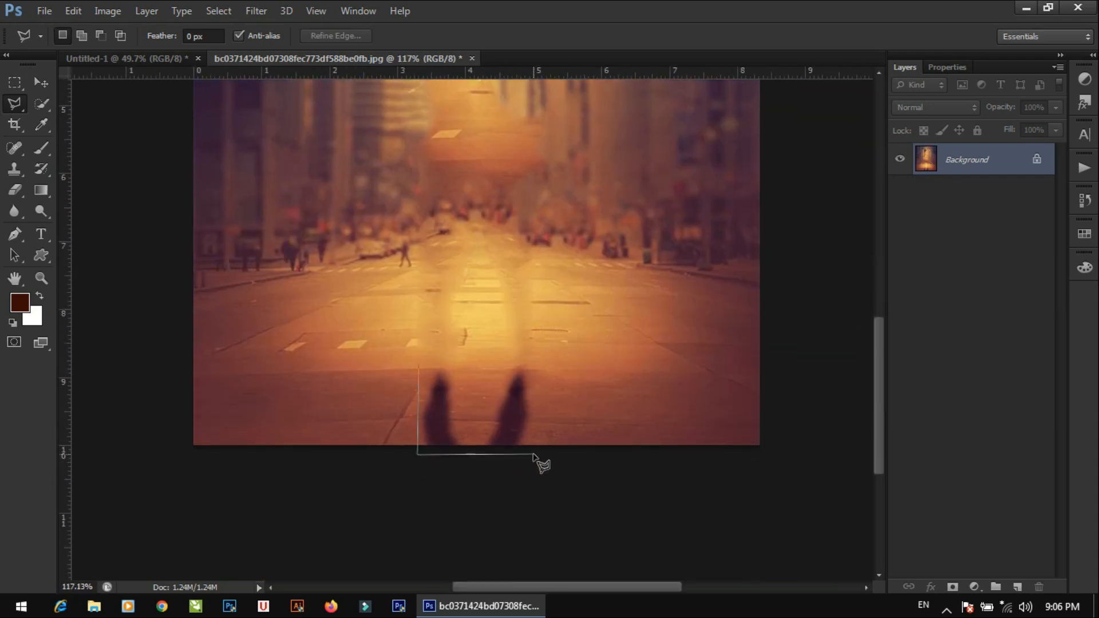
Step: Outline the remaining leg shadows at the bottom of the street and remove them with a Content-Aware fill
{"action": "left_click", "coordinate": [421, 368]}
{"action": "right_click", "coordinate": [453, 394]}
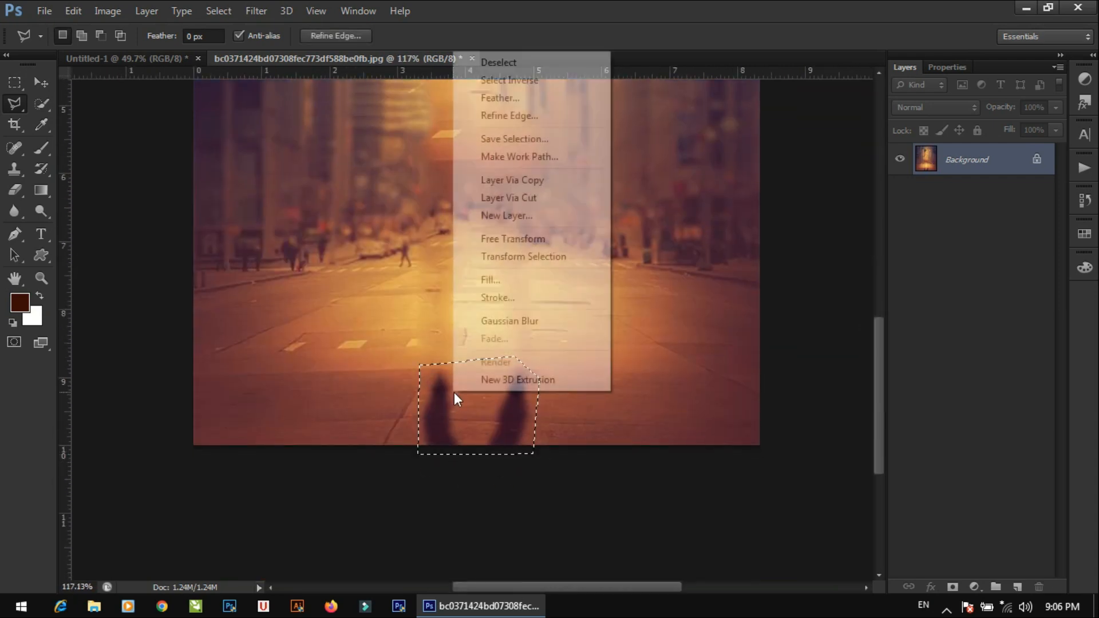
{"action": "left_click", "coordinate": [506, 278]}
{"action": "key", "text": "Return"}
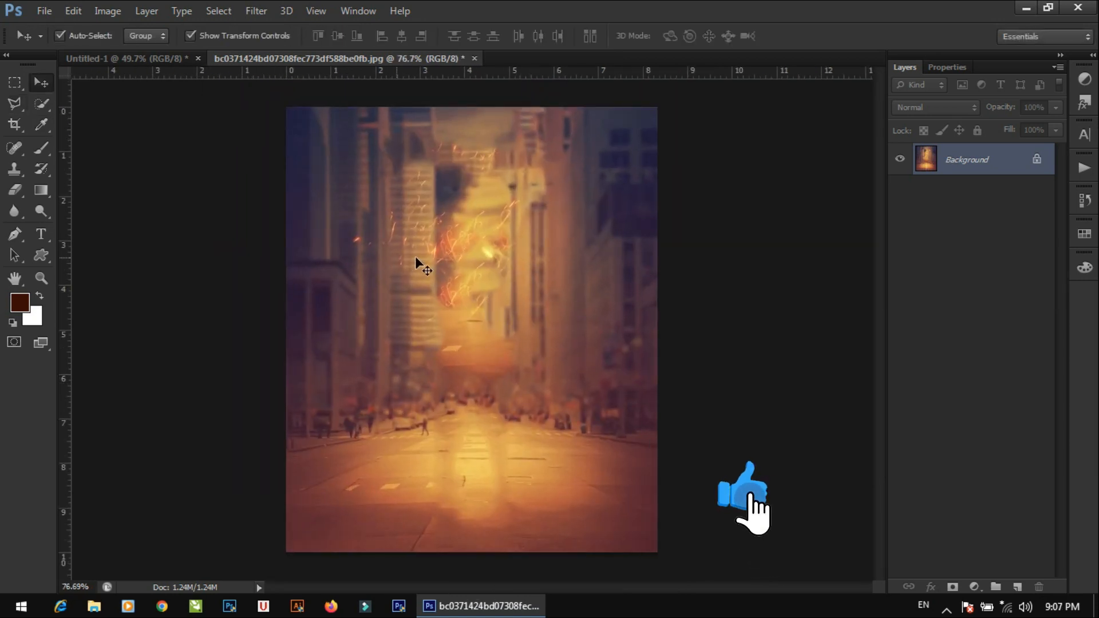
Step: Copy the cleaned street image into the Untitled-1 document and close the source poster without saving
{"action": "left_click_drag", "start_coordinate": [421, 264], "coordinate": [327, 220]}
{"action": "left_click", "coordinate": [509, 58]}
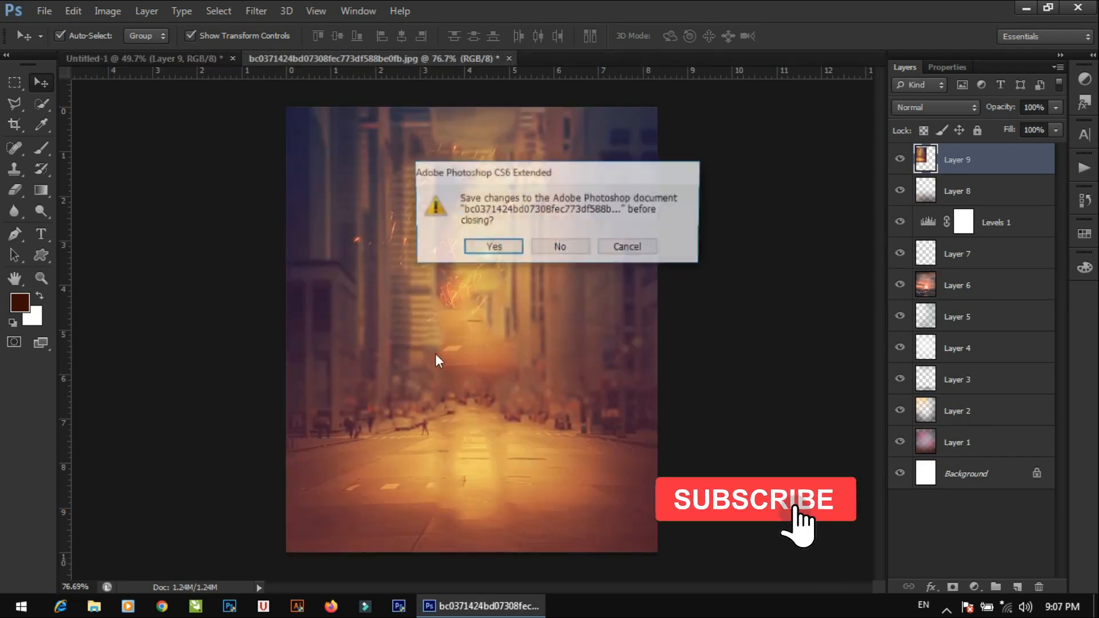
{"action": "left_click", "coordinate": [560, 246]}
Step: Align the street image with the canvas's upper-left corner and scale it to about 157% to cover the canvas
{"action": "left_click_drag", "start_coordinate": [408, 277], "coordinate": [464, 272]}
{"action": "left_click_drag", "start_coordinate": [533, 393], "coordinate": [661, 565]}
{"action": "key", "text": "Return"}
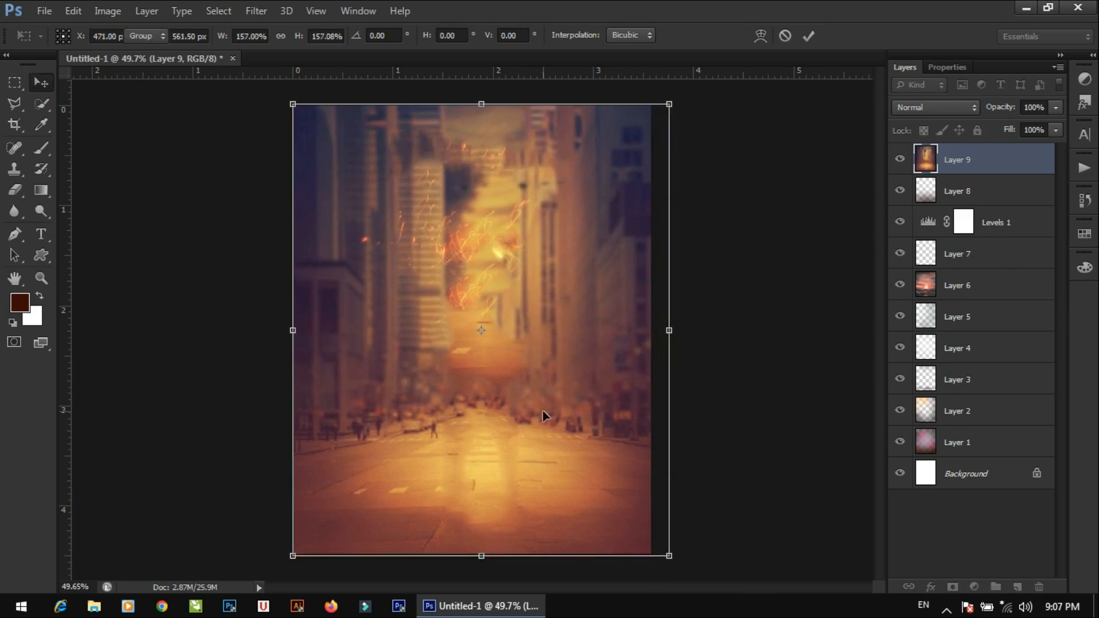
Step: Nudge the street image on Layer 9 left until it is centred horizontally on the canvas, and deselect the layer
{"action": "left_click_drag", "start_coordinate": [544, 410], "coordinate": [543, 402]}
{"action": "key", "text": "Left"}
{"action": "key", "text": "Left"}
{"action": "key", "text": "Left"}
{"action": "key", "text": "Left"}
{"action": "key", "text": "Left"}
{"action": "key", "text": "Left"}
{"action": "key", "text": "Left"}
{"action": "key", "text": "Left"}
{"action": "key", "text": "Left"}
{"action": "key", "text": "Left"}
{"action": "key", "text": "Left"}
{"action": "key", "text": "Left"}
{"action": "key", "text": "Left"}
{"action": "key", "text": "Left"}
{"action": "key", "text": "Left"}
{"action": "key", "text": "Left"}
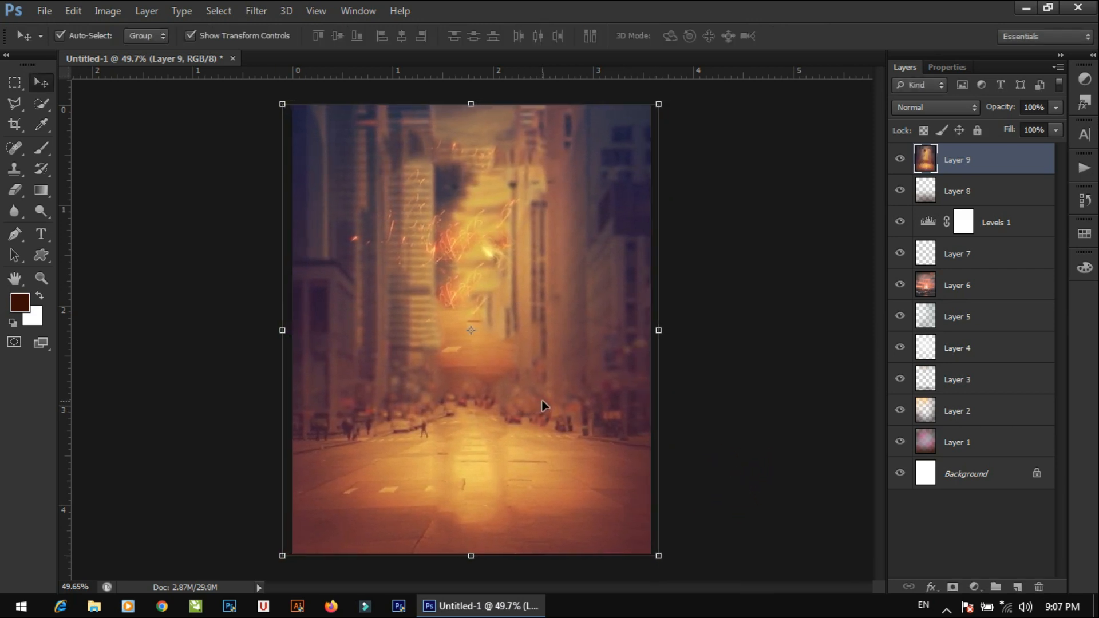
{"action": "key", "text": "Down"}
{"action": "key", "text": "Down"}
{"action": "key", "text": "Up"}
{"action": "key", "text": "Up"}
{"action": "left_click", "coordinate": [761, 185]}
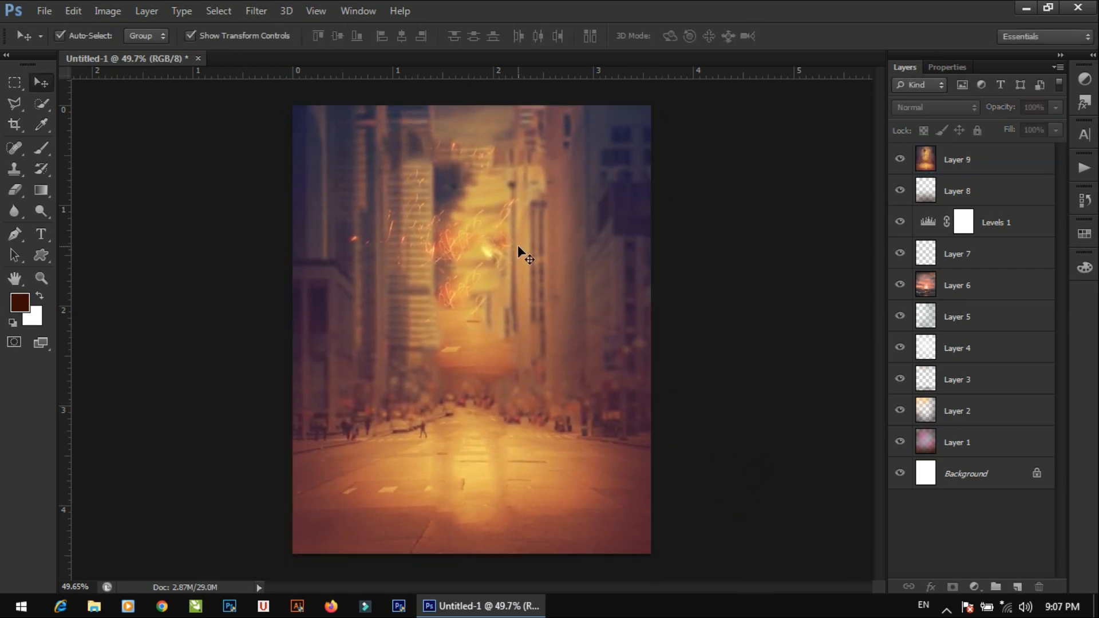
Step: Try the Darken and Multiply blend modes on the street image on Layer 9
{"action": "left_click", "coordinate": [518, 245]}
{"action": "key", "text": "Left"}
{"action": "key", "text": "Left"}
{"action": "key", "text": "Left"}
{"action": "key", "text": "Down"}
{"action": "key", "text": "Down"}
{"action": "key", "text": "Down"}
{"action": "key", "text": "Down"}
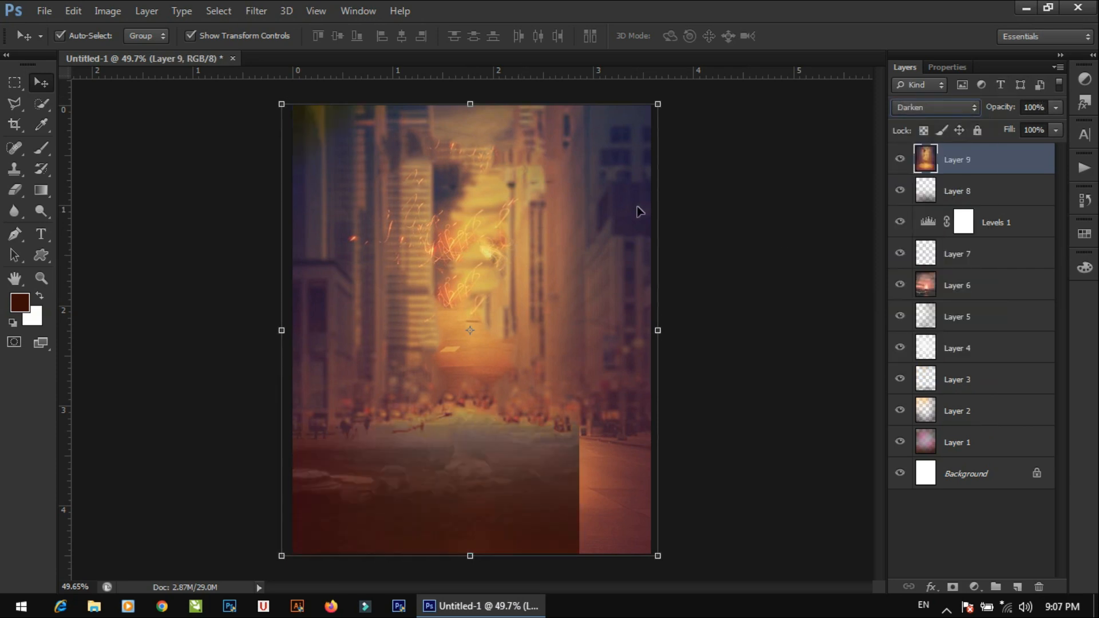
{"action": "key", "text": "Up"}
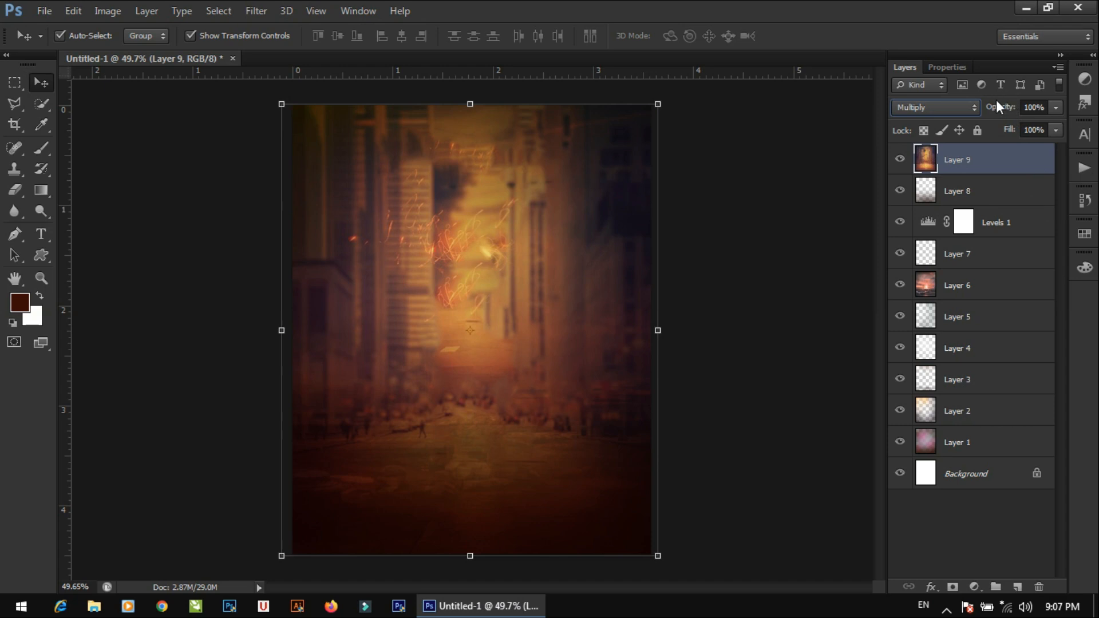
{"action": "left_click_drag", "start_coordinate": [999, 108], "coordinate": [1034, 115]}
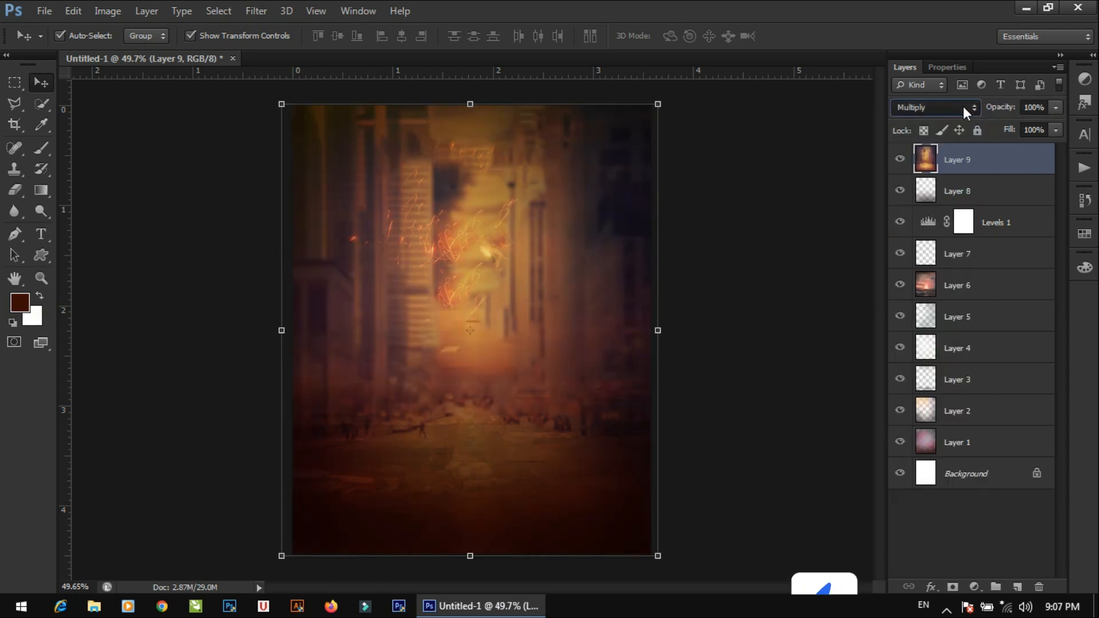
Step: Set the blend mode of the street image on Layer 9 to Screen and deselect the layer
{"action": "key", "text": "Down"}
{"action": "key", "text": "Down"}
{"action": "key", "text": "Down"}
{"action": "key", "text": "Down"}
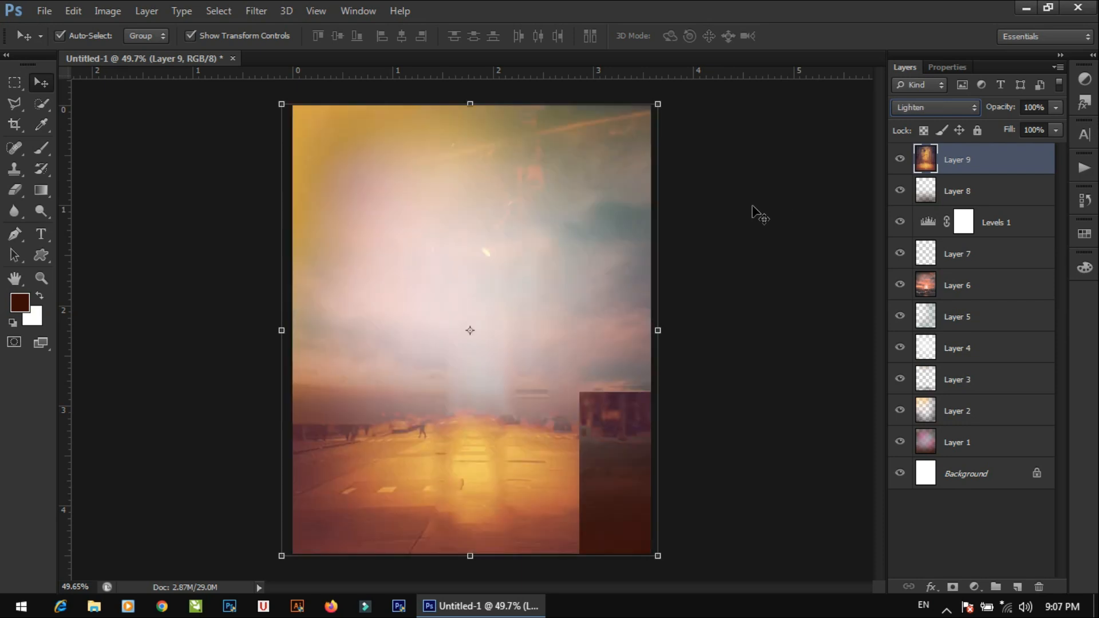
{"action": "key", "text": "Down"}
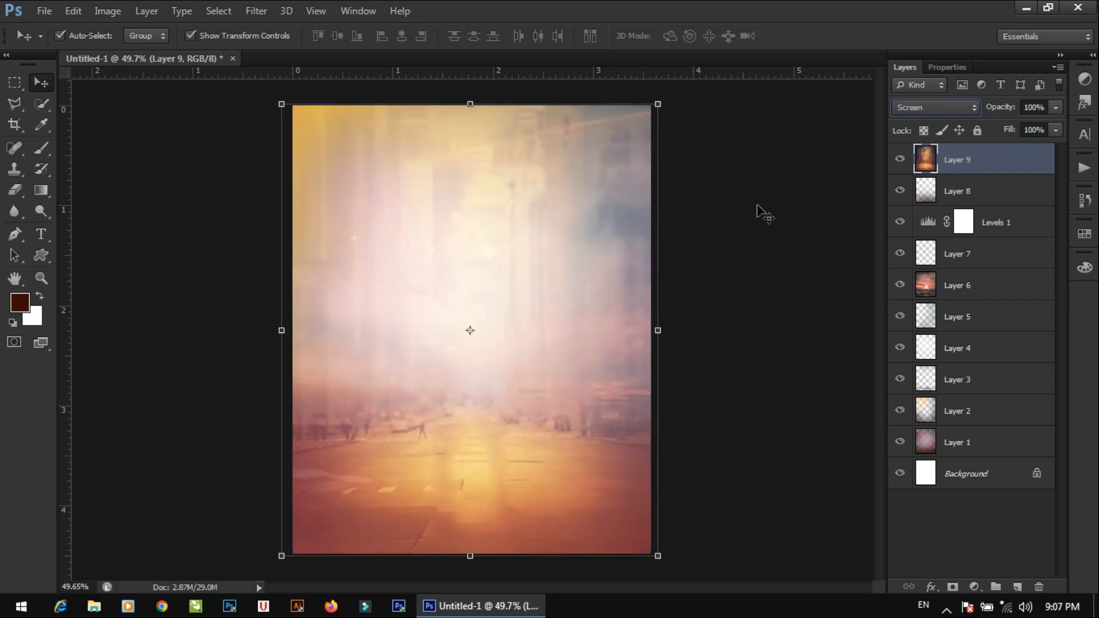
{"action": "left_click", "coordinate": [746, 219]}
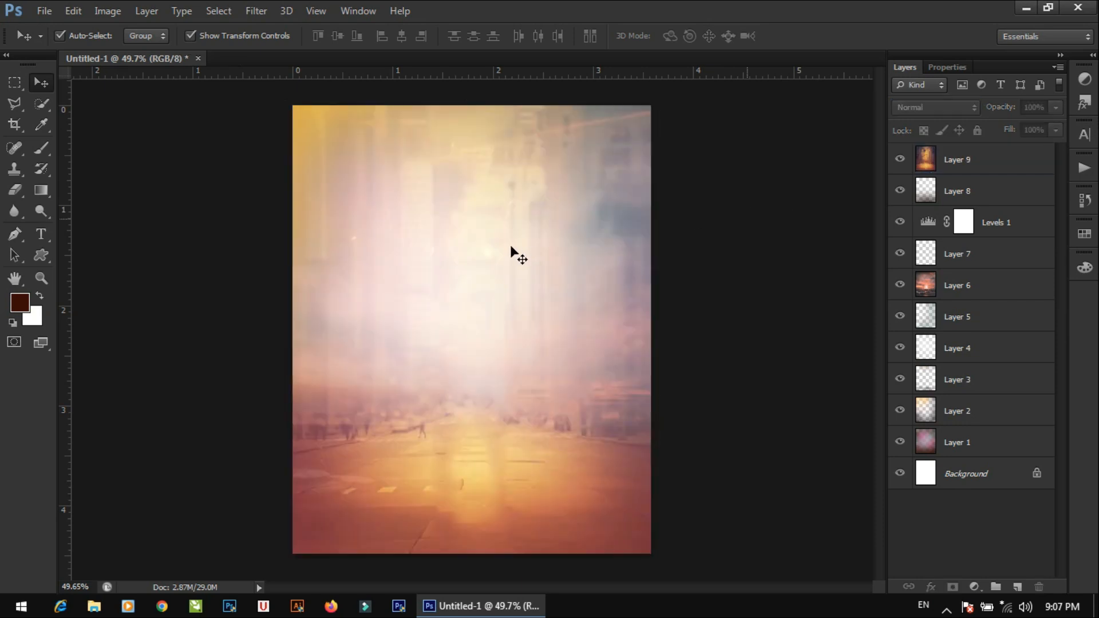
Step: Create a new layer above the street image, choose a cloud brush from the 2500 px presets and undo the test dab
{"action": "left_click", "coordinate": [1017, 586]}
{"action": "key", "text": "b"}
{"action": "right_click", "coordinate": [429, 182]}
{"action": "scroll", "coordinate": [548, 337], "scroll_direction": "down", "scroll_amount": 10}
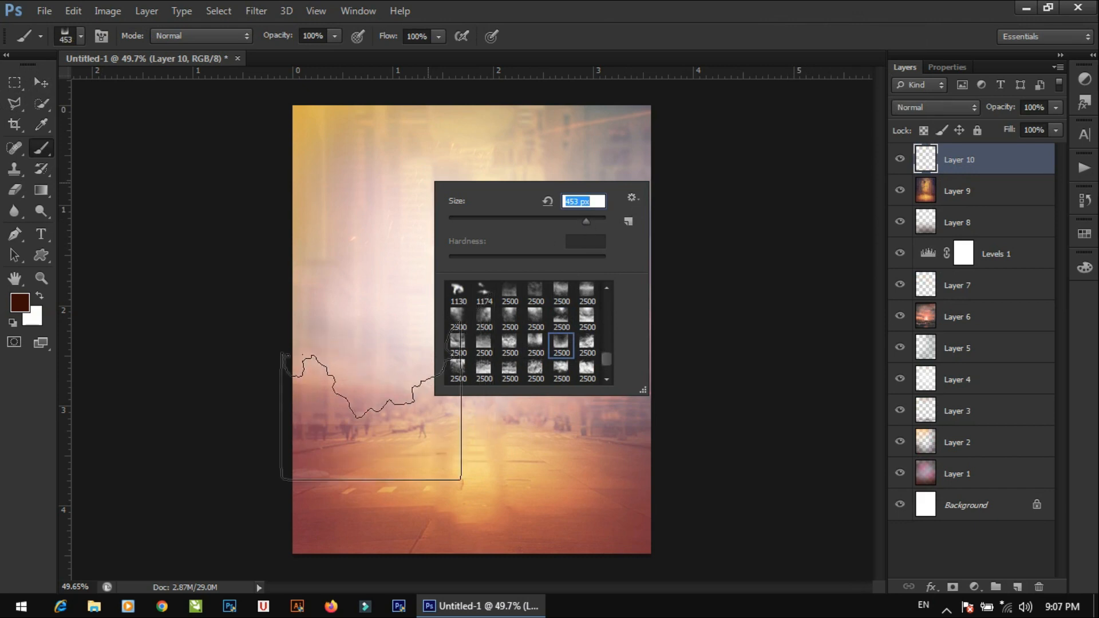
{"action": "left_click", "coordinate": [356, 408]}
{"action": "key", "text": "ctrl+z"}
Step: Set the foreground color to white (ffffff) and paint soft clouds over the lower street area with a 1000 px brush
{"action": "left_click", "coordinate": [24, 298]}
{"action": "left_click_drag", "start_coordinate": [675, 180], "coordinate": [655, 160]}
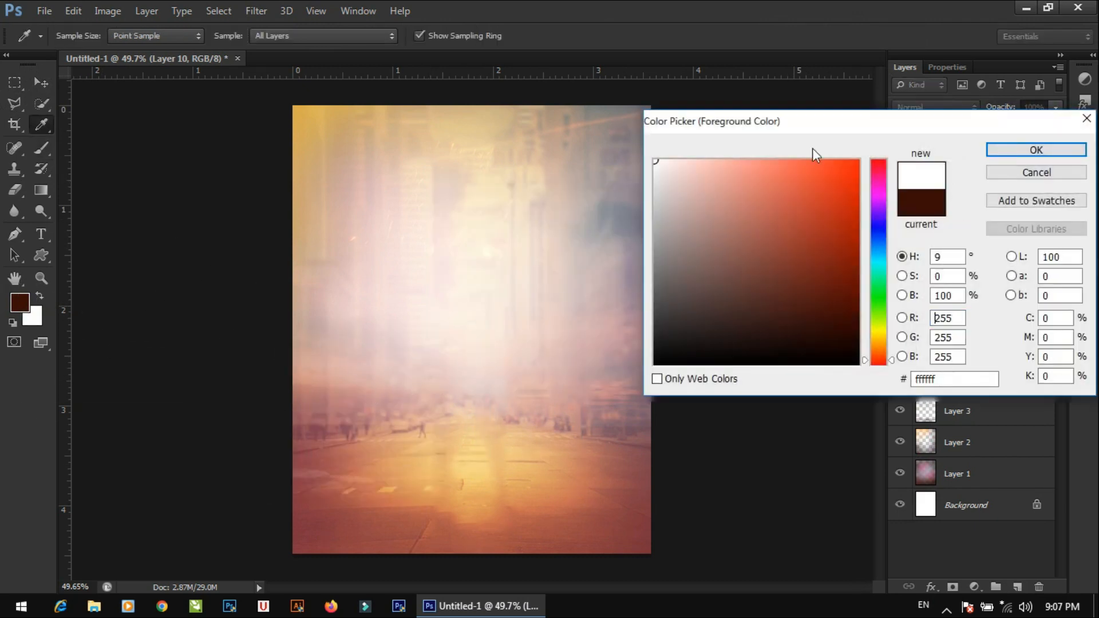
{"action": "key", "text": "Return"}
{"action": "key", "text": "b"}
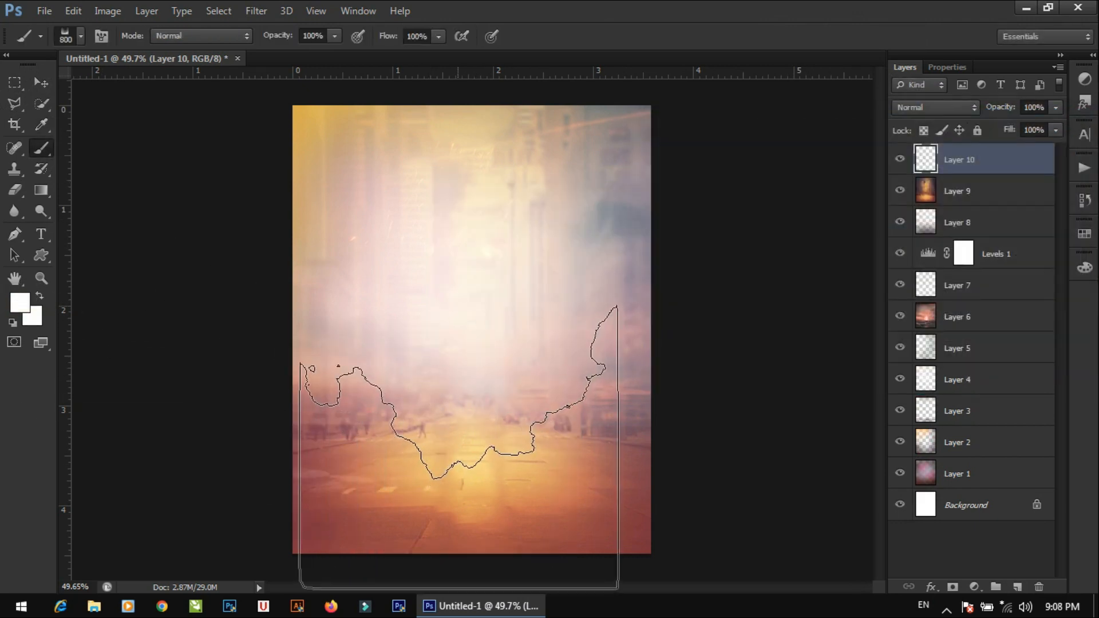
{"action": "key", "text": "bracketright"}
{"action": "key", "text": "bracketright"}
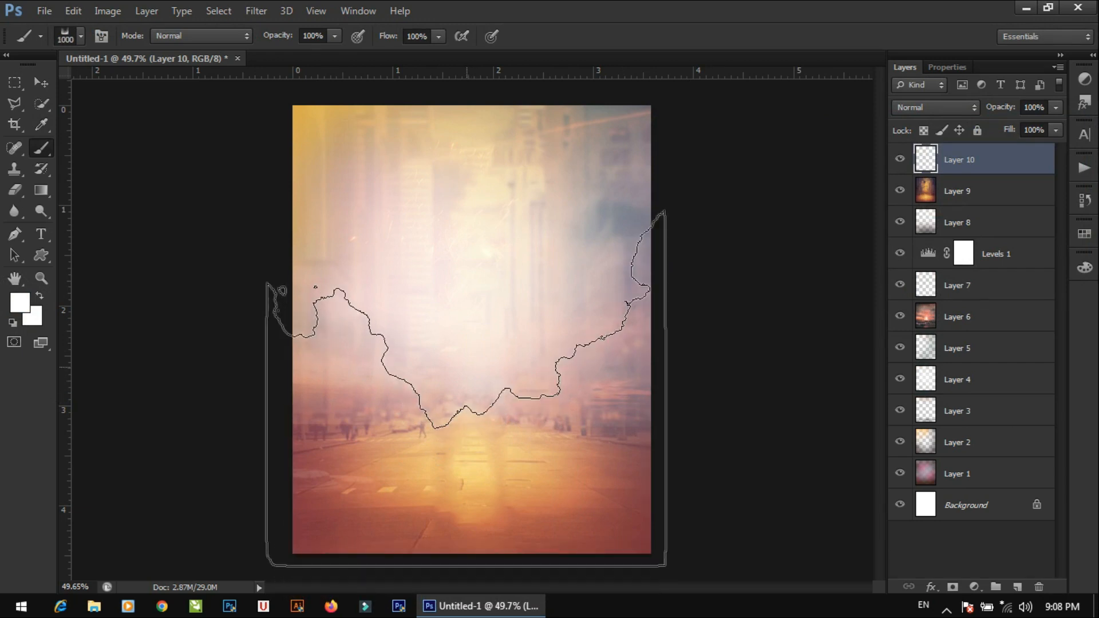
{"action": "mouse_move", "coordinate": [462, 396]}
{"action": "left_mouse_down"}
{"action": "mouse_move", "coordinate": [430, 276]}
{"action": "mouse_move", "coordinate": [541, 279]}
{"action": "left_mouse_up"}
{"action": "key", "text": "v"}
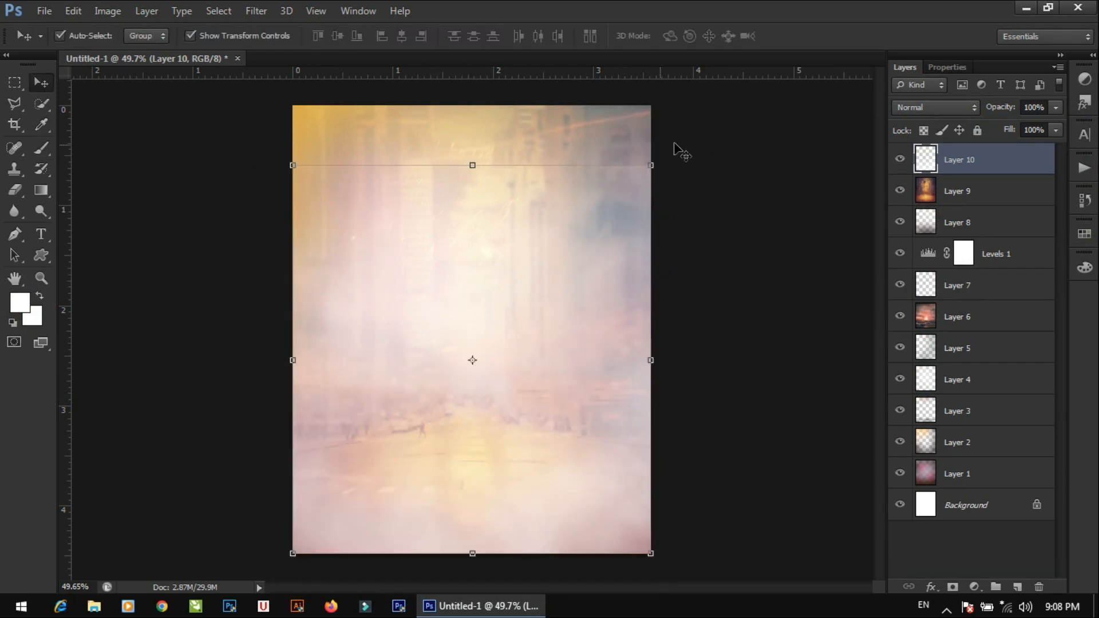
Step: Scale the cloud layer to about 118% height and slightly wider to cover the canvas, and lower its opacity to 88%
{"action": "key", "text": "ctrl+t"}
{"action": "left_click_drag", "start_coordinate": [294, 165], "coordinate": [229, 97]}
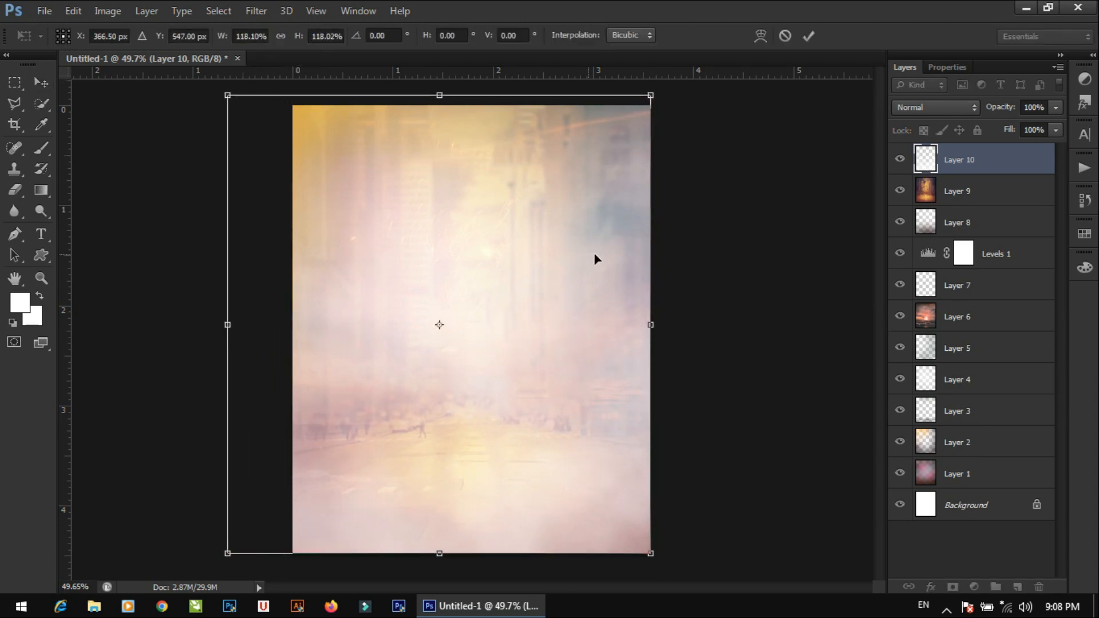
{"action": "left_click_drag", "start_coordinate": [596, 257], "coordinate": [603, 255]}
{"action": "left_click_drag", "start_coordinate": [235, 328], "coordinate": [293, 329]}
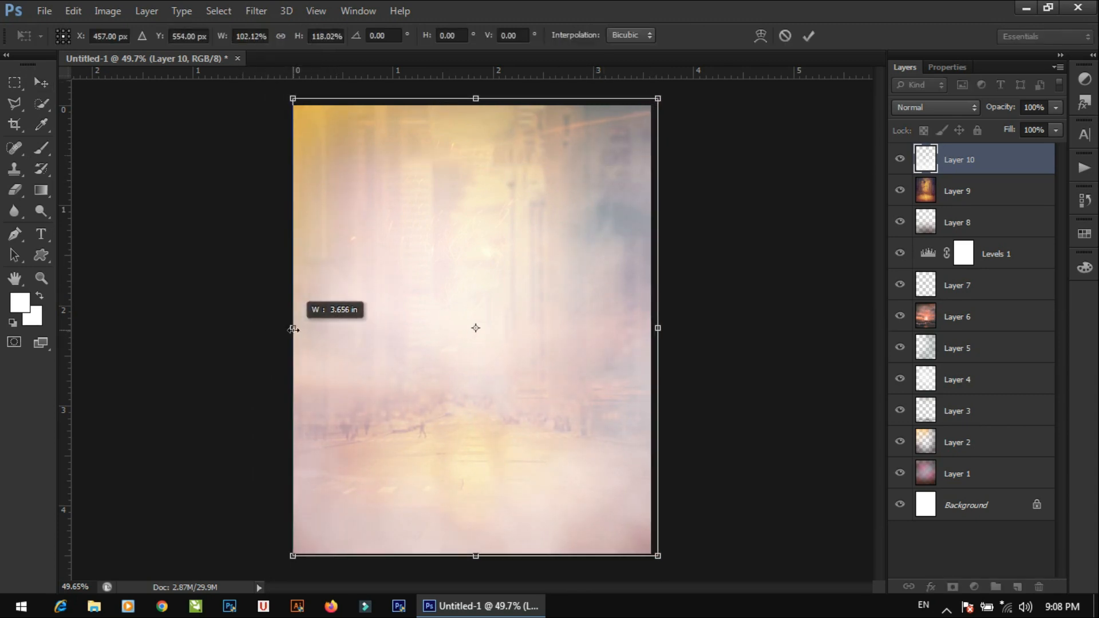
{"action": "left_click_drag", "start_coordinate": [667, 328], "coordinate": [660, 328]}
{"action": "key", "text": "Return"}
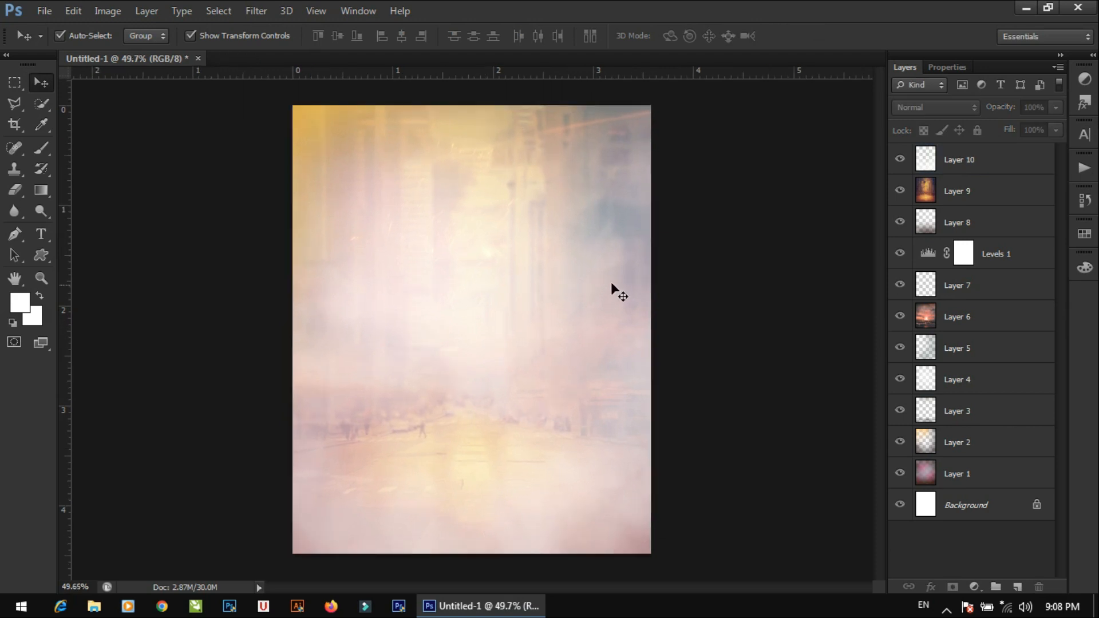
{"action": "left_click", "coordinate": [797, 258]}
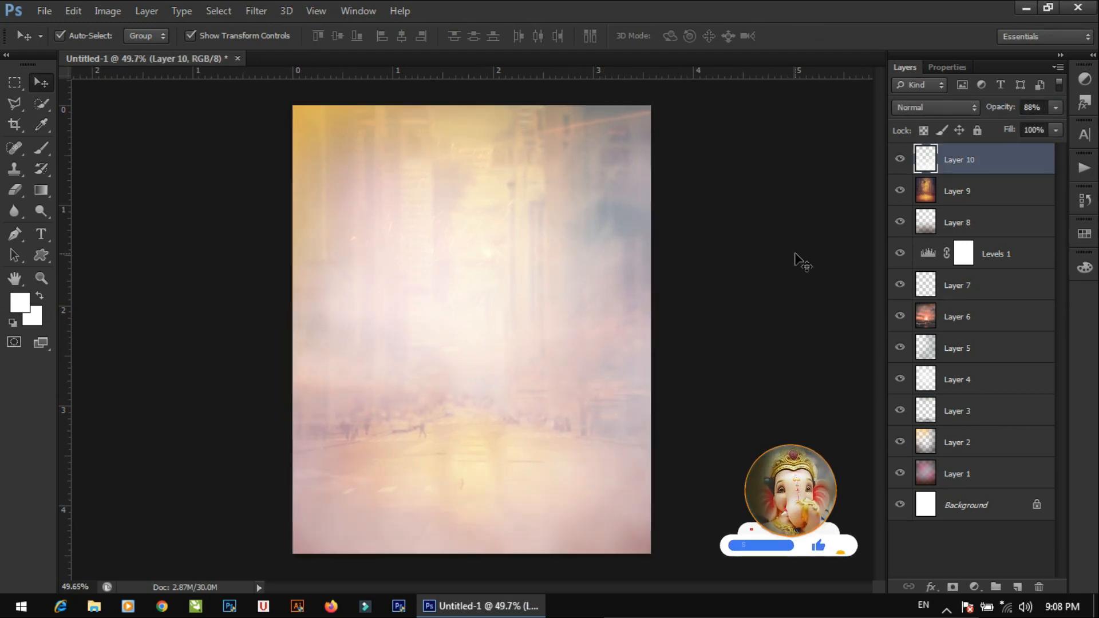
Step: Add a Levels adjustment above the cloud layer with black input 15 and midtones 0.86
{"action": "left_click", "coordinate": [1085, 79]}
{"action": "left_click", "coordinate": [964, 101]}
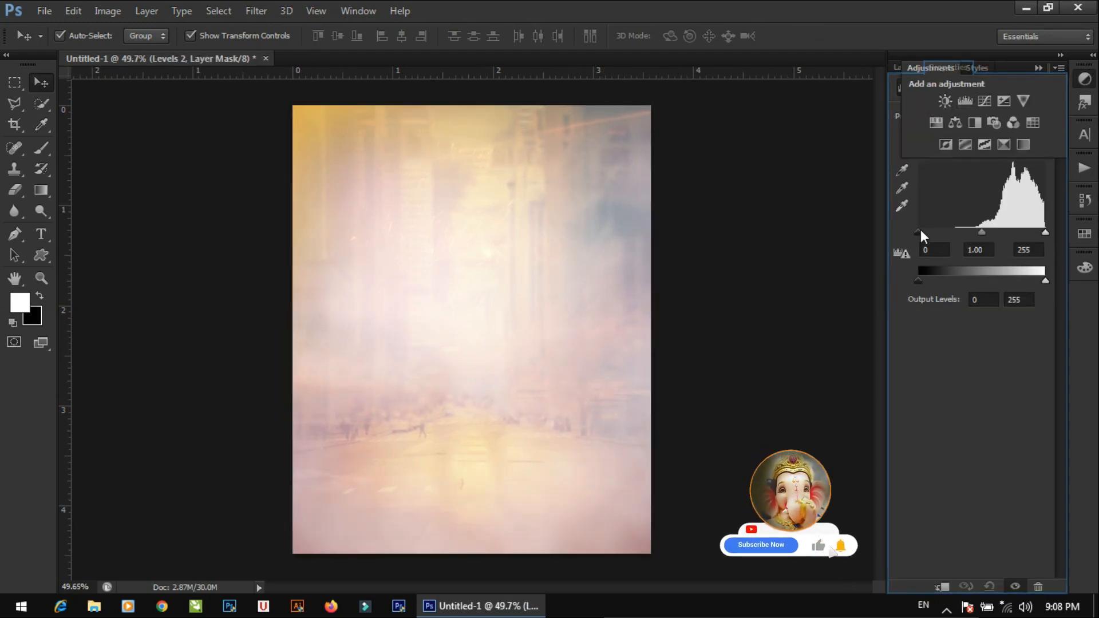
{"action": "left_click_drag", "start_coordinate": [919, 230], "coordinate": [991, 233]}
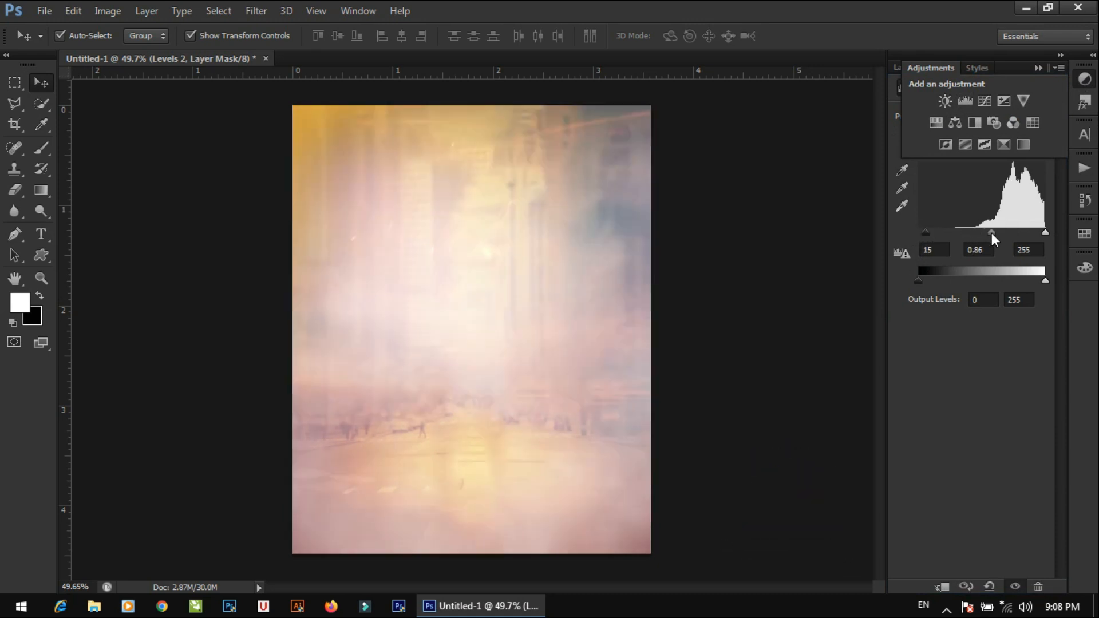
{"action": "left_click", "coordinate": [1047, 67]}
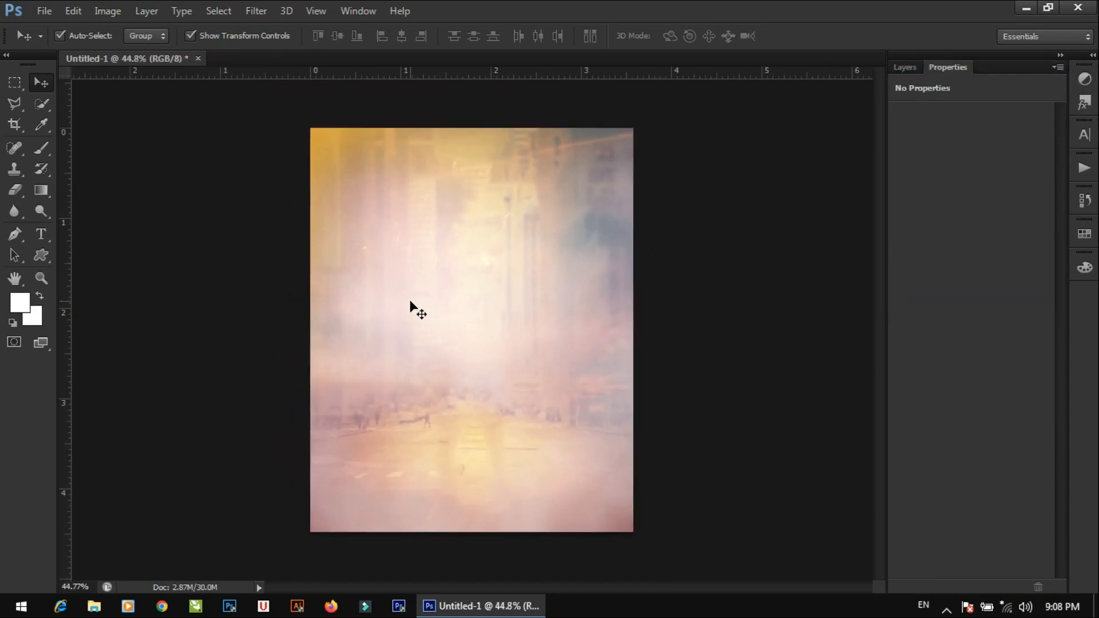
{"action": "scroll", "coordinate": [420, 290], "scroll_direction": "up", "scroll_amount": 2}
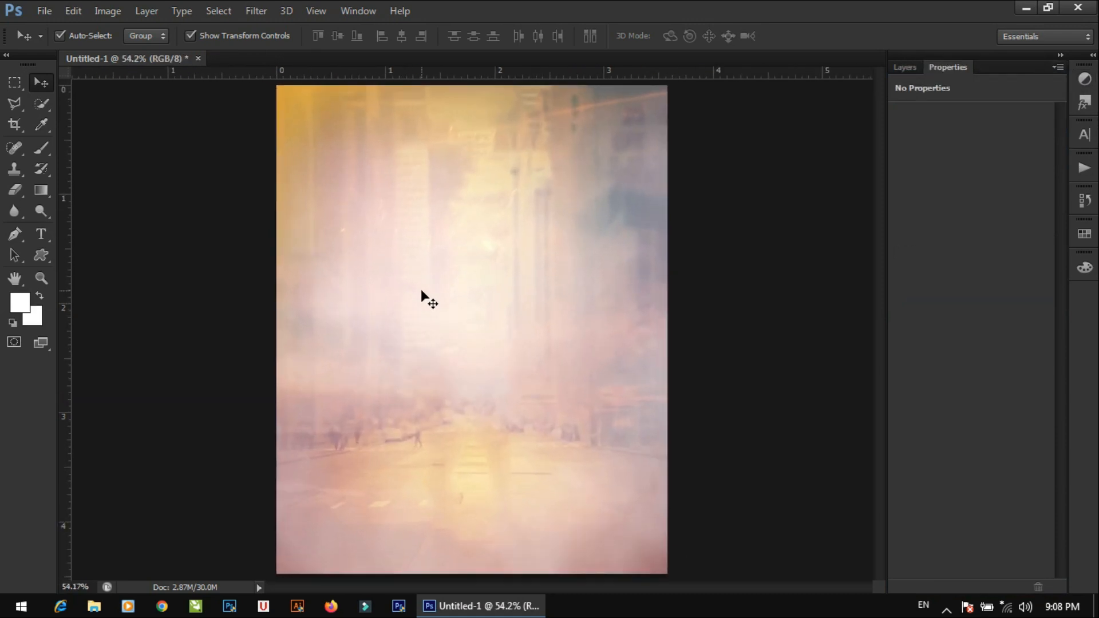
{"action": "key", "text": "z"}
{"action": "left_click_drag", "start_coordinate": [460, 314], "coordinate": [491, 327]}
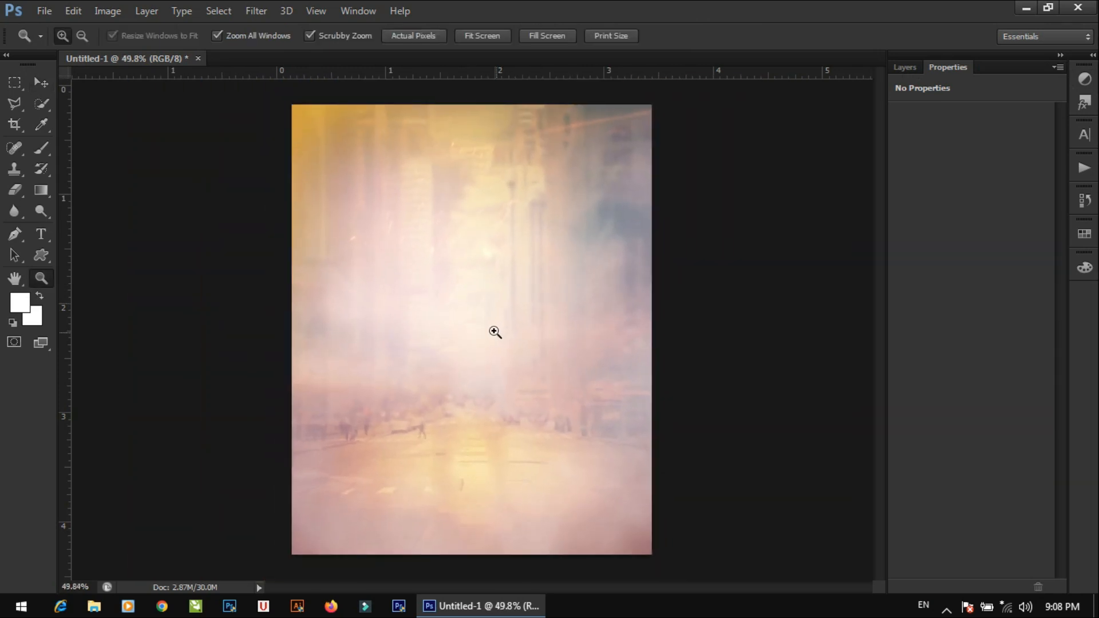
{"action": "key", "text": "v"}
Step: Save the backdrop to the Desktop as the JPEG Untitled-1.jpg and close the document
{"action": "key", "text": "ctrl+s"}
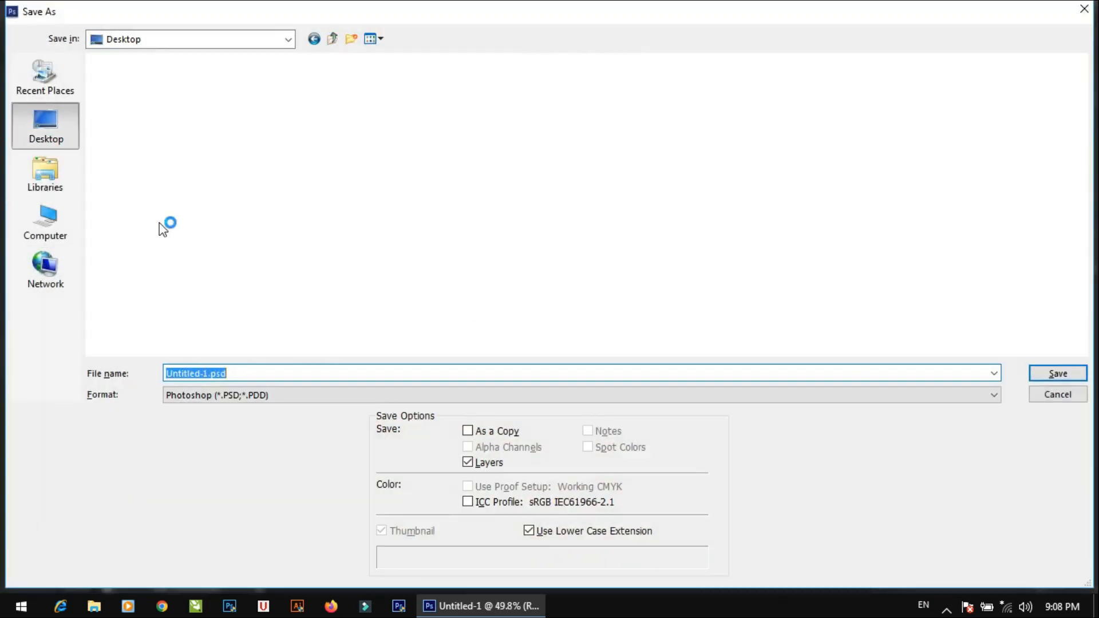
{"action": "left_click", "coordinate": [299, 394]}
{"action": "left_click", "coordinate": [287, 265]}
{"action": "left_click", "coordinate": [1058, 374]}
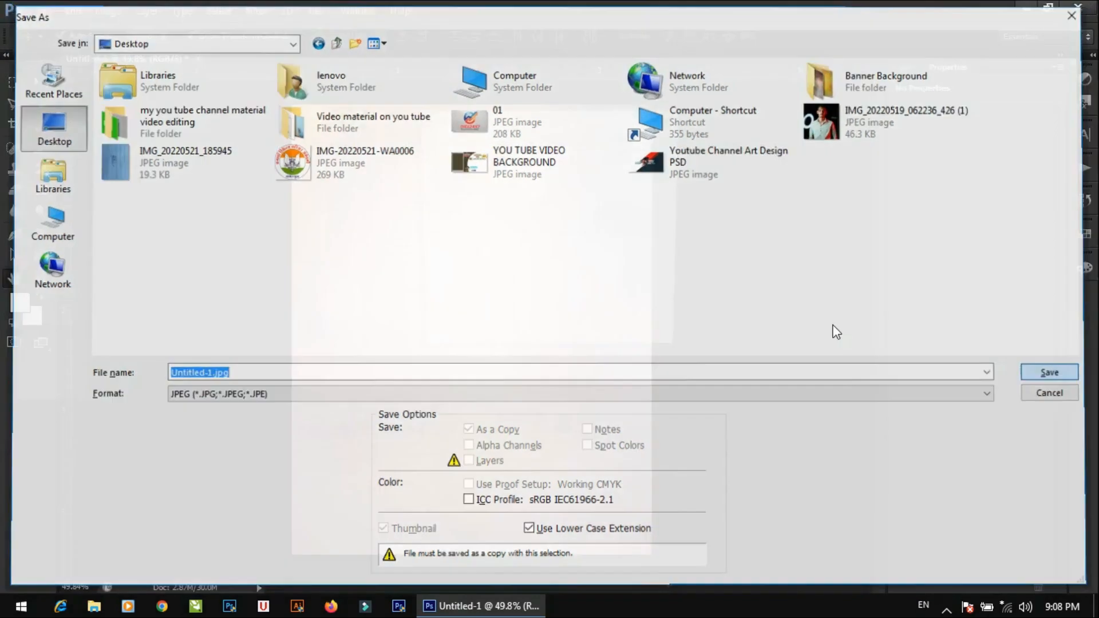
{"action": "key", "text": "Return"}
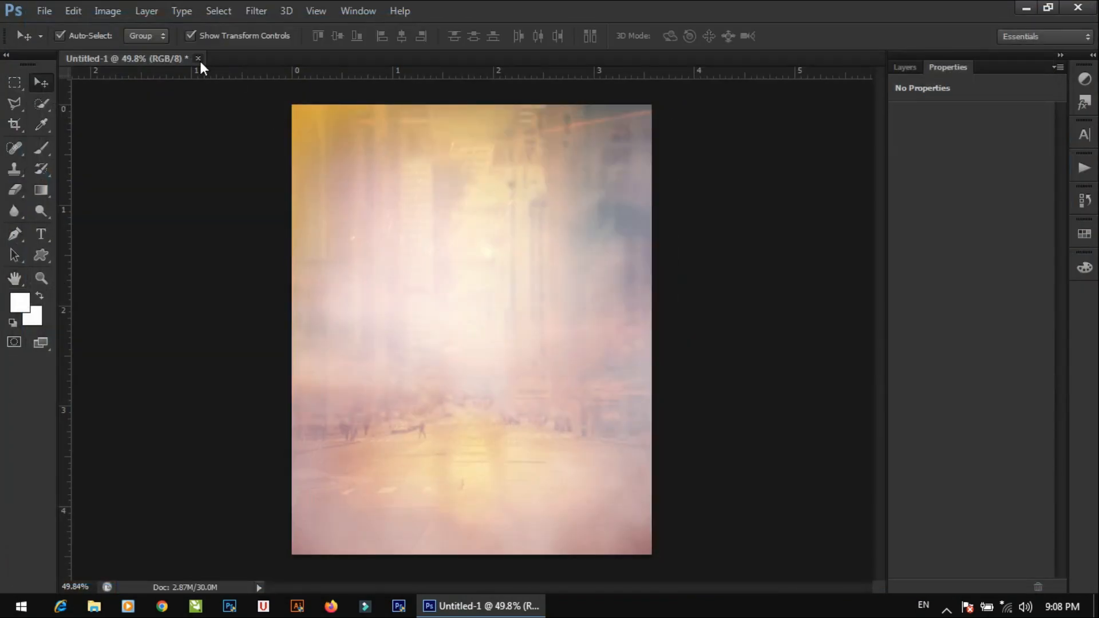
{"action": "left_click", "coordinate": [198, 58]}
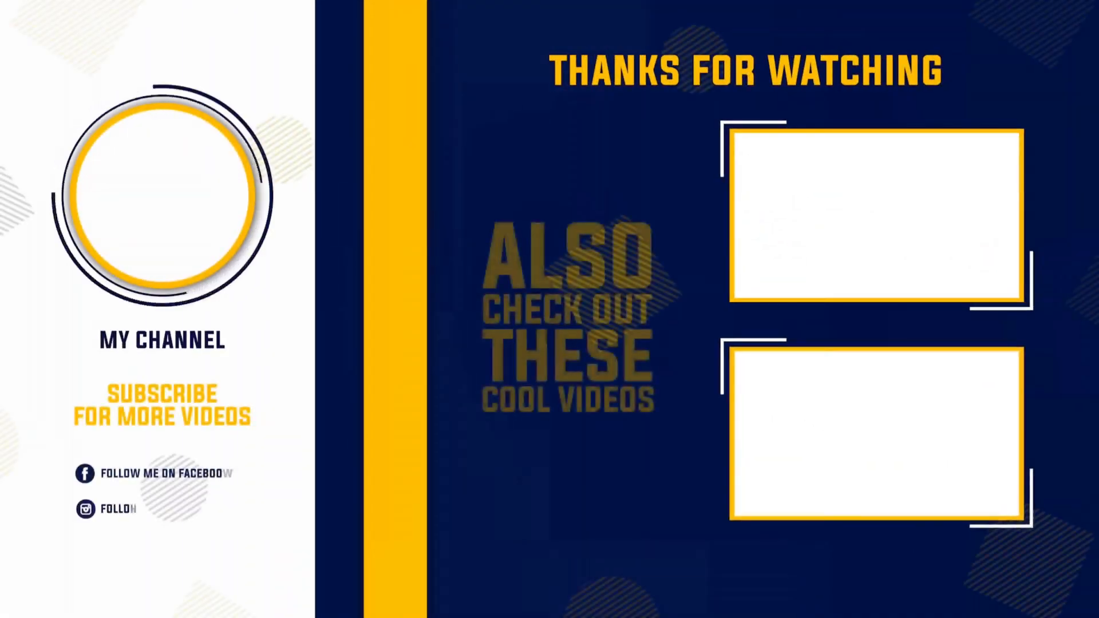